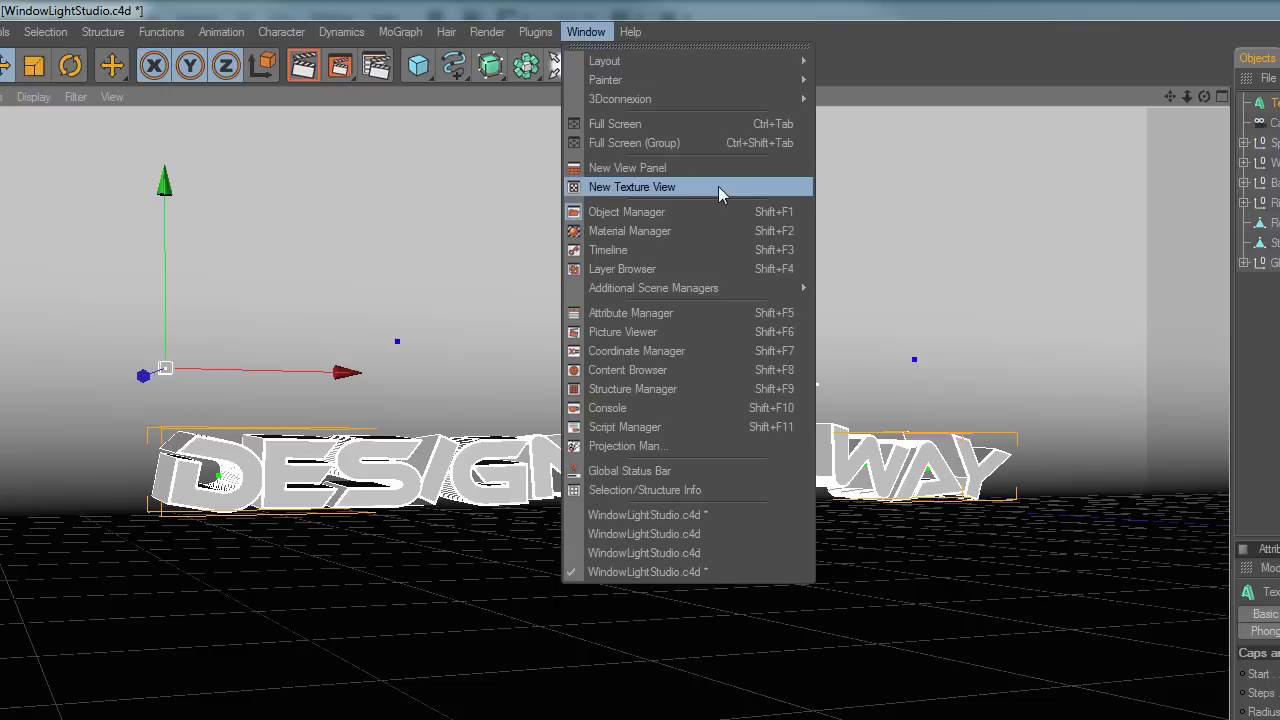
# Step: Show all four viewports and look through the GreyscalegorillaLightKitPro1 studio presets in the Content Browser
pyautogui.click(830, 19)
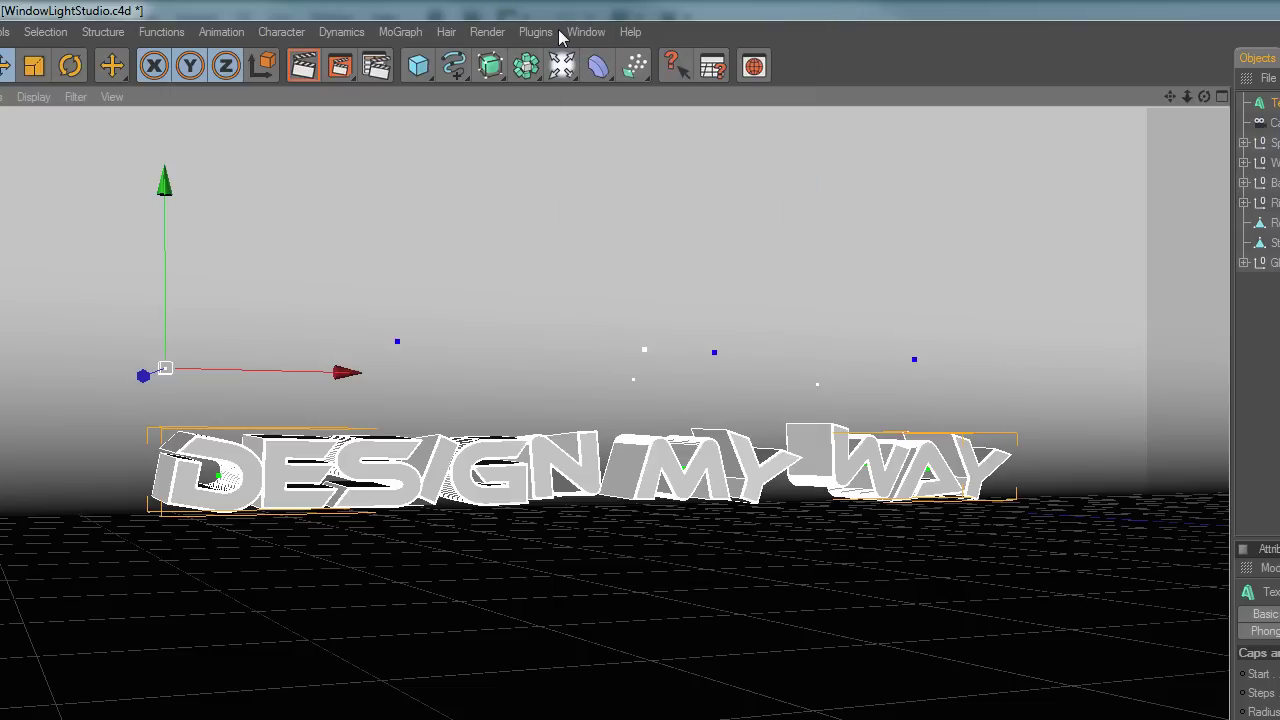
pyautogui.click(1221, 97)
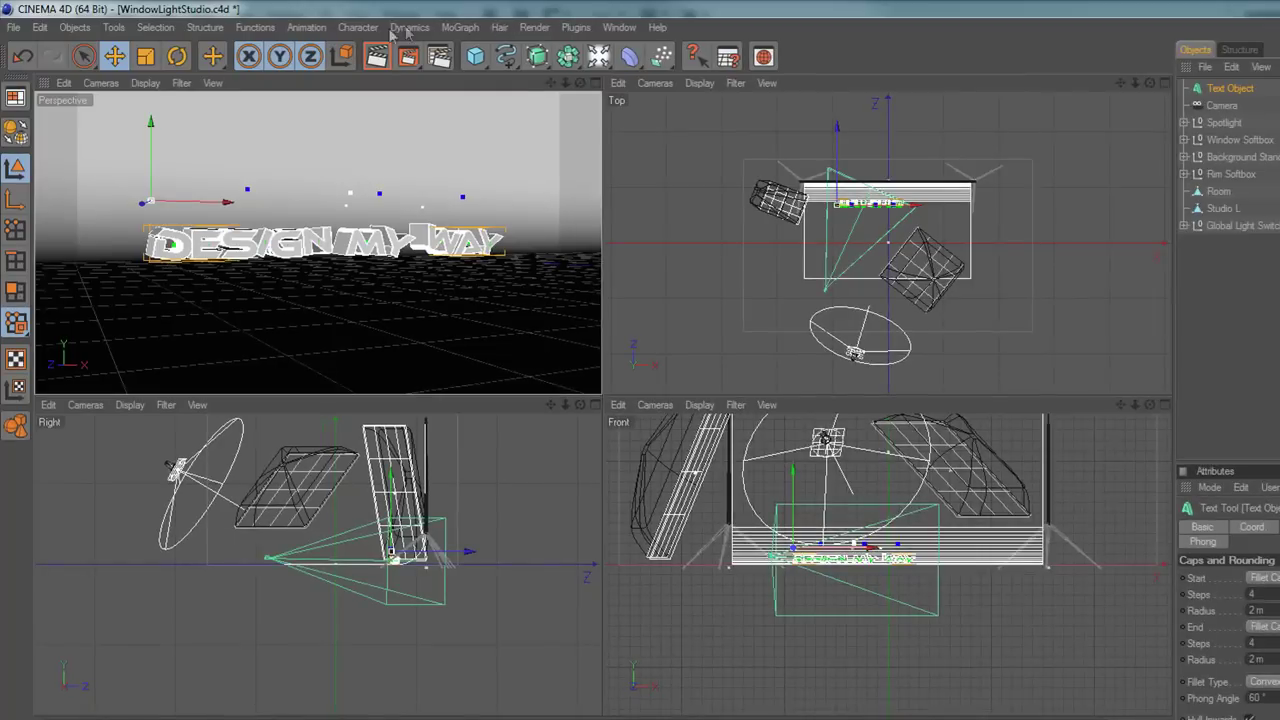
pyautogui.click(578, 28)
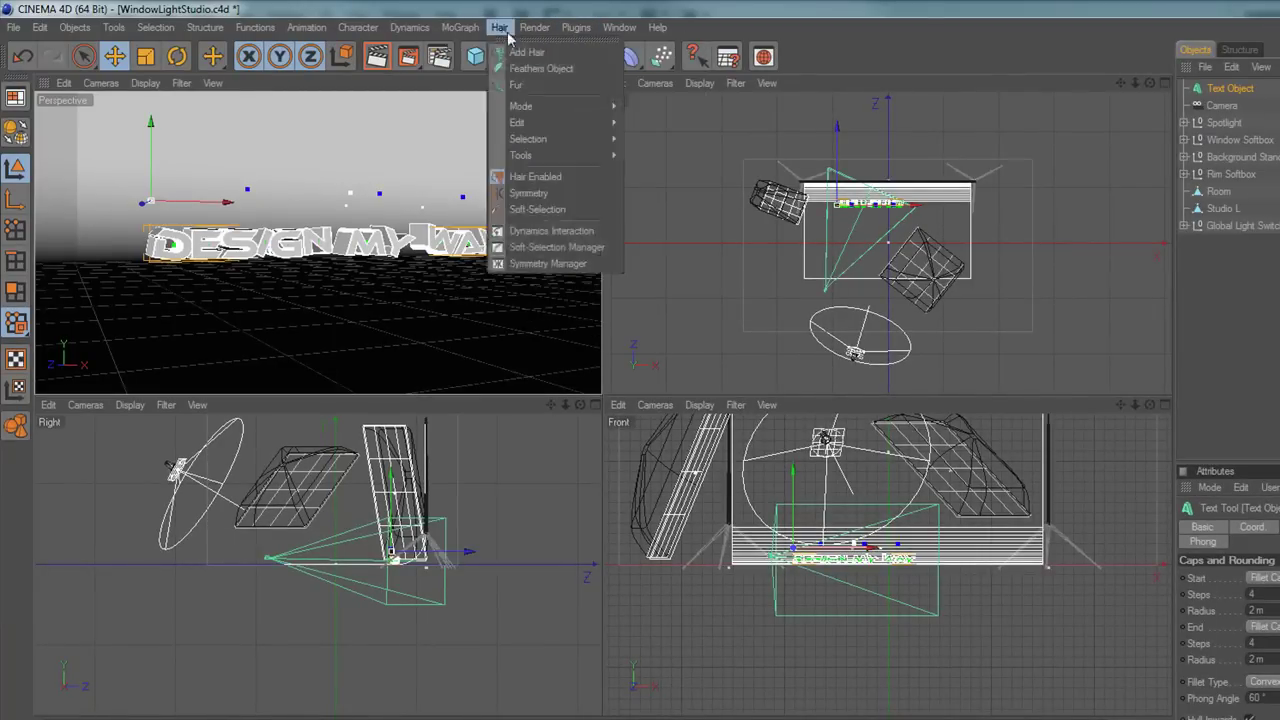
pyautogui.click(628, 16)
pyautogui.click(626, 27)
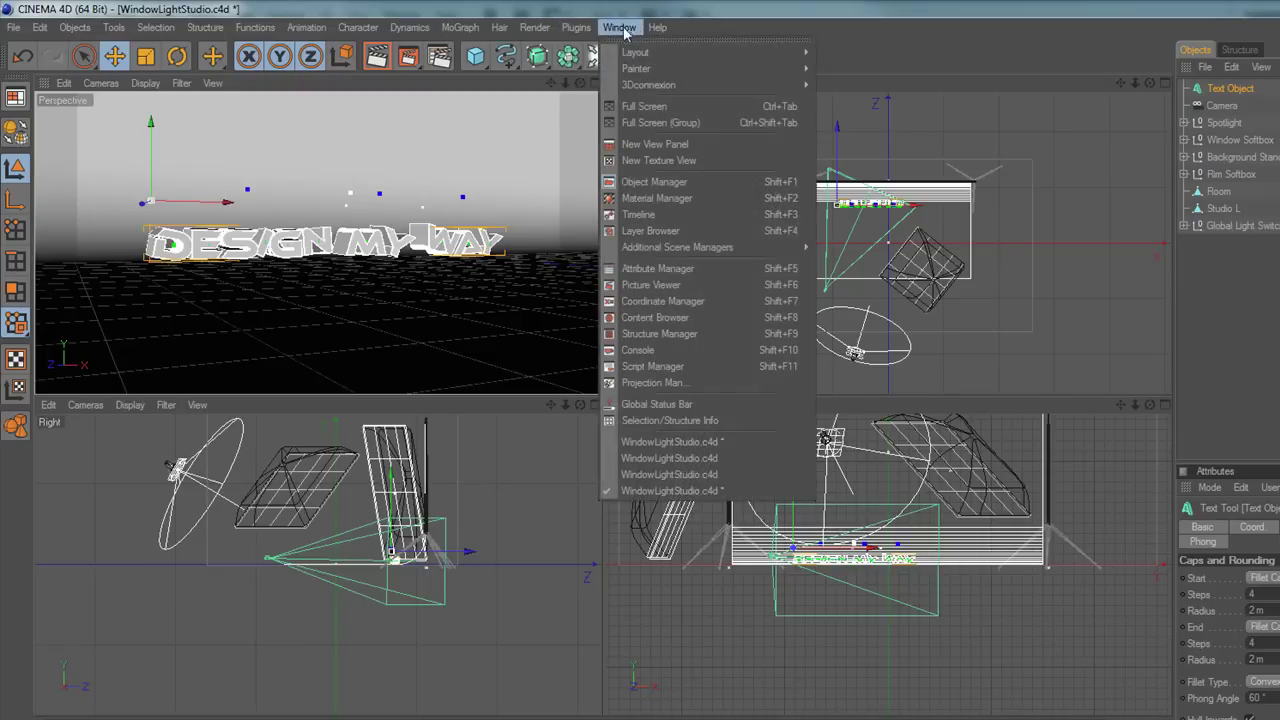
pyautogui.click(695, 318)
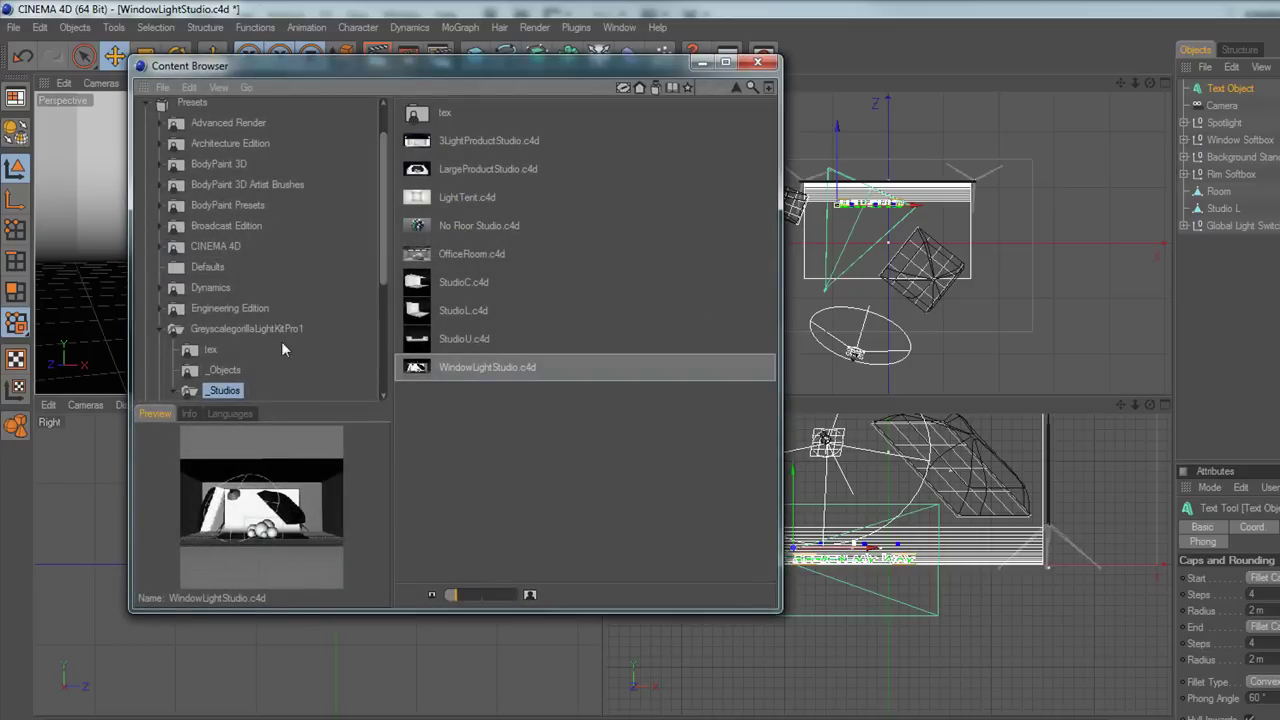
pyautogui.moveTo(381, 238); pyautogui.dragTo(396, 282)
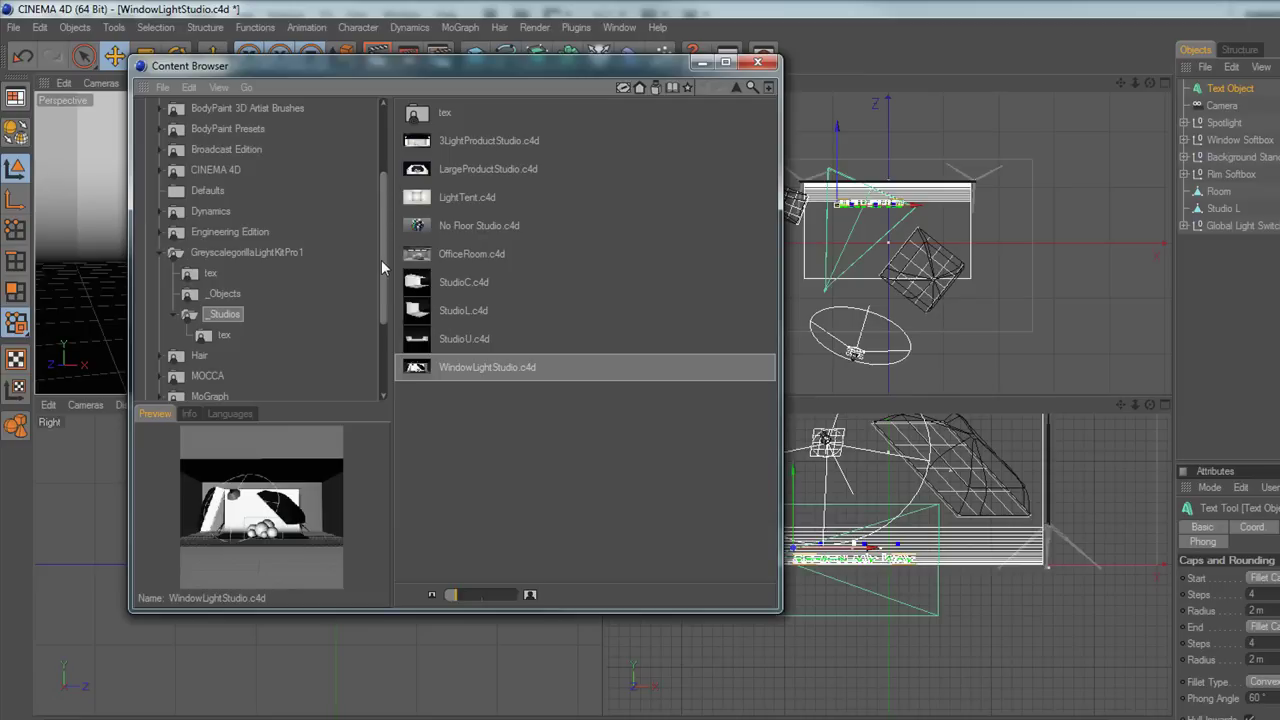
pyautogui.moveTo(480, 65); pyautogui.dragTo(552, 128)
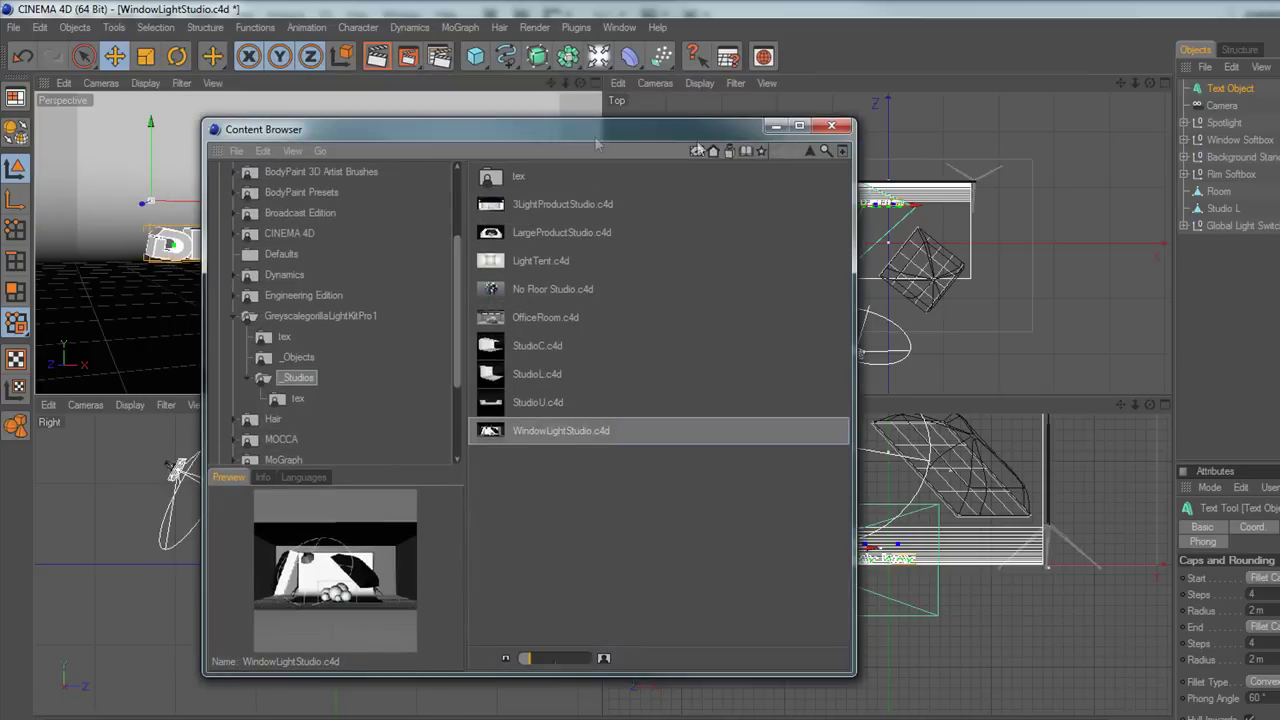
pyautogui.click(830, 127)
# Step: Create a new project and open the _Studios folder of GreyscalegorillaLightKitPro1 in the Content Browser
pyautogui.click(12, 28)
pyautogui.click(34, 52)
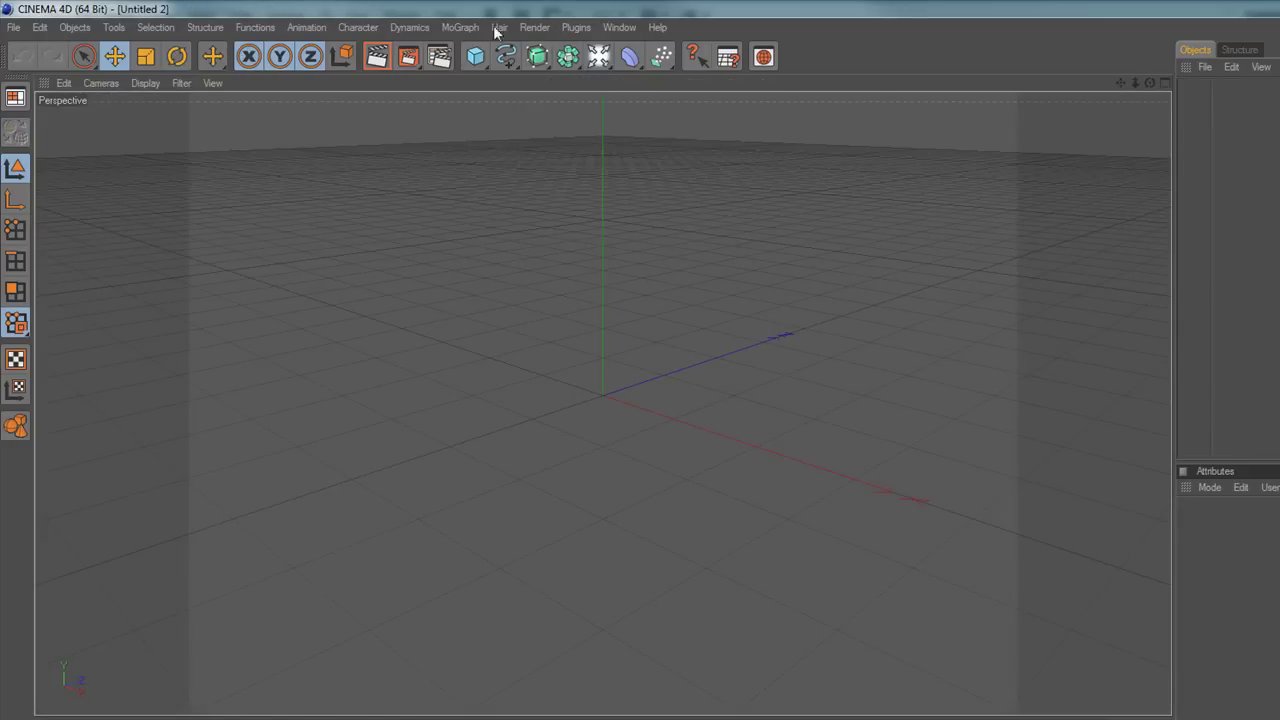
pyautogui.click(400, 30)
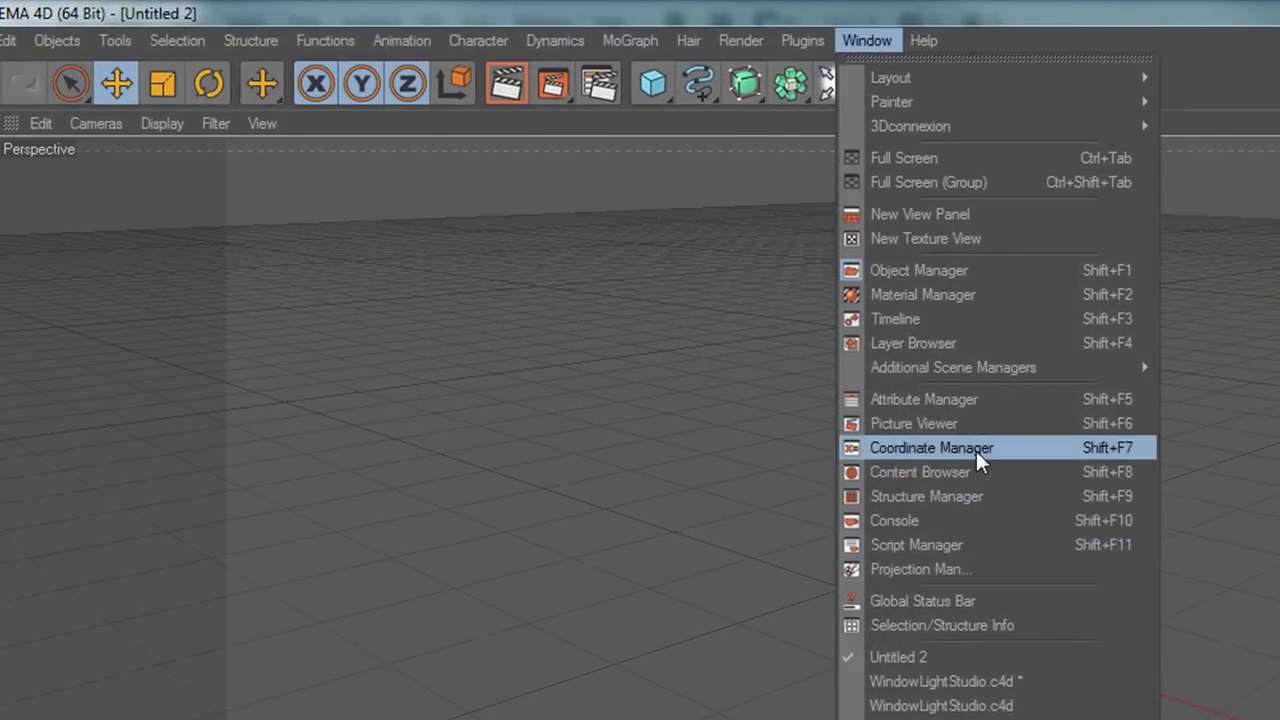
pyautogui.click(980, 474)
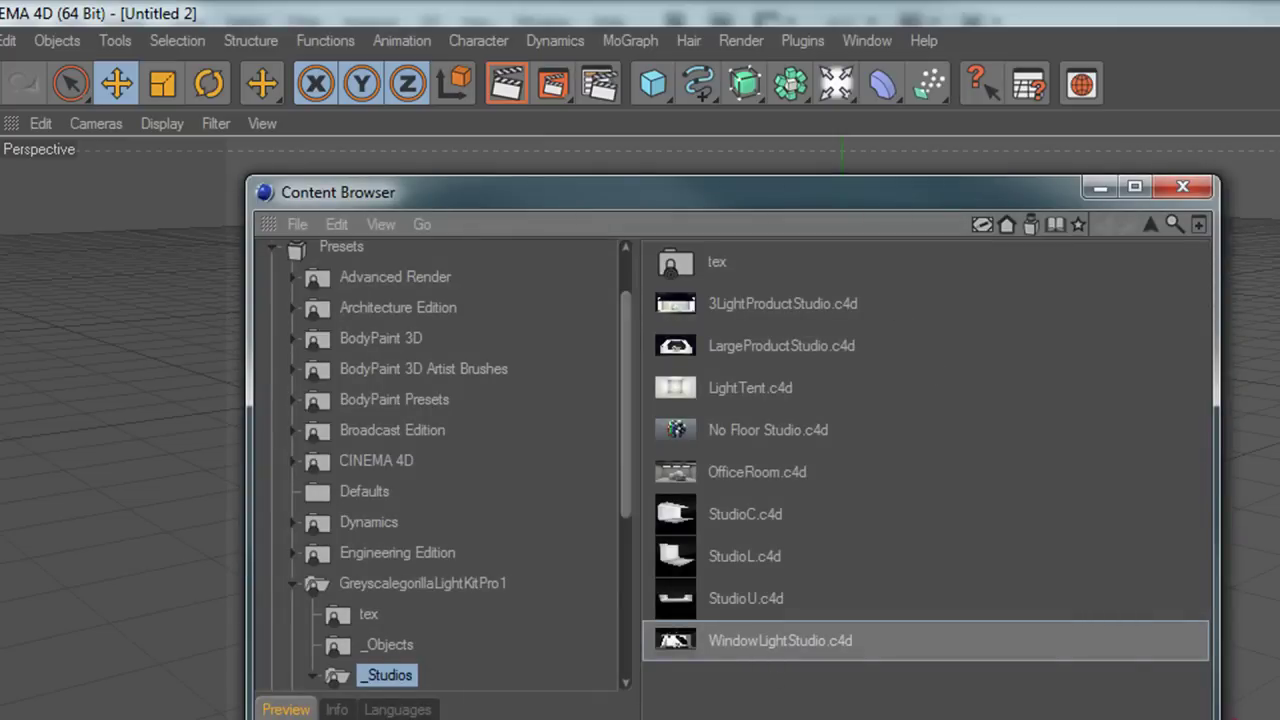
pyautogui.moveTo(629, 429); pyautogui.dragTo(620, 480)
pyautogui.click(445, 490)
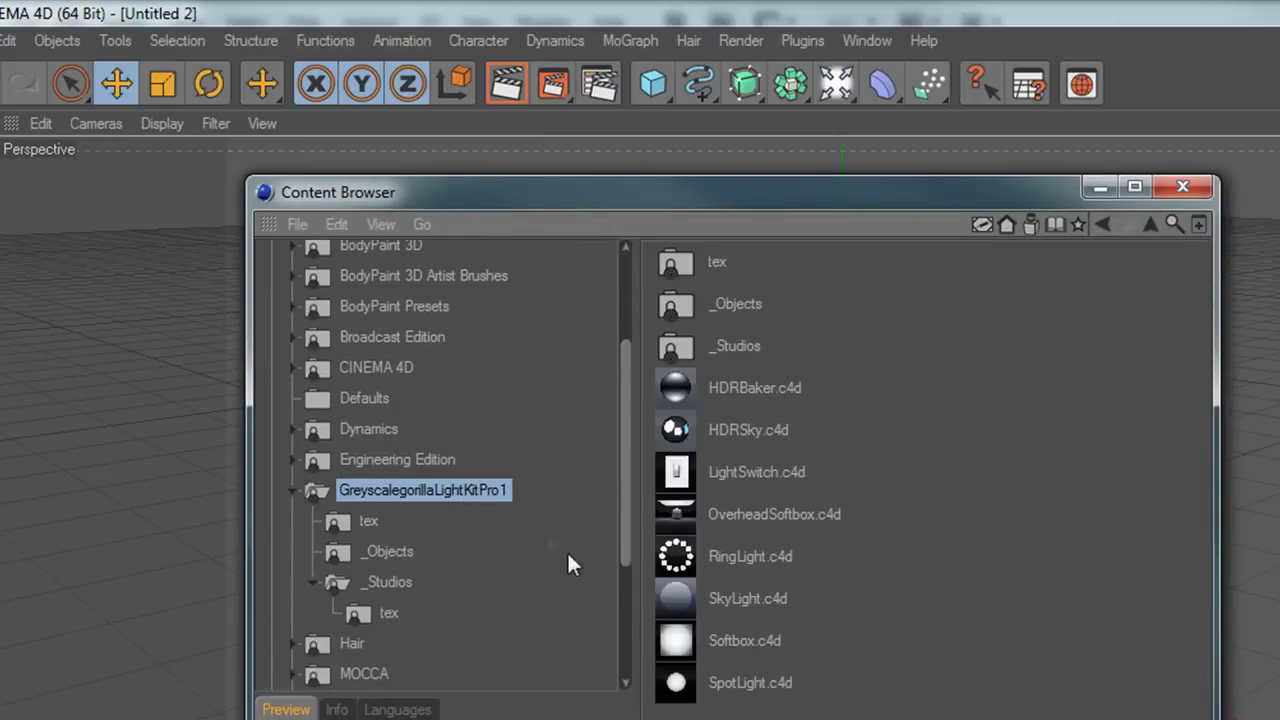
pyautogui.doubleClick(740, 346)
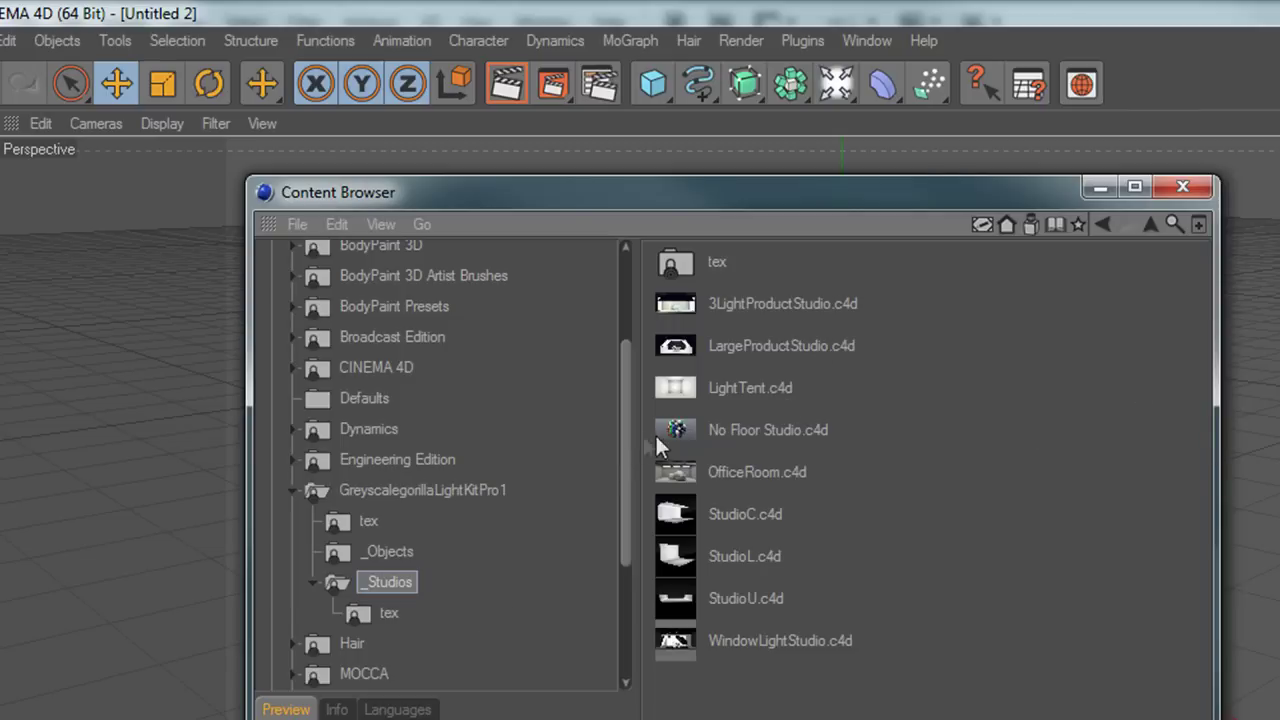
# Step: Open the WindowLightStudio.c4d preset as another project and close the Content Browser
pyautogui.click(748, 640)
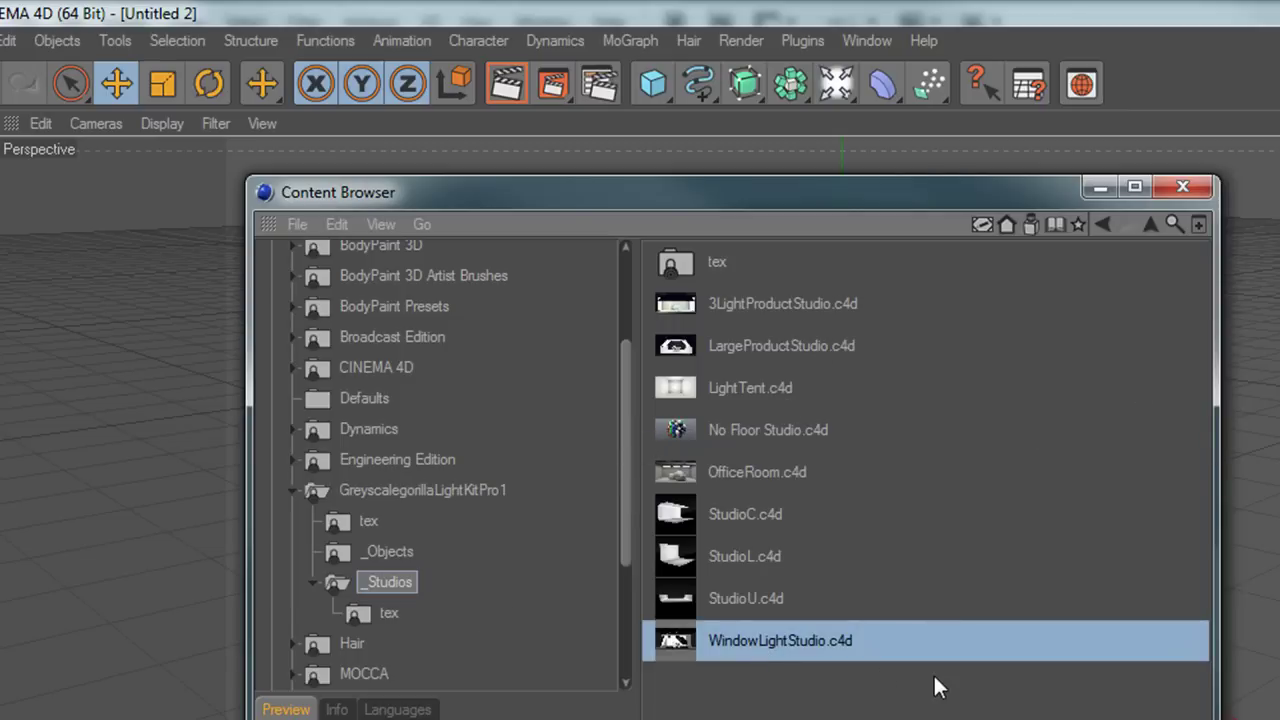
pyautogui.doubleClick(716, 640)
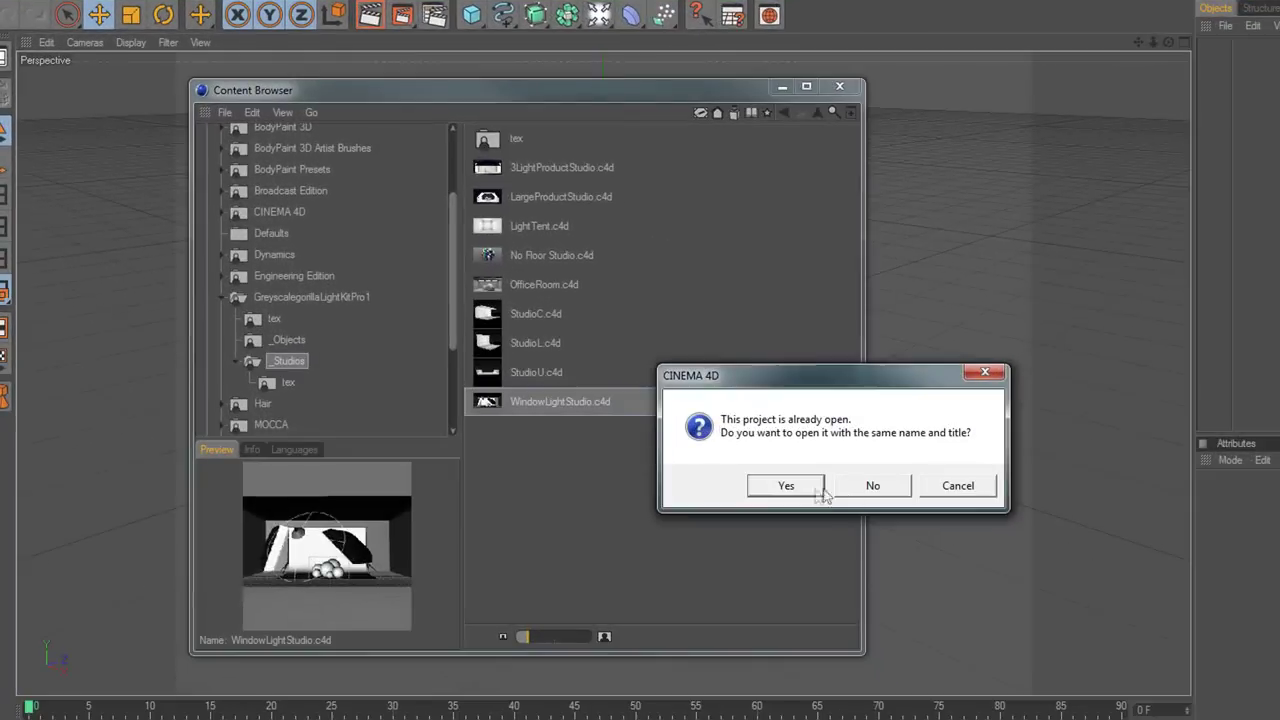
pyautogui.click(904, 586)
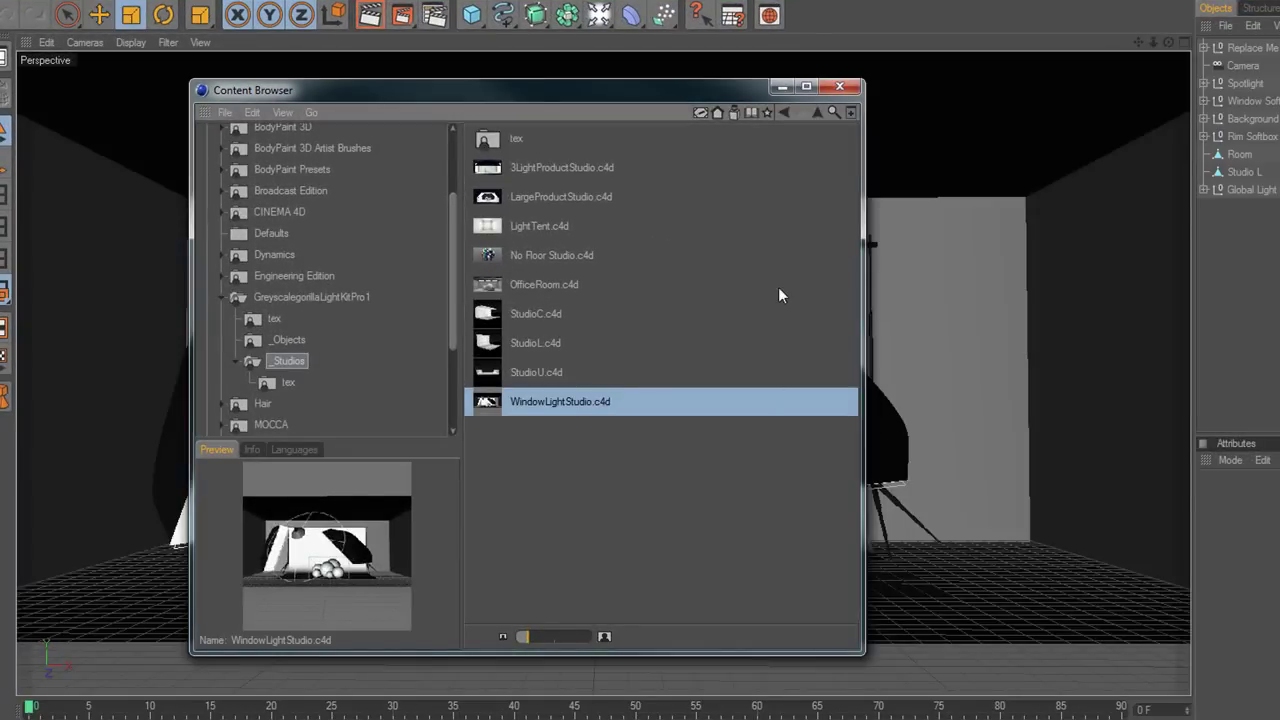
pyautogui.click(840, 88)
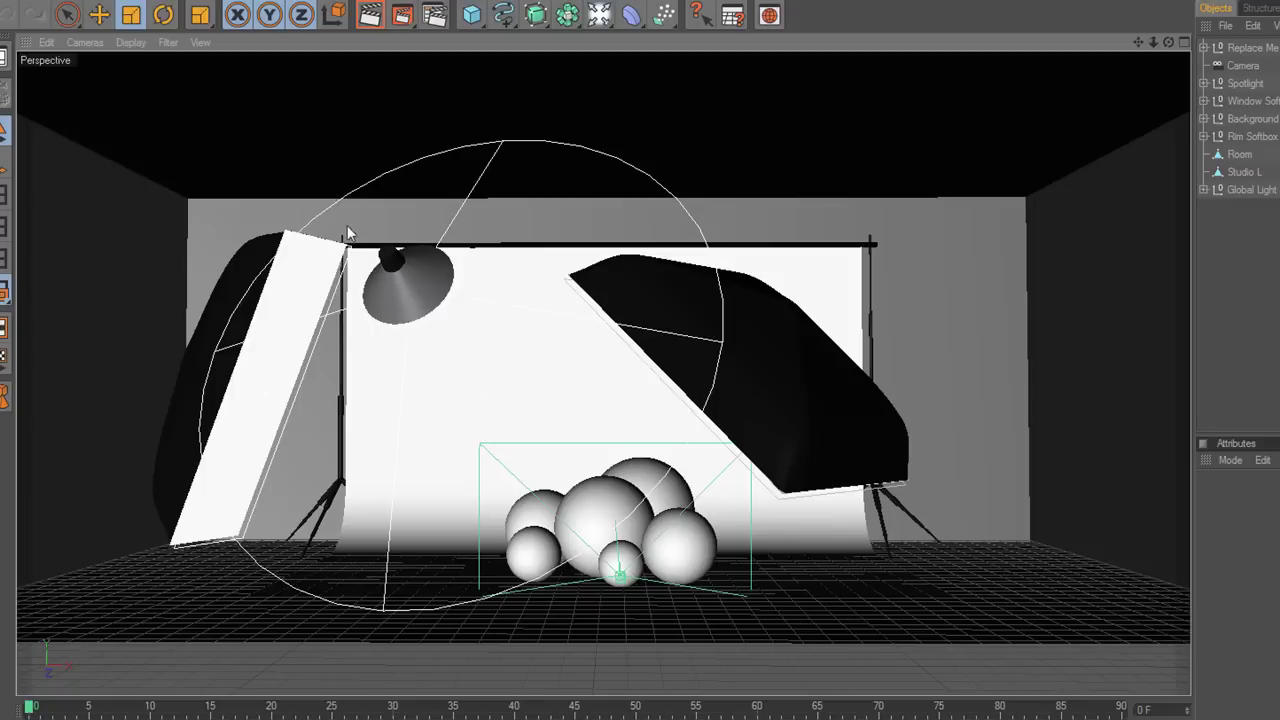
# Step: View the scene through the studio's Camera object and expand the Replace Me group
pyautogui.click(1243, 65)
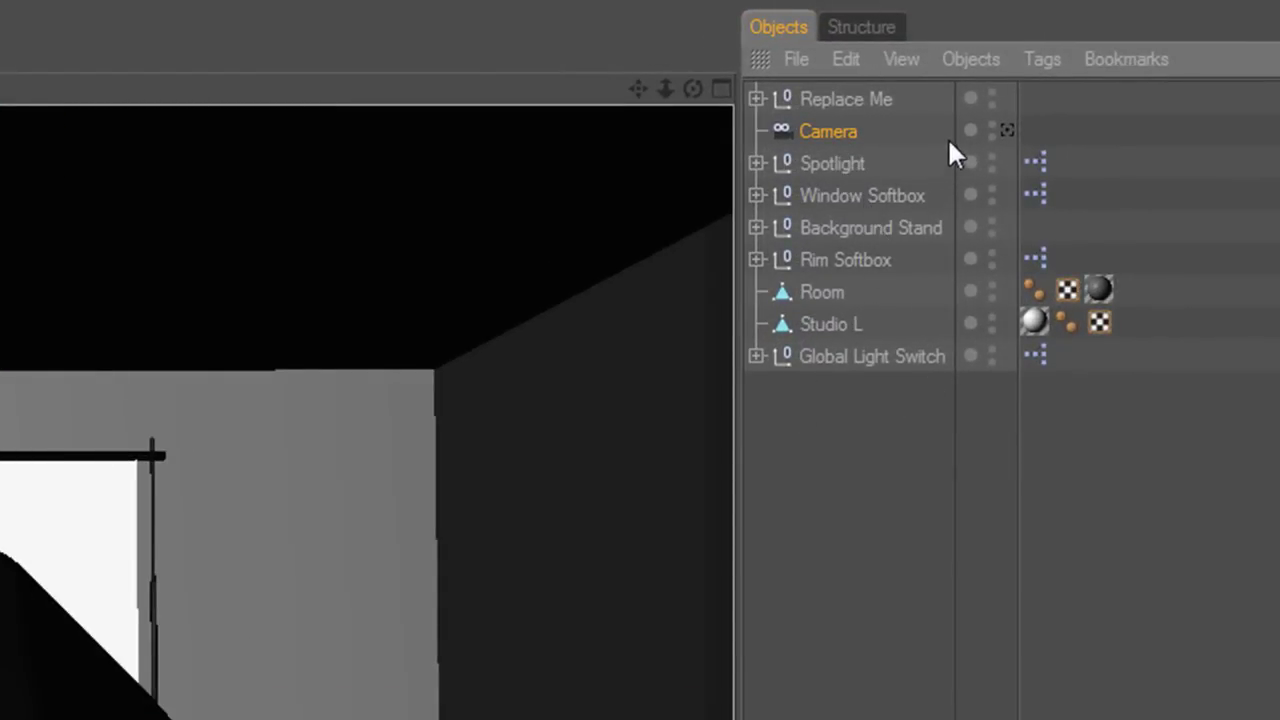
pyautogui.click(1006, 131)
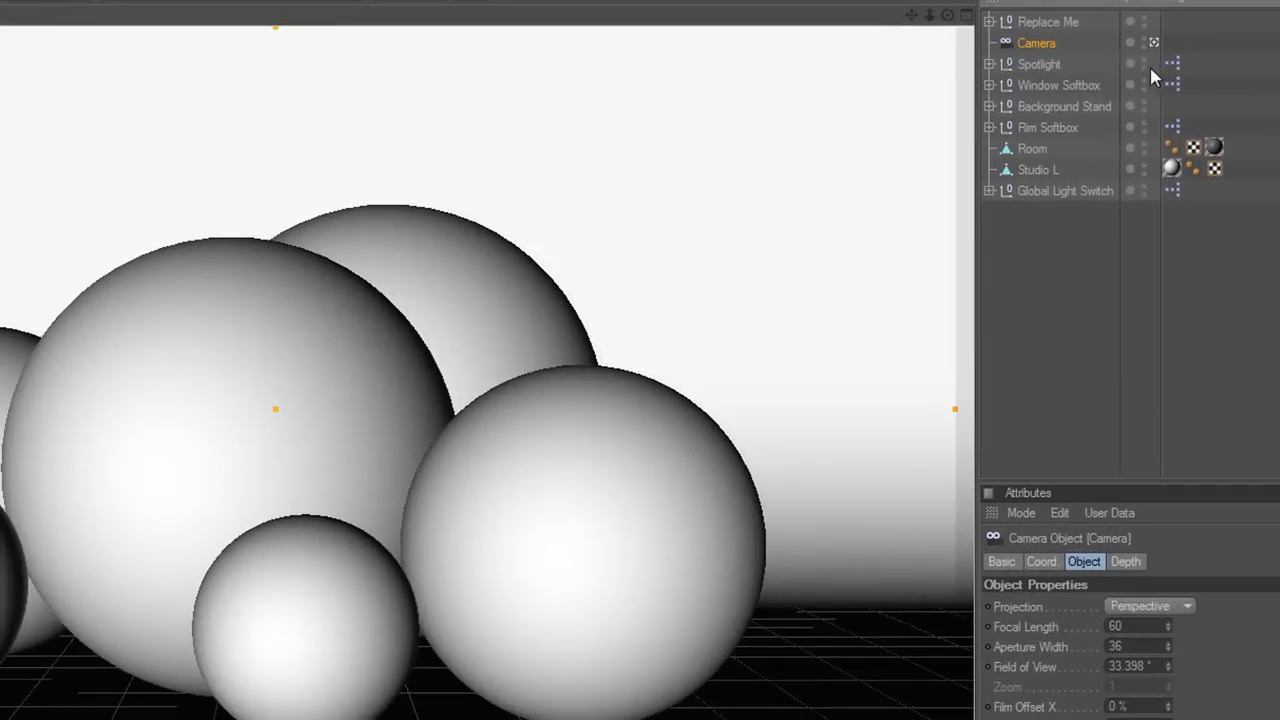
pyautogui.click(990, 21)
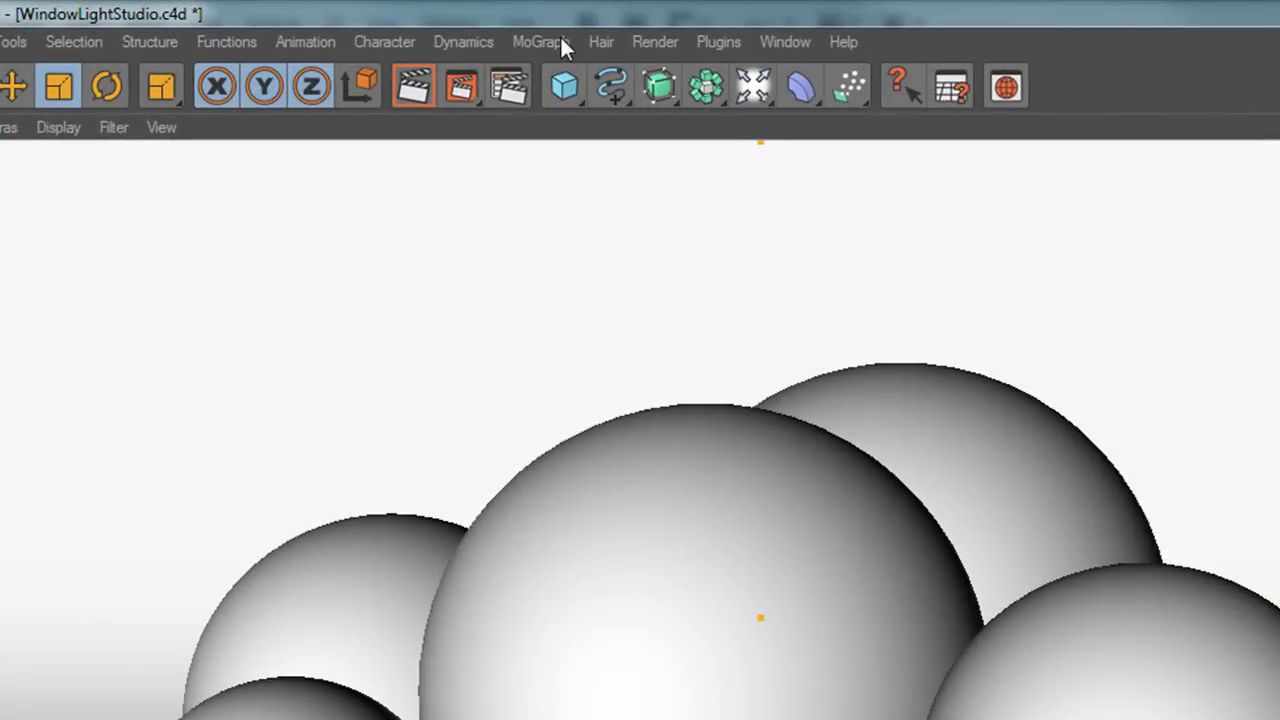
# Step: Add a MoGraph Text Object to the studio scene
pyautogui.click(562, 45)
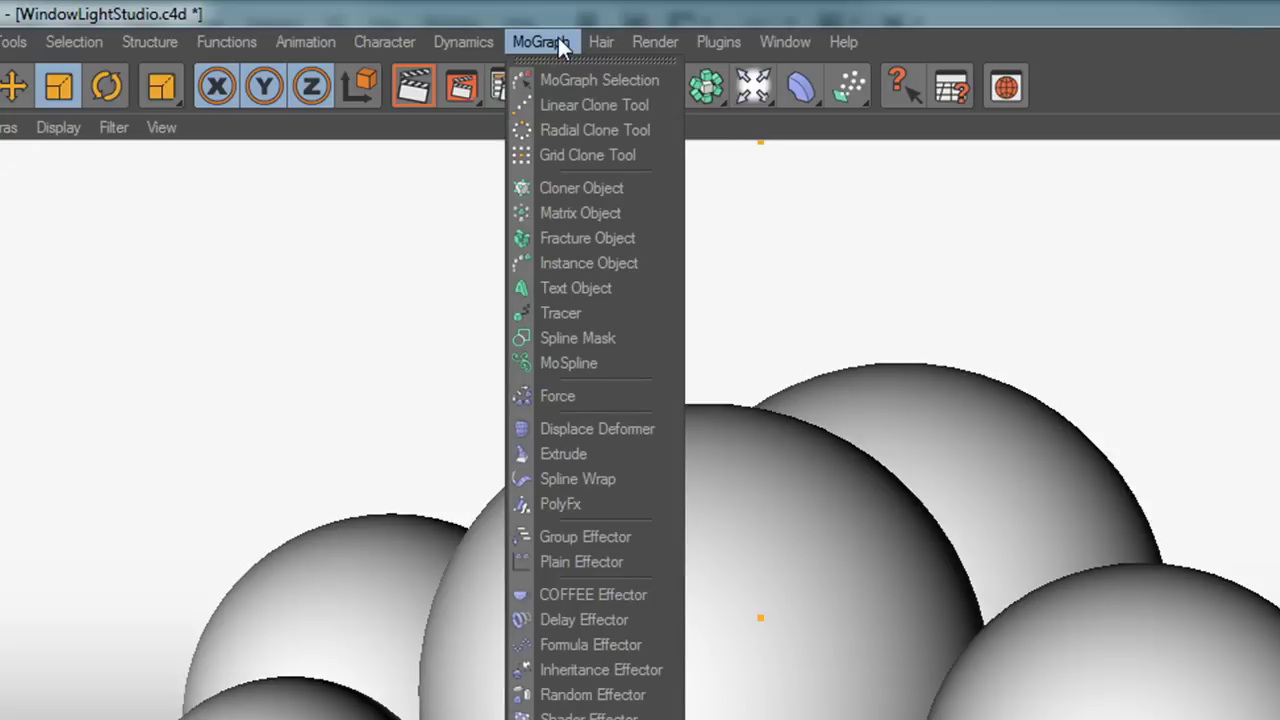
pyautogui.click(558, 37)
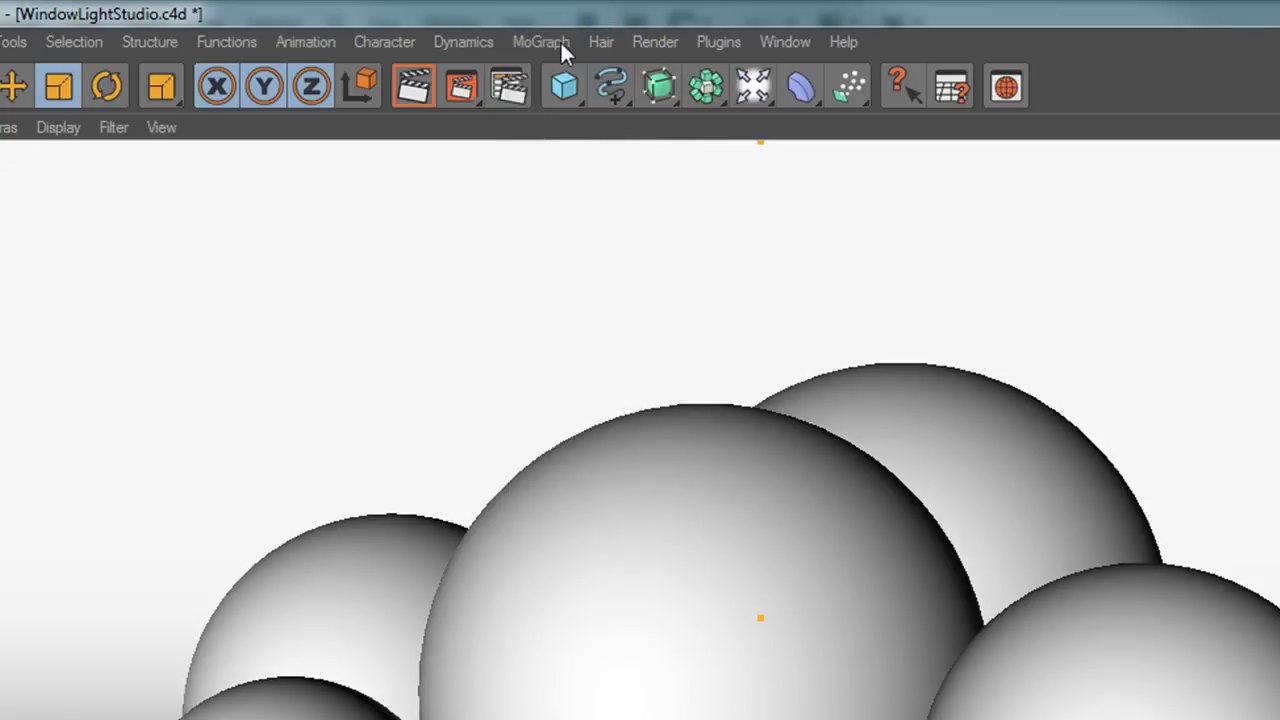
pyautogui.click(560, 42)
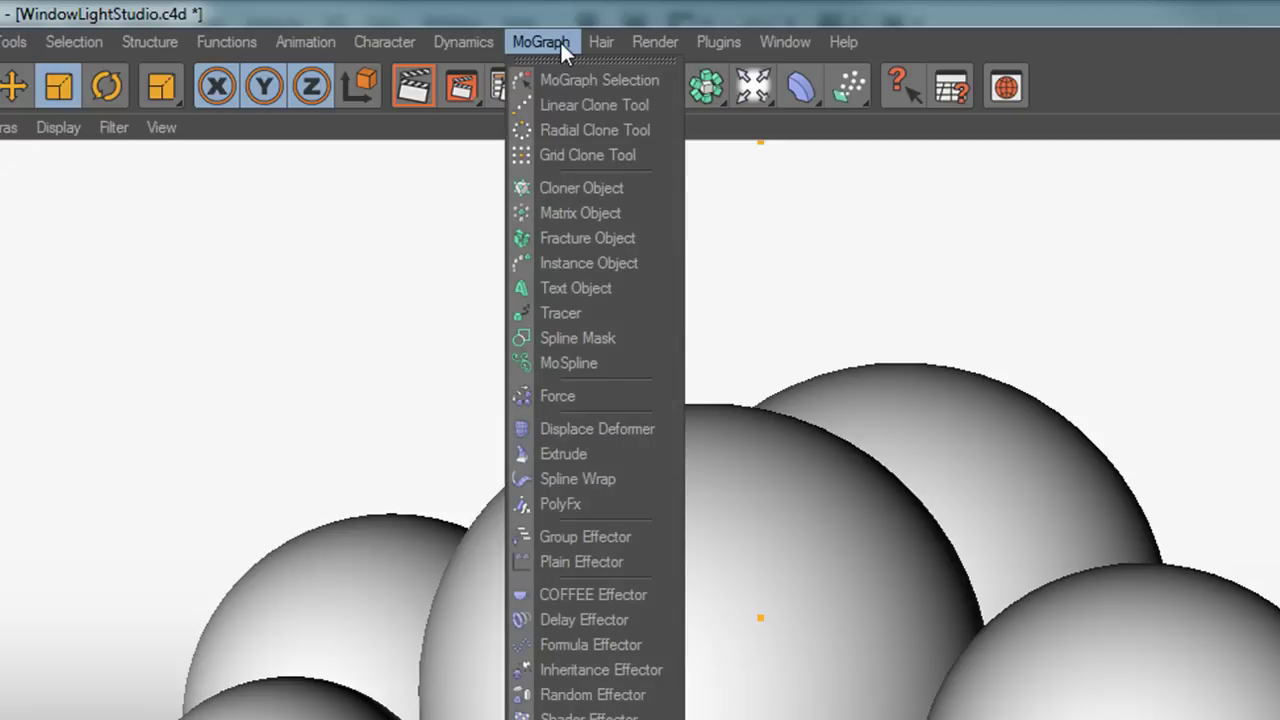
pyautogui.click(620, 288)
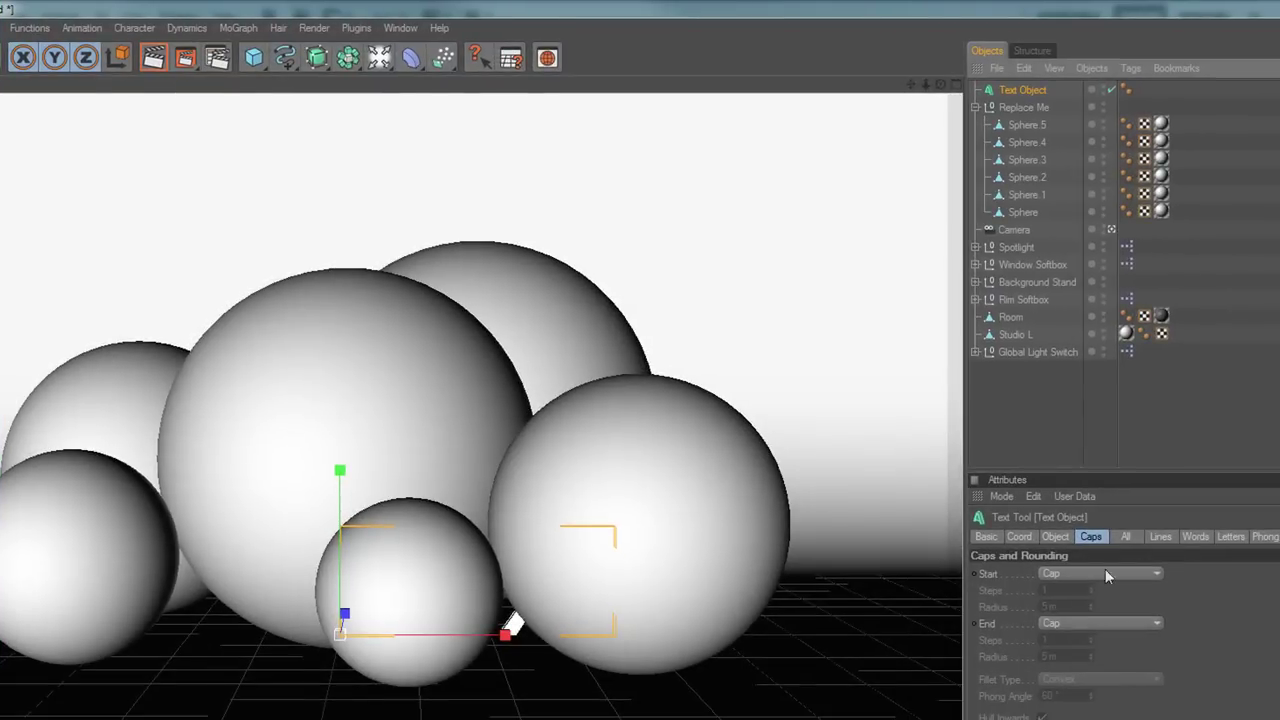
# Step: Replace the text object's default wording with "DesignMyWay"
pyautogui.click(986, 537)
pyautogui.click(1018, 537)
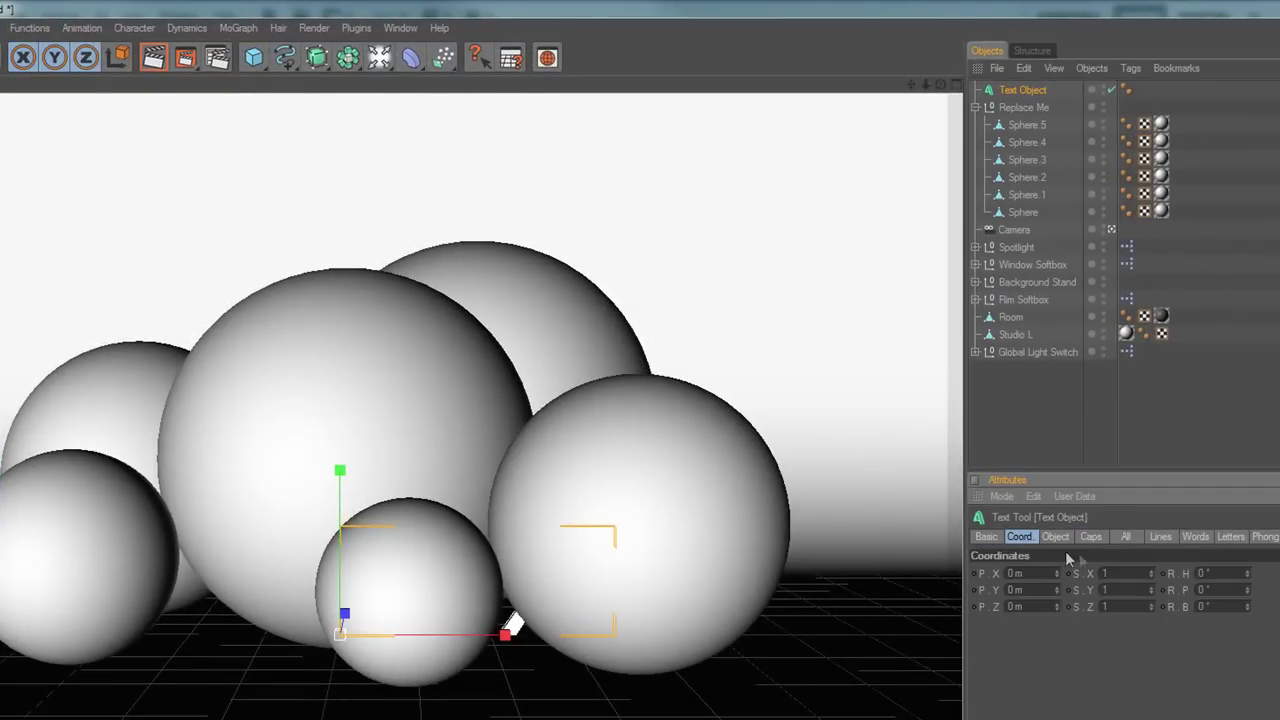
pyautogui.click(1055, 537)
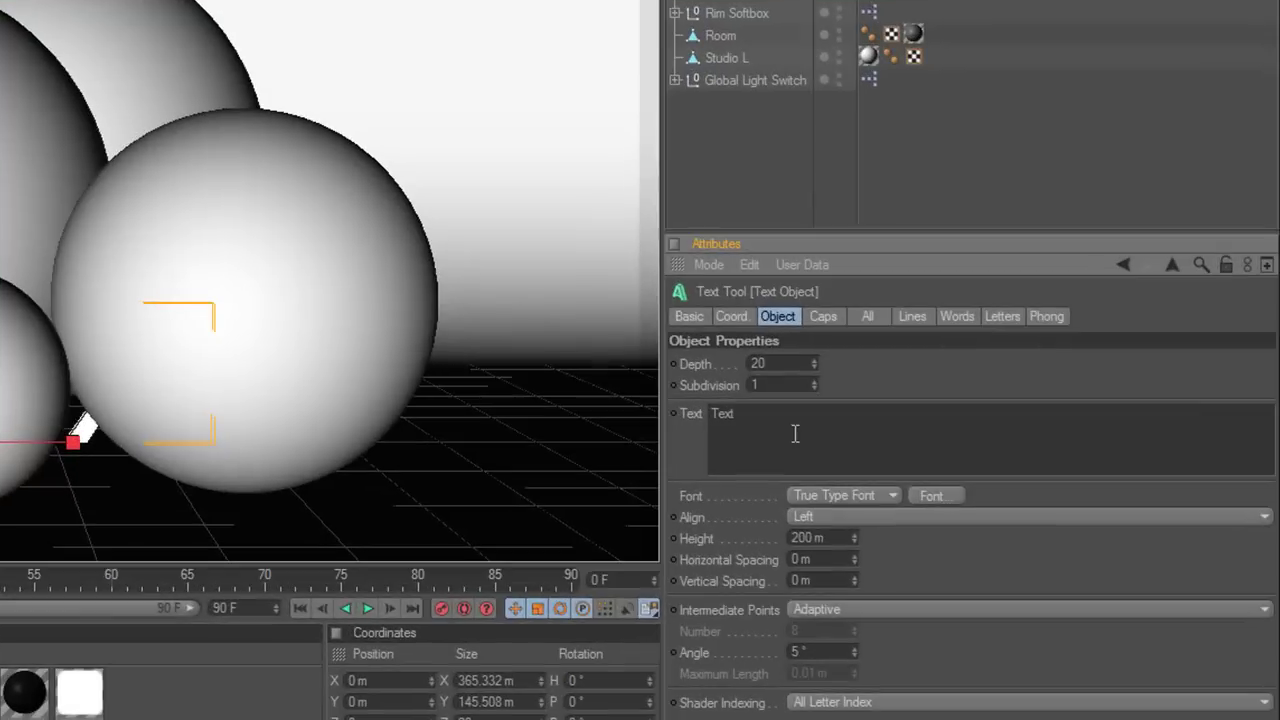
pyautogui.click(1064, 624)
pyautogui.moveTo(789, 428); pyautogui.dragTo(668, 414)
pyautogui.write('DesignMy')
pyautogui.write('World')
pyautogui.hotkey('ctrl', 'a')
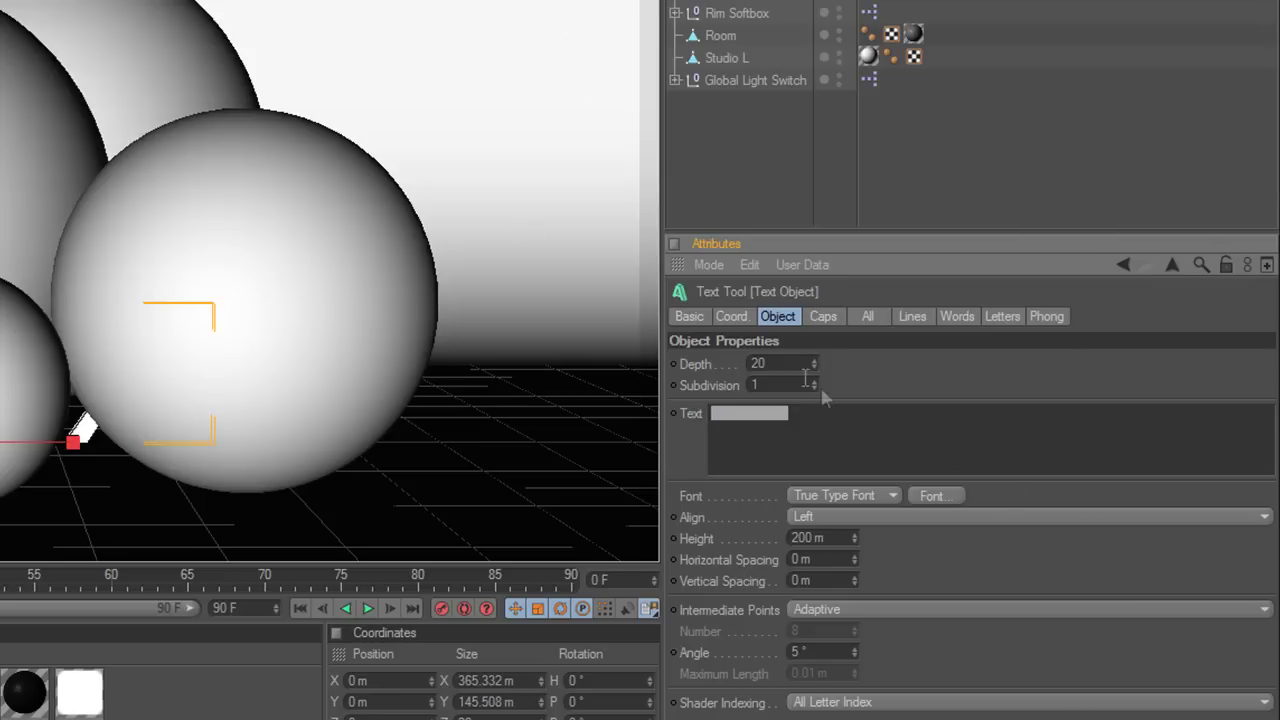
# Step: Set the text object's depth to 100
pyautogui.moveTo(788, 364); pyautogui.dragTo(664, 357)
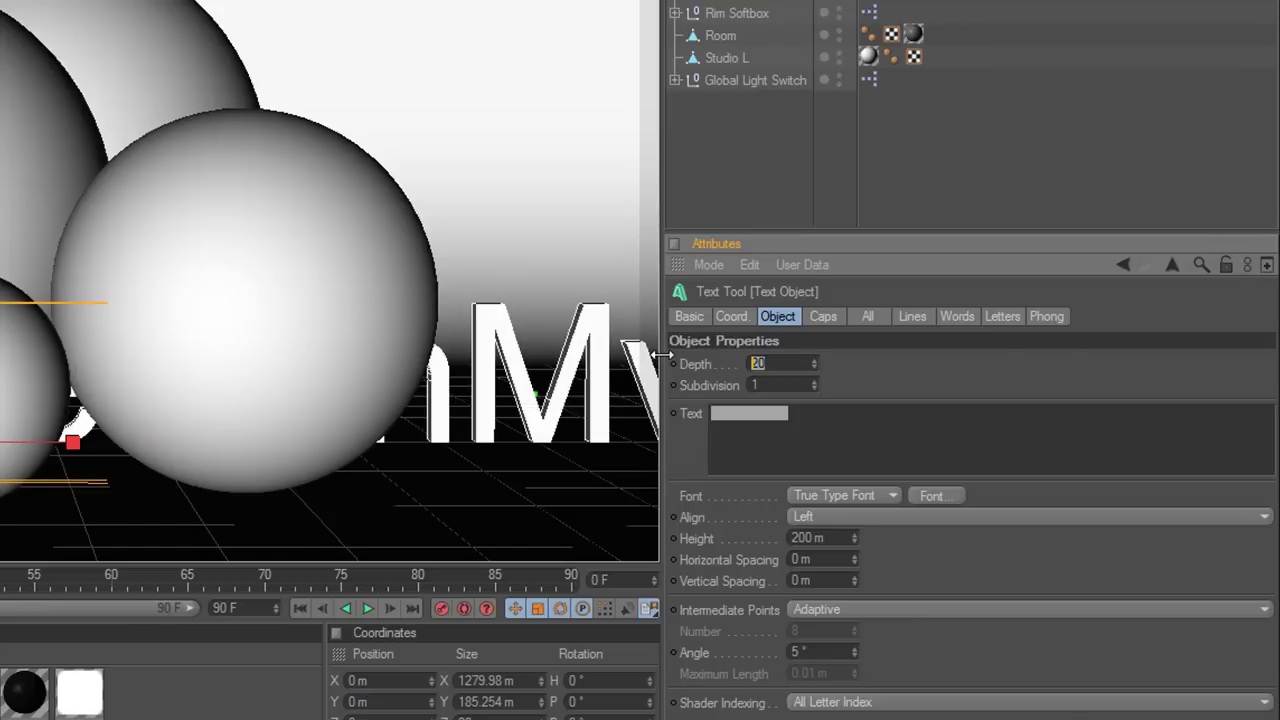
pyautogui.write('100')
pyautogui.click(940, 443)
pyautogui.hotkey('ctrl', 'a')
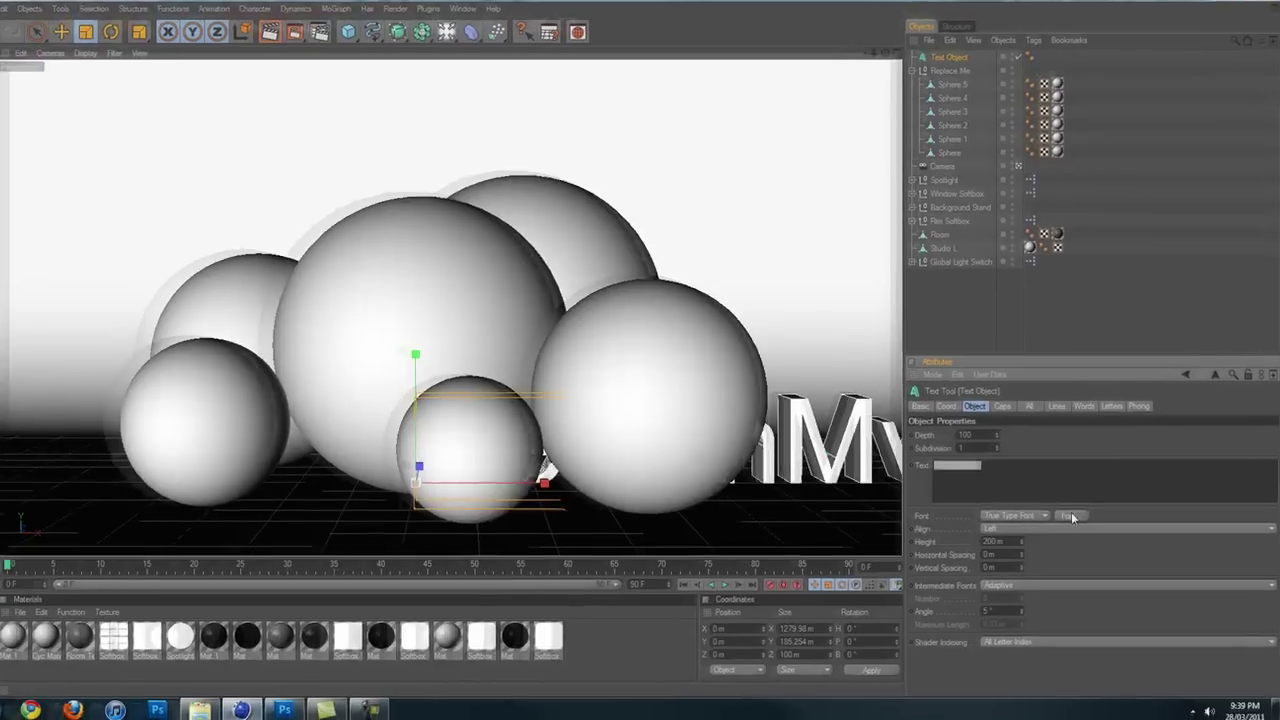
# Step: Change the text object's font to Ethnocentric in the Regular style
pyautogui.click(940, 496)
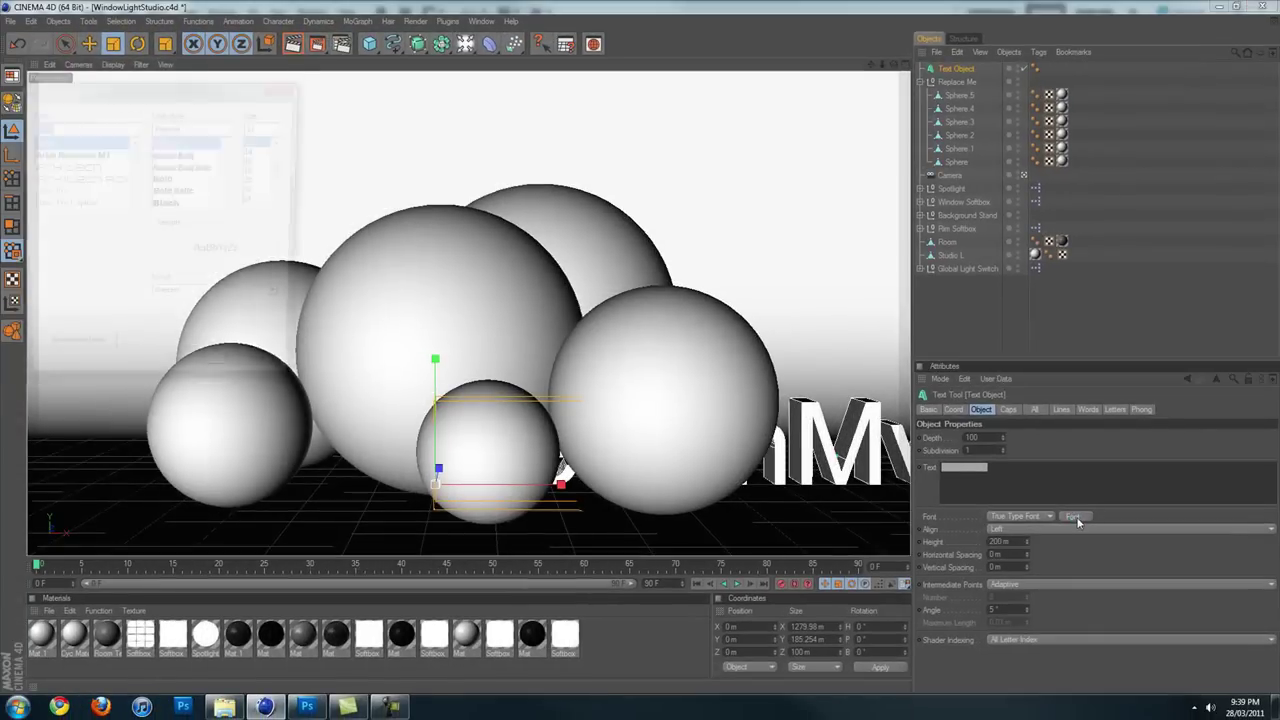
pyautogui.moveTo(106, 90); pyautogui.dragTo(254, 176)
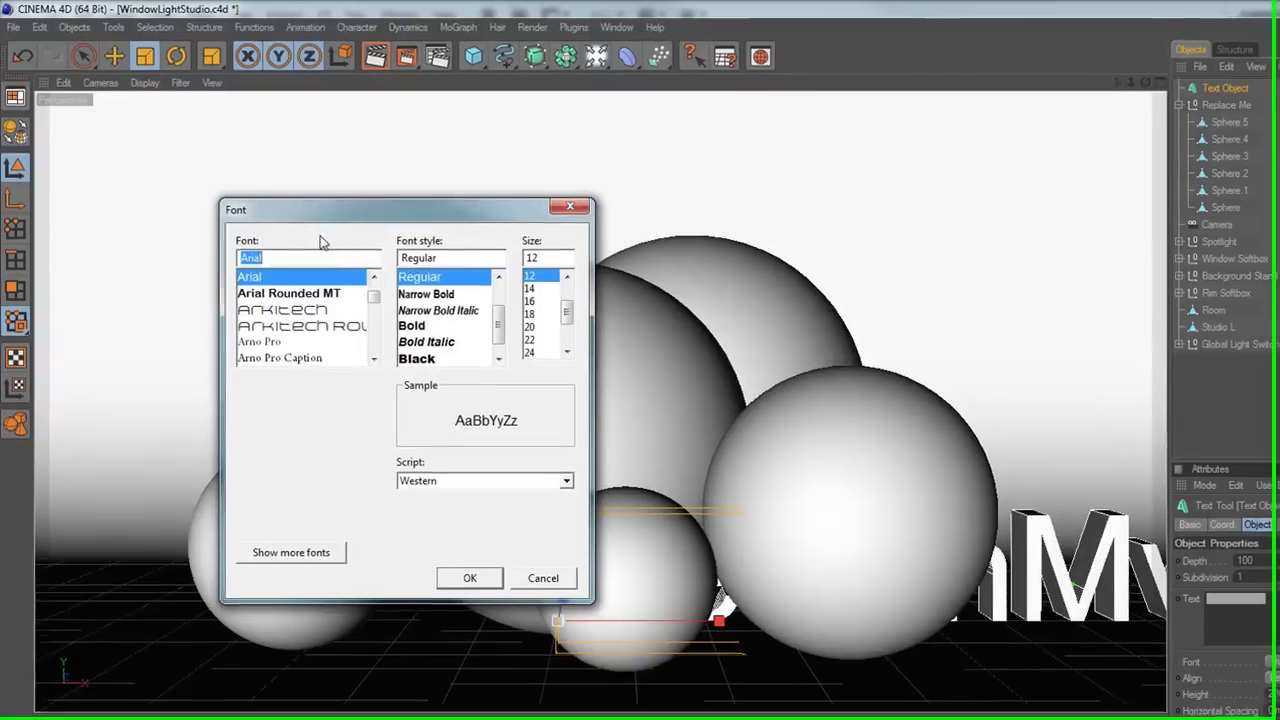
pyautogui.write('eth')
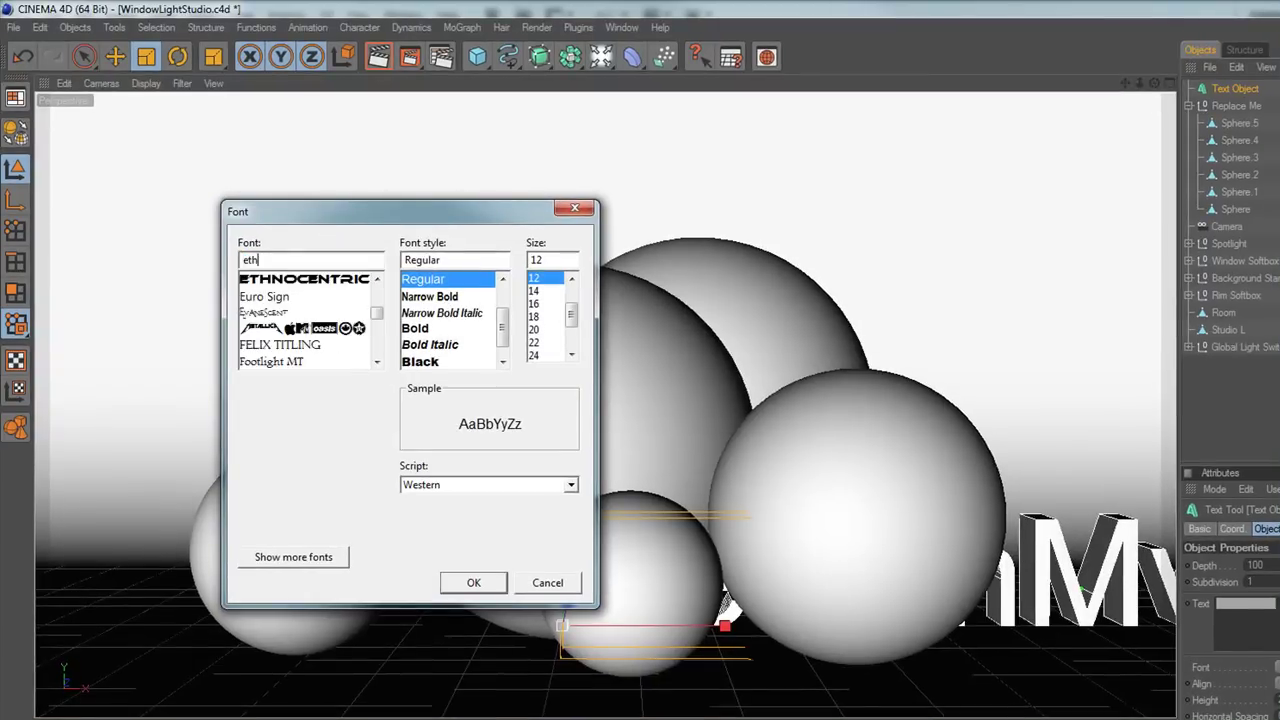
pyautogui.click(322, 288)
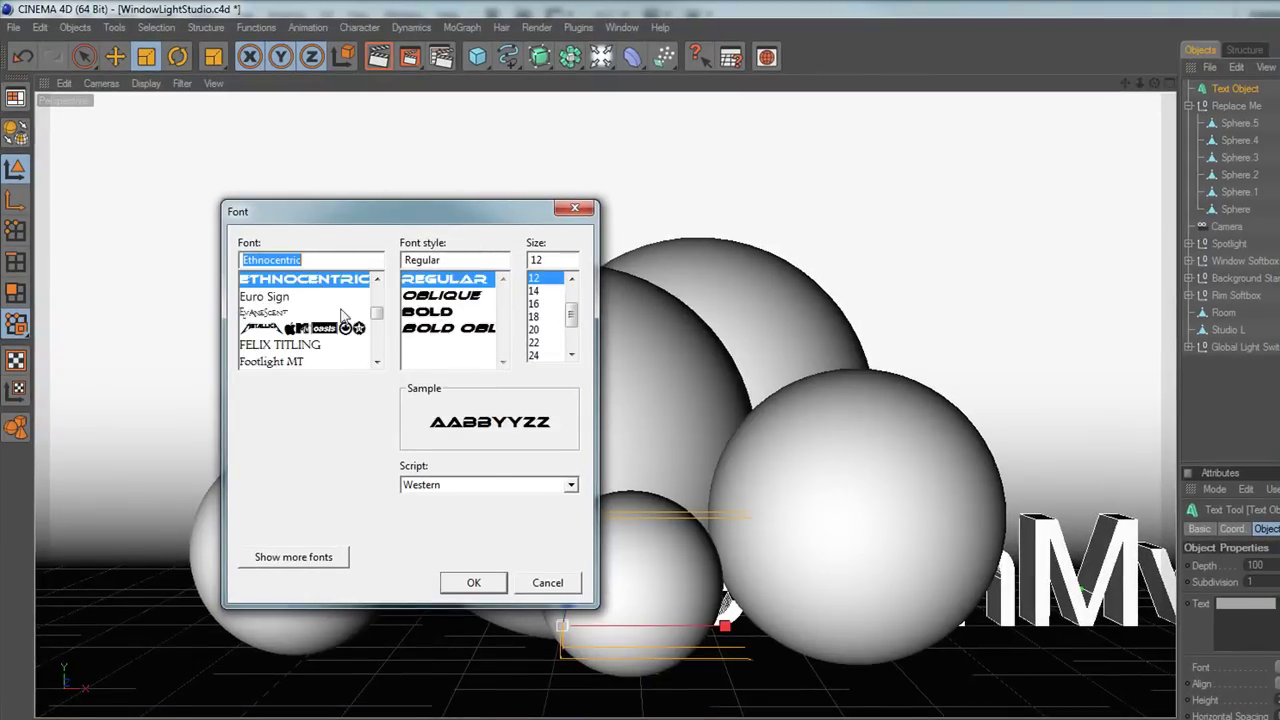
pyautogui.click(475, 583)
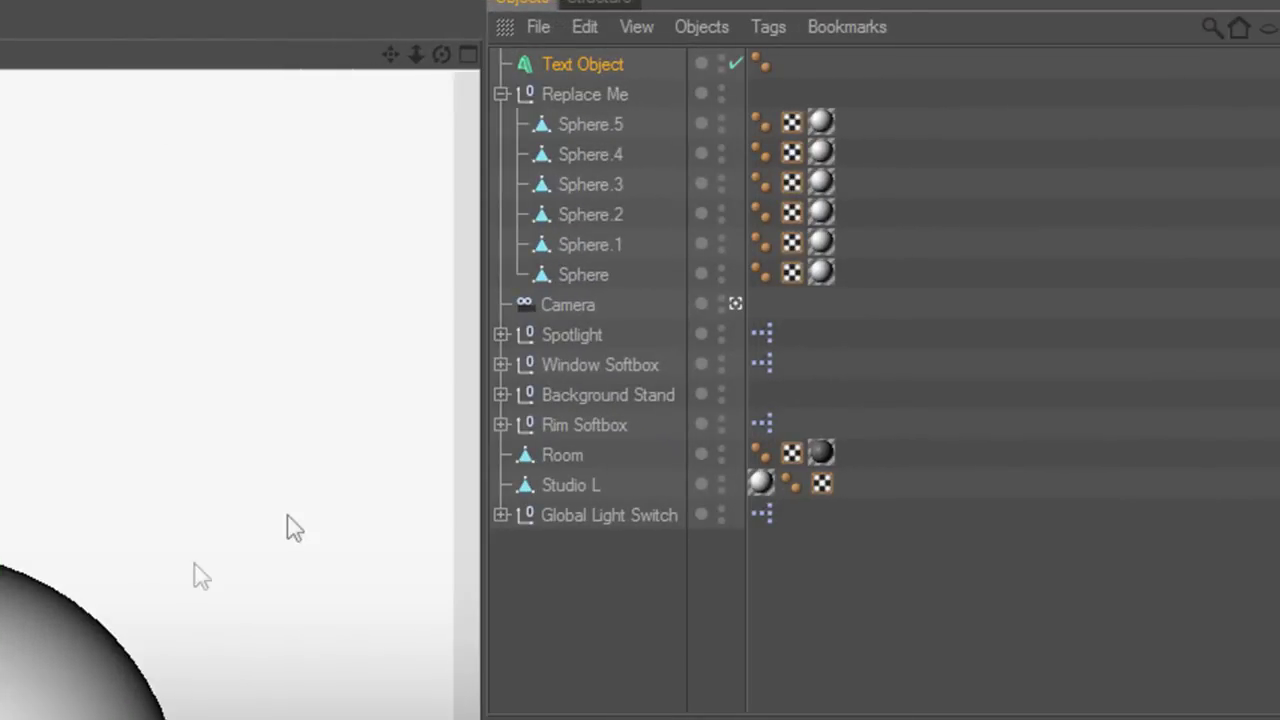
# Step: Move all three tags of Sphere.5, including its material, onto the text object
pyautogui.click(619, 95)
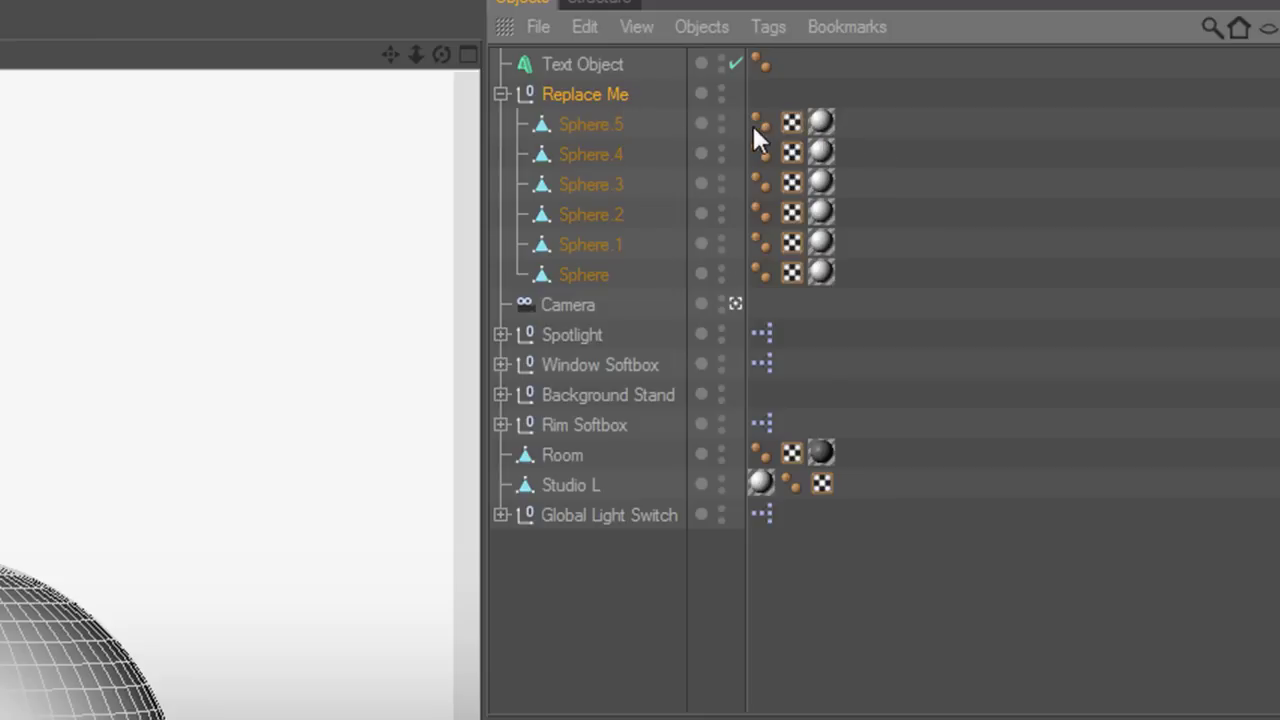
pyautogui.click(822, 121)
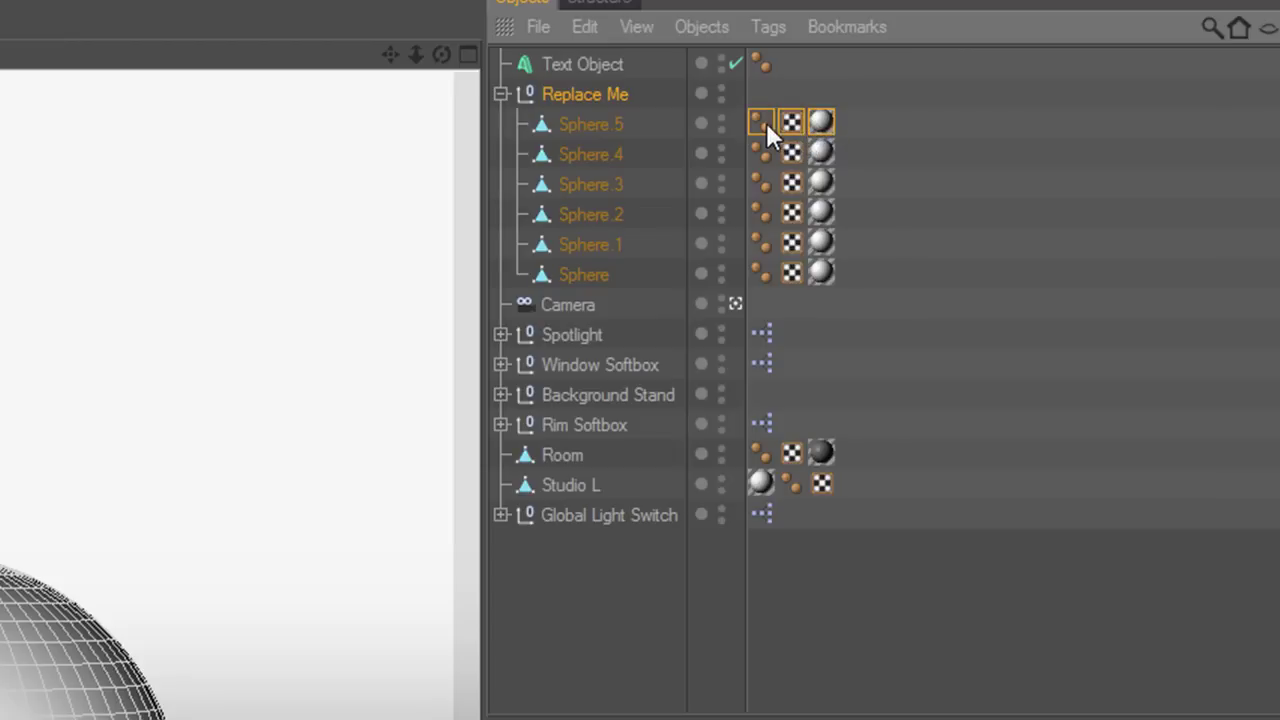
pyautogui.moveTo(791, 121); pyautogui.dragTo(782, 72)
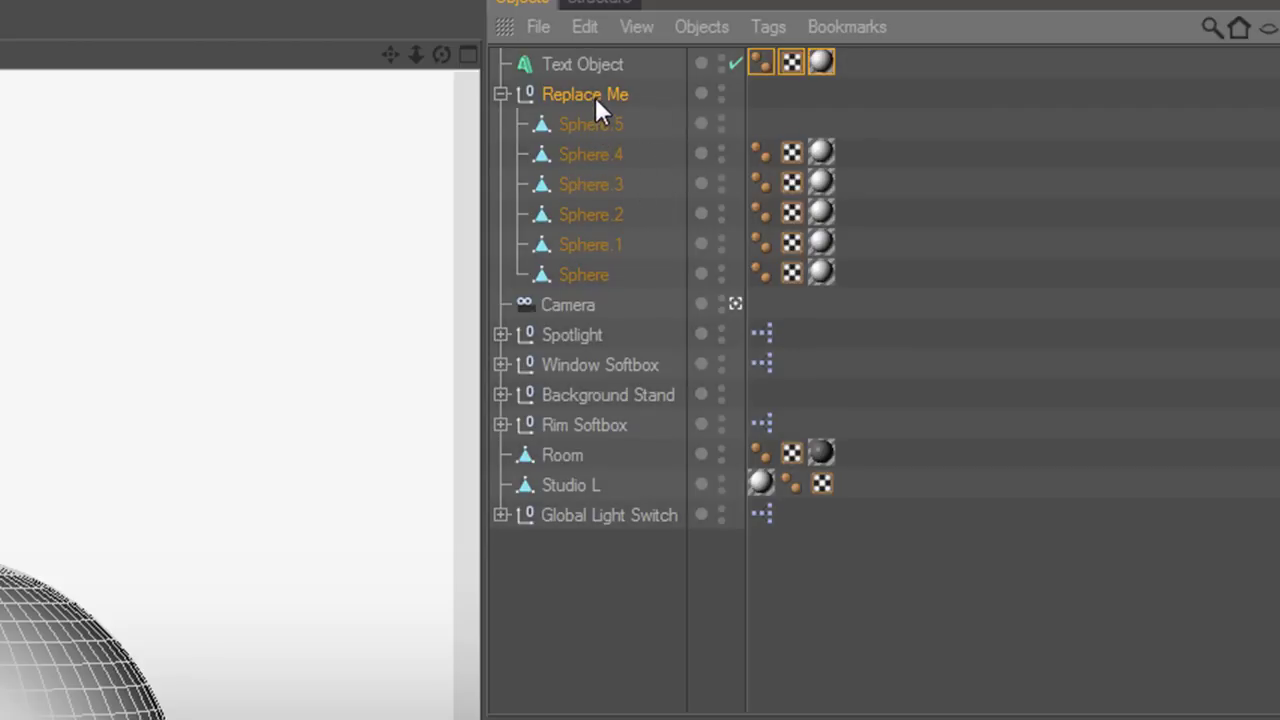
# Step: Delete the Replace Me group together with its placeholder spheres
pyautogui.rightClick(595, 97)
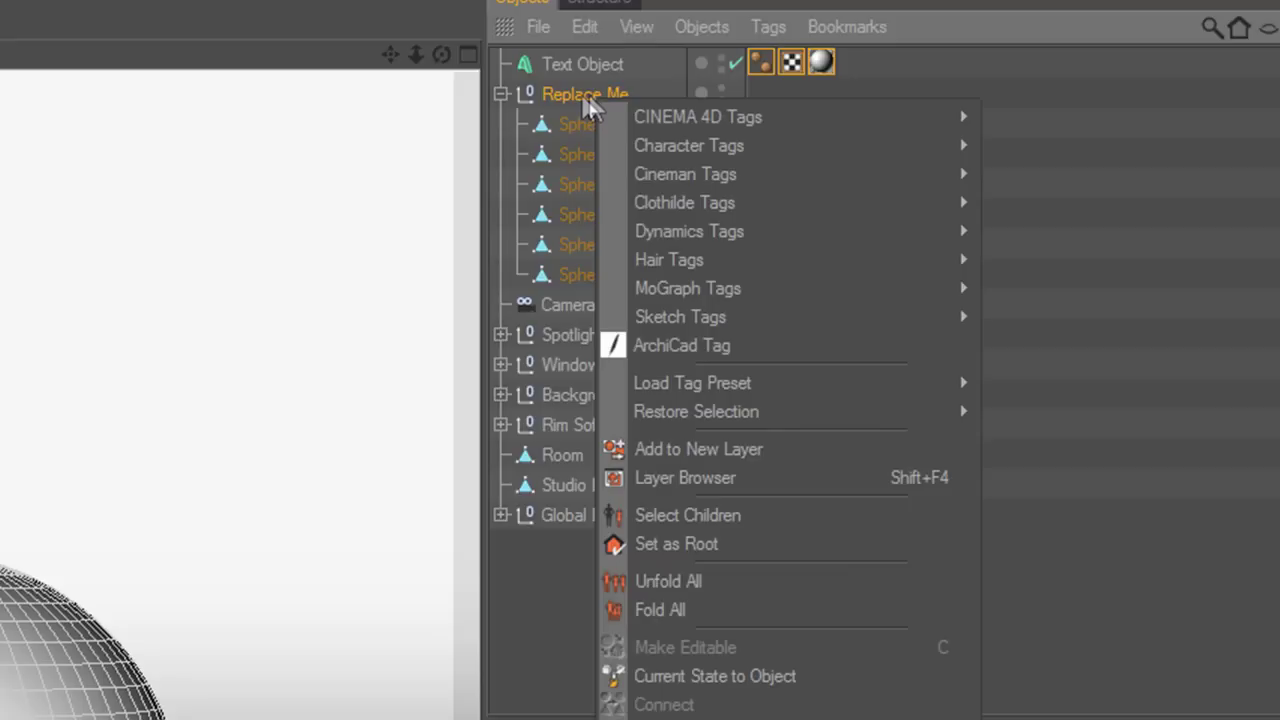
pyautogui.click(569, 94)
pyautogui.press('Delete')
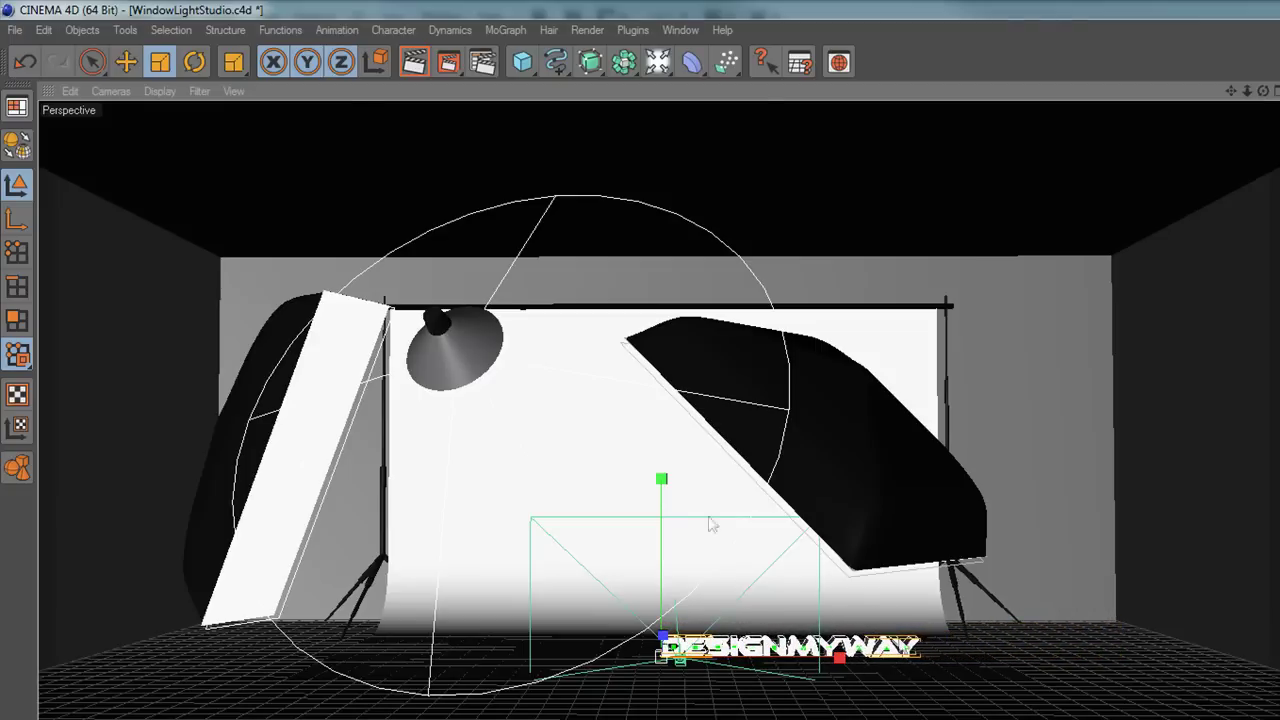
# Step: Move the text along negative X to centre it in front of the backdrop
pyautogui.click(126, 63)
pyautogui.moveTo(838, 658); pyautogui.dragTo(717, 658)
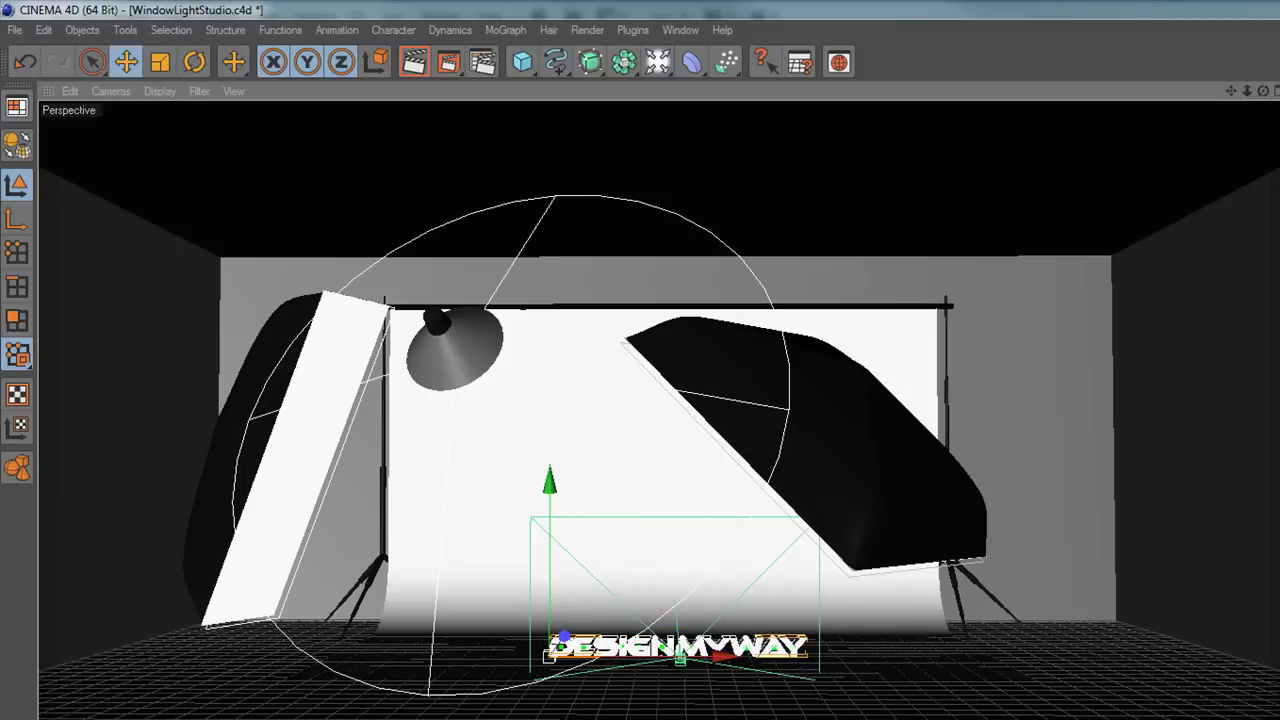
pyautogui.press('o')
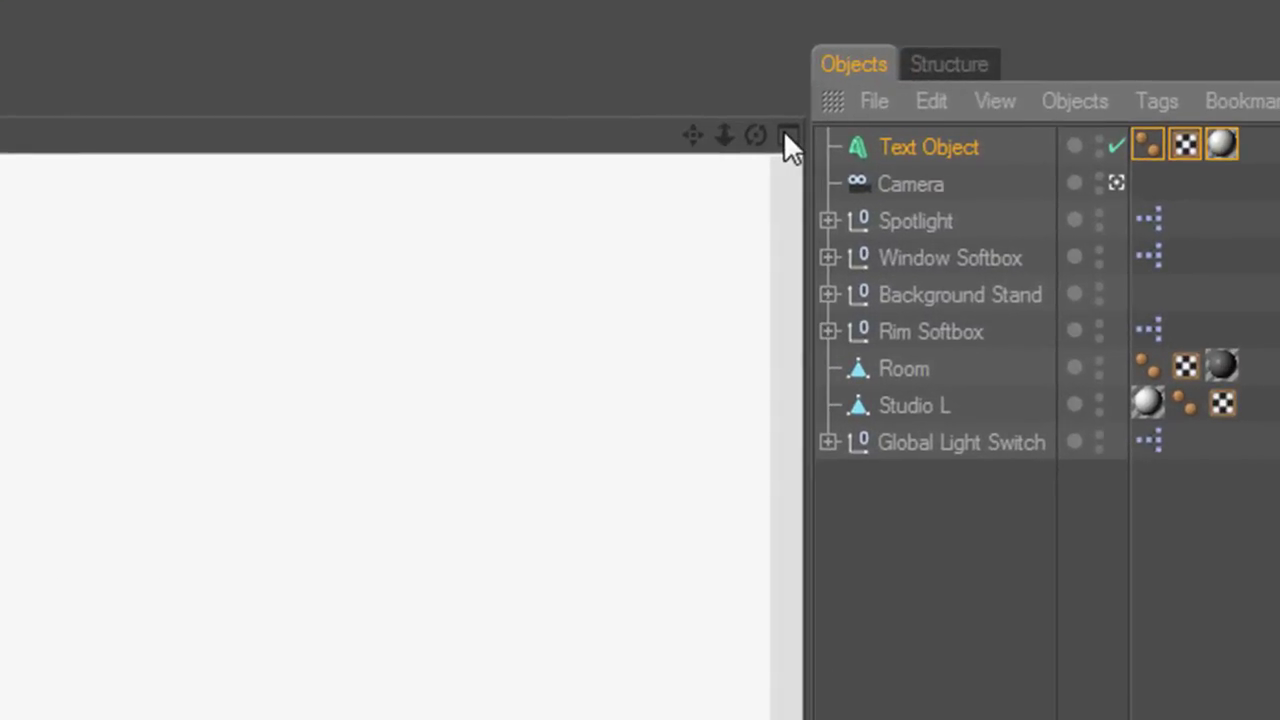
# Step: Switch to the four-view layout and move the text towards negative X and back near the backdrop, at about Z 637 m
pyautogui.click(785, 134)
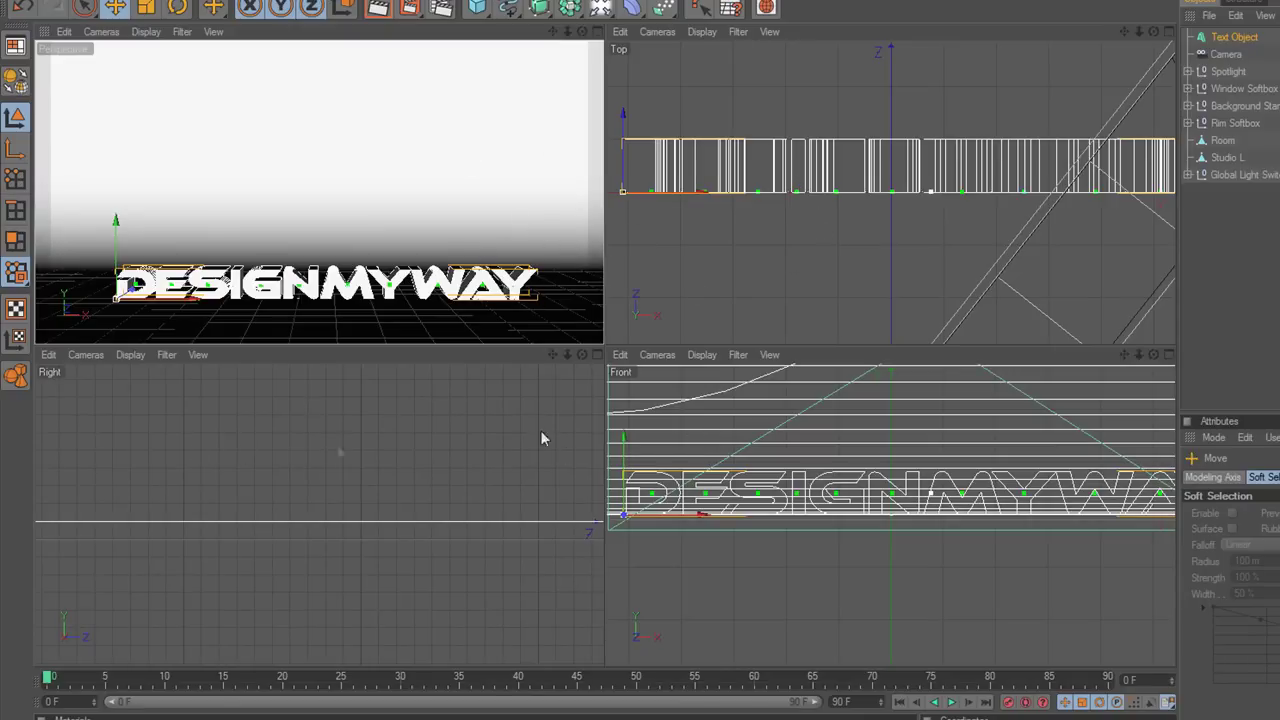
pyautogui.press('h')
pyautogui.press('h')
pyautogui.press('h')
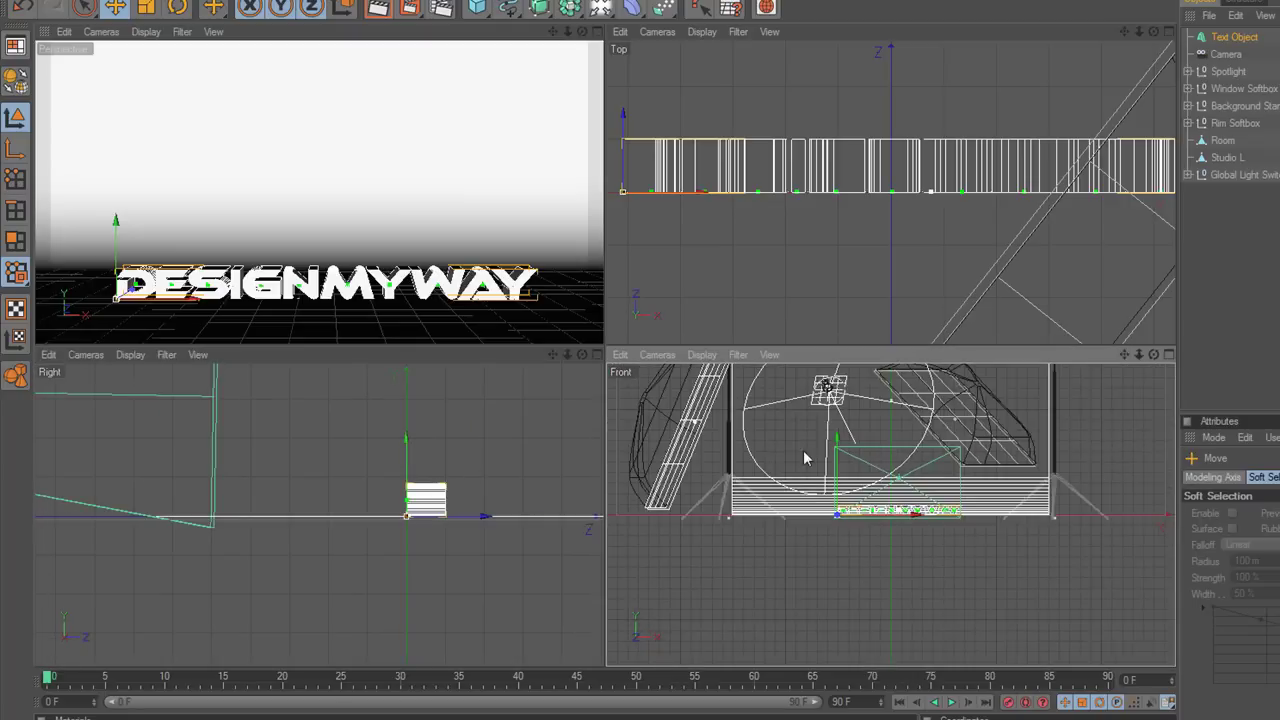
pyautogui.press('h')
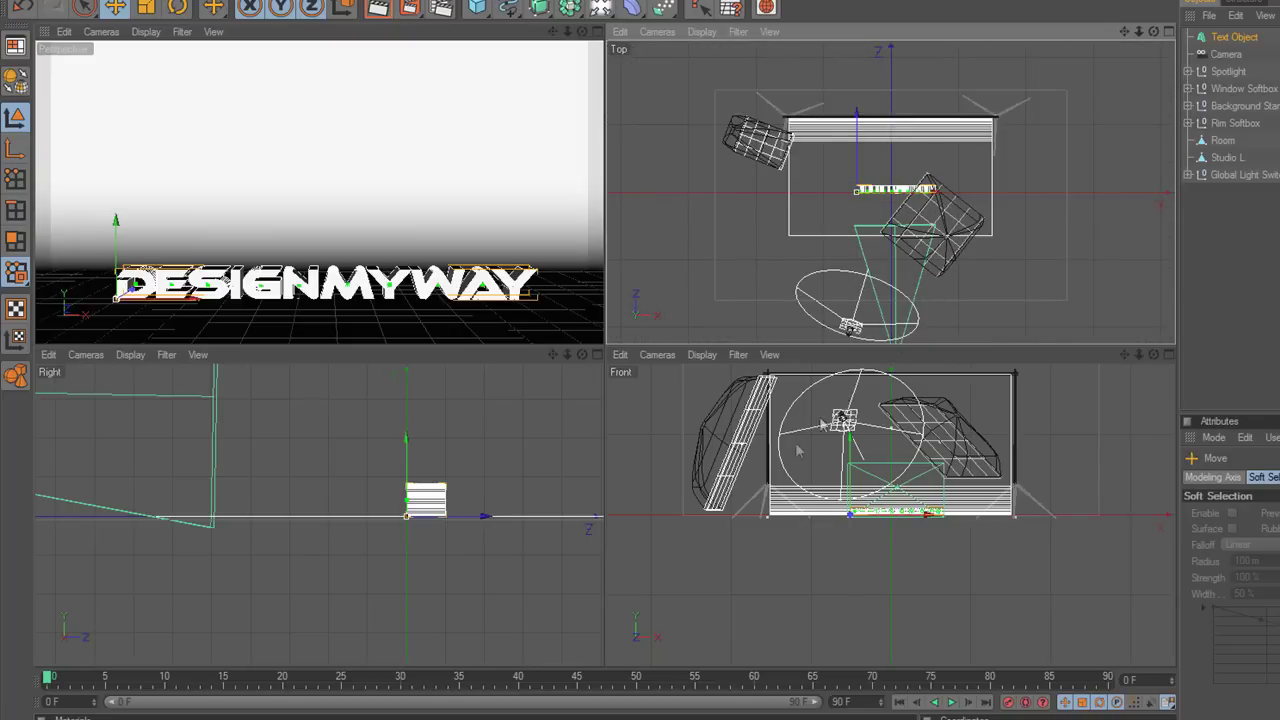
pyautogui.press('h')
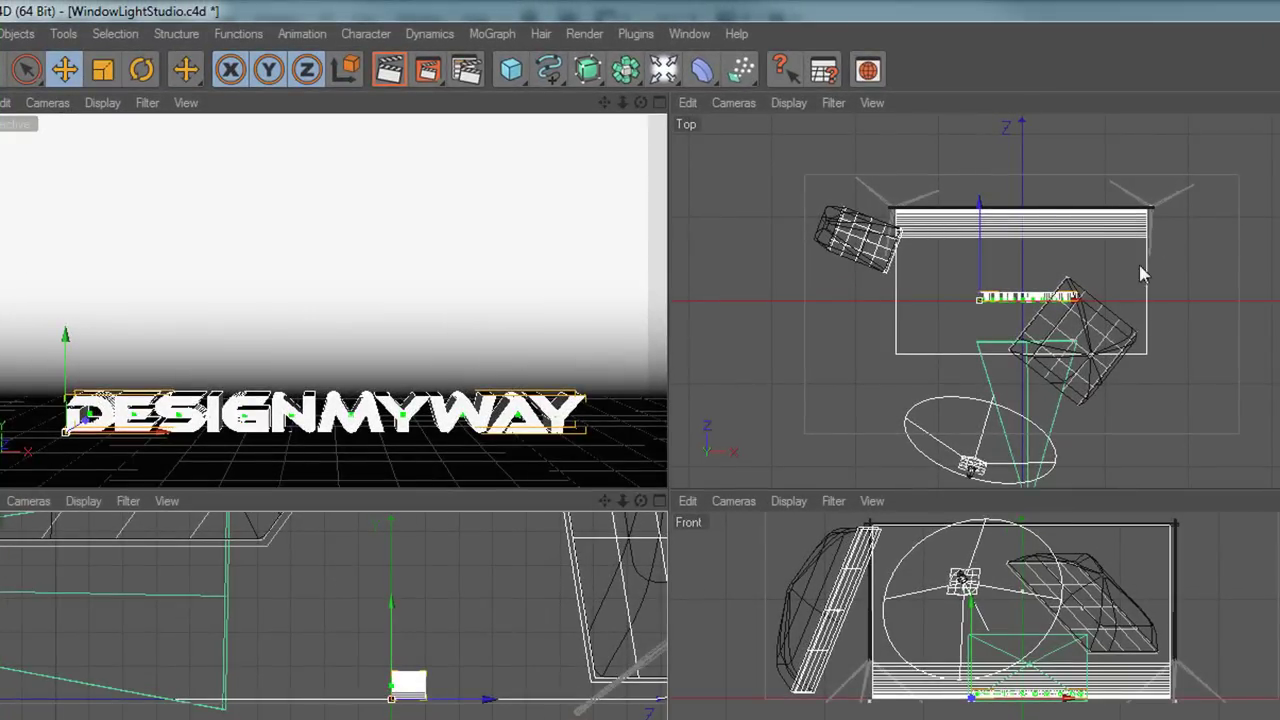
pyautogui.moveTo(1080, 300); pyautogui.dragTo(1027, 300)
pyautogui.moveTo(930, 204); pyautogui.dragTo(930, 150)
pyautogui.moveTo(930, 208); pyautogui.dragTo(930, 208)
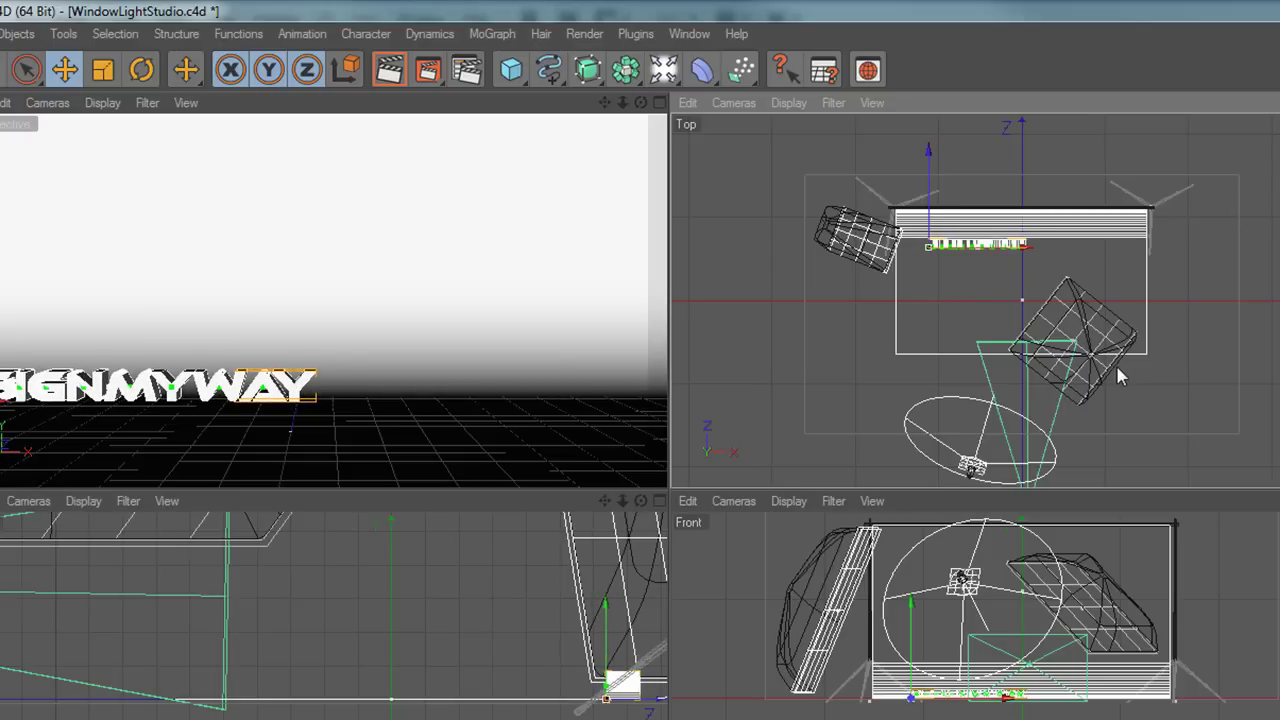
# Step: Move the camera closer to the backdrop, towards negative X past the start of the text, and lower it nearer the floor
pyautogui.scroll(-1, 1118, 375)
pyautogui.click(1040, 403)
pyautogui.moveTo(1028, 398); pyautogui.dragTo(1028, 324)
pyautogui.moveTo(1073, 258); pyautogui.dragTo(1080, 258)
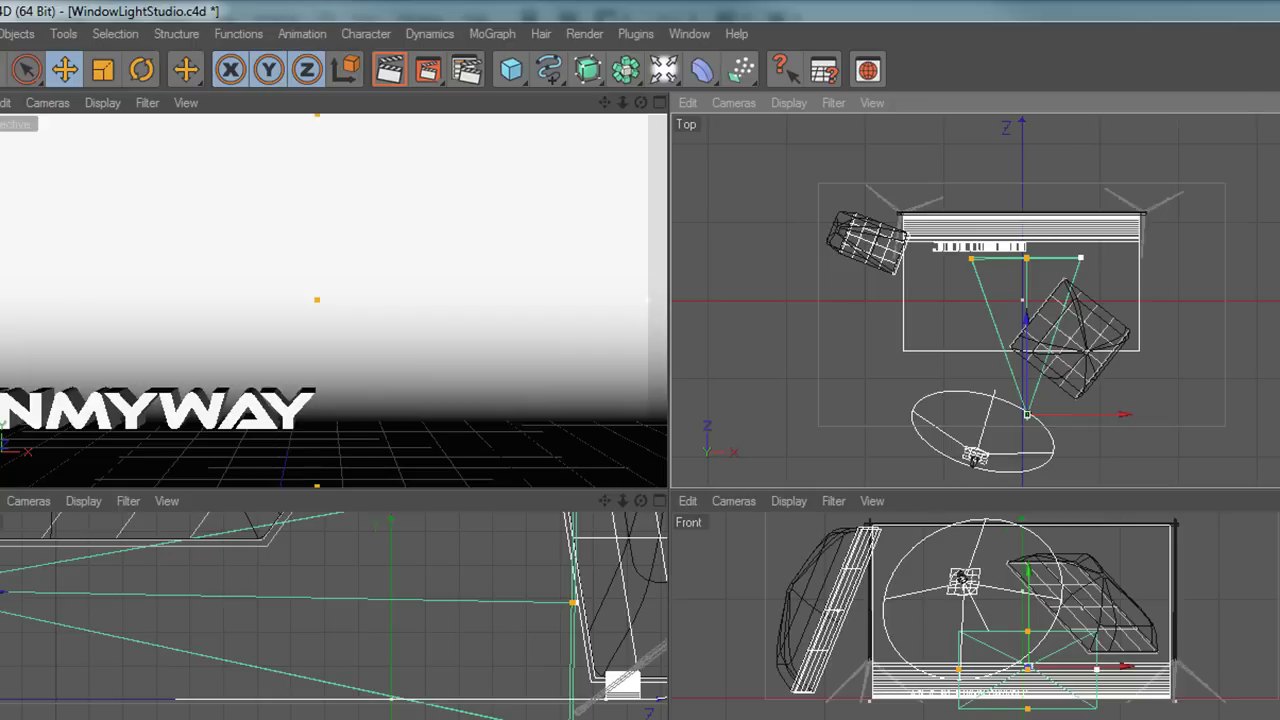
pyautogui.moveTo(1110, 408); pyautogui.dragTo(1009, 410)
pyautogui.moveTo(926, 330); pyautogui.dragTo(926, 278)
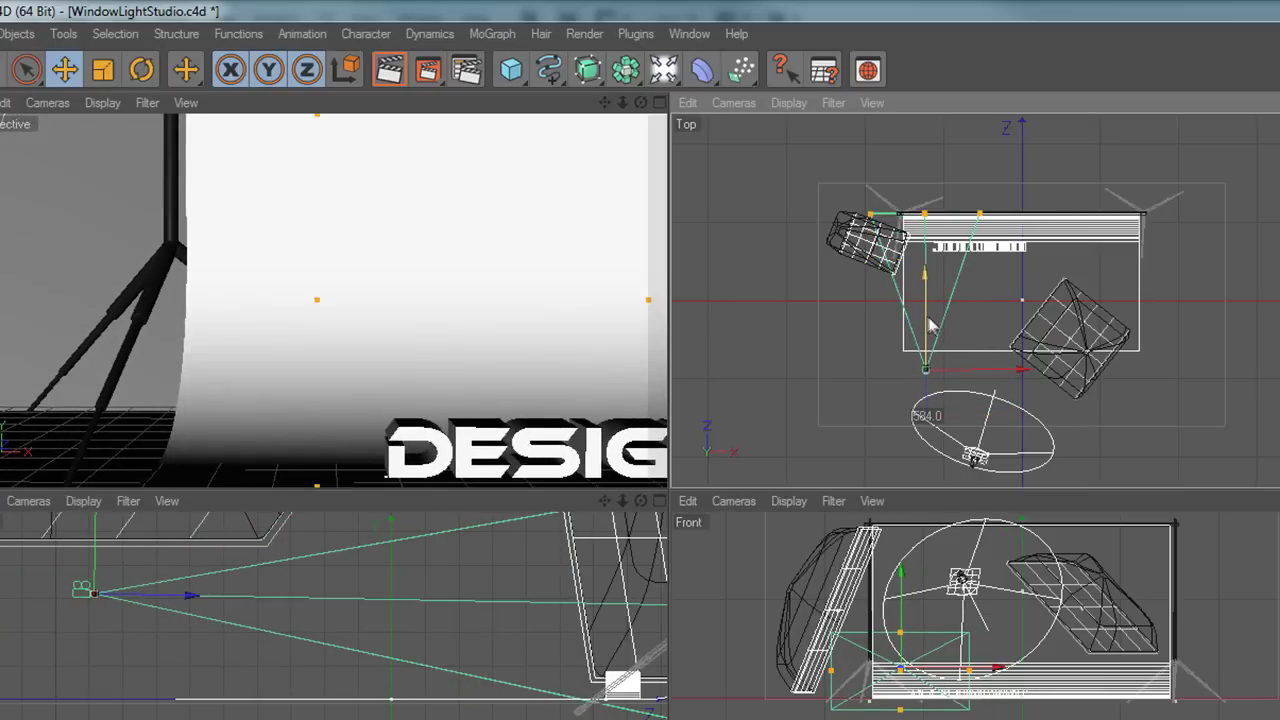
pyautogui.moveTo(1022, 371); pyautogui.dragTo(1013, 371)
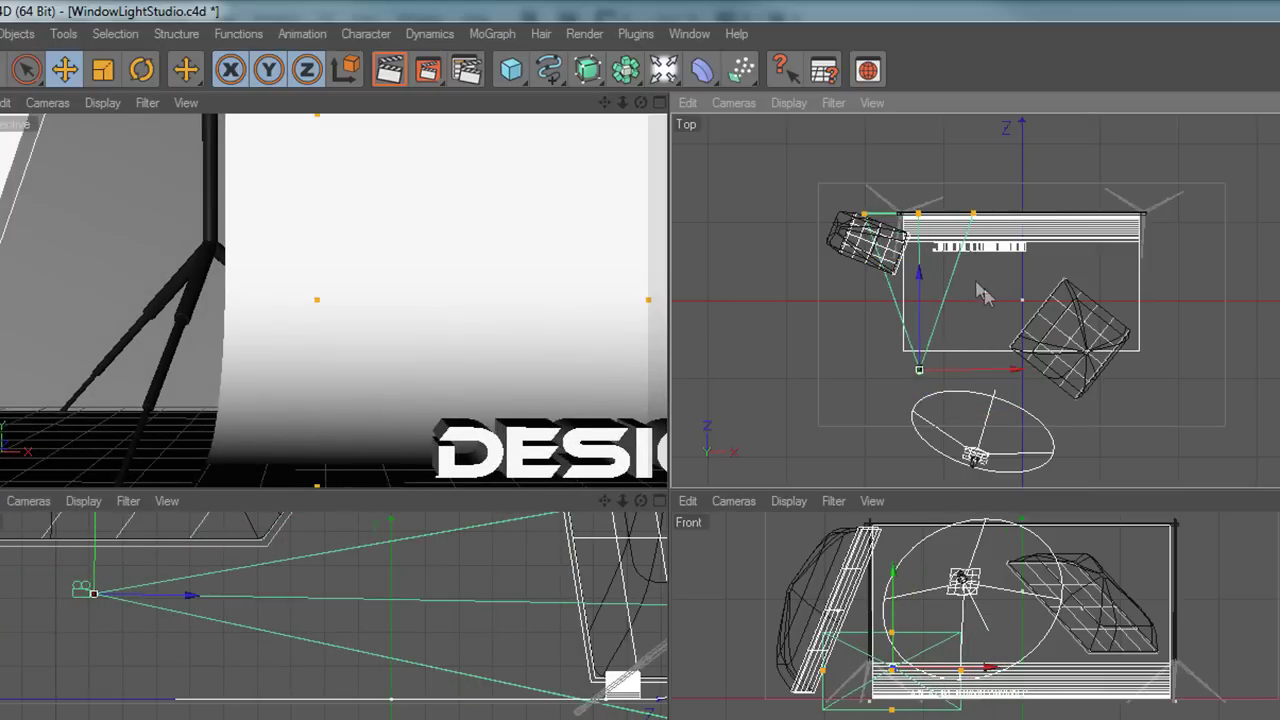
pyautogui.moveTo(893, 600); pyautogui.dragTo(893, 617)
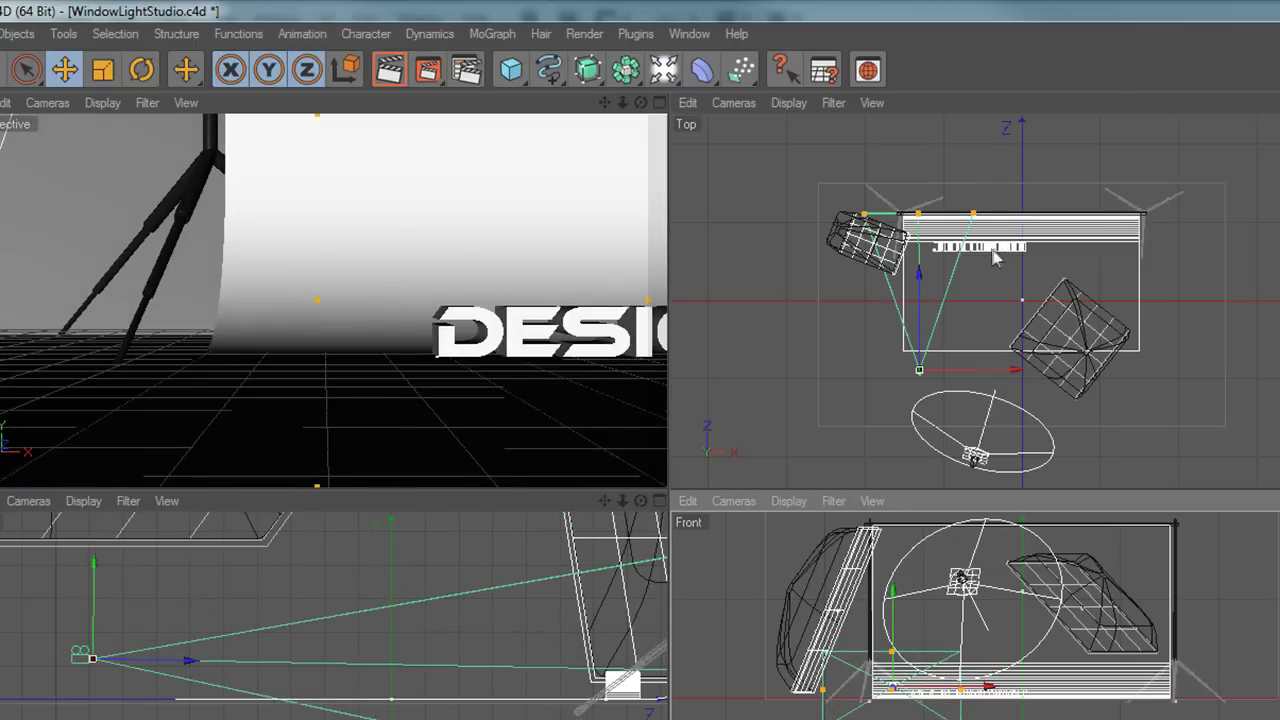
# Step: Rotate the camera to face the text at an angle and shift the text to about X -970 m to fit the whole word in frame
pyautogui.click(143, 70)
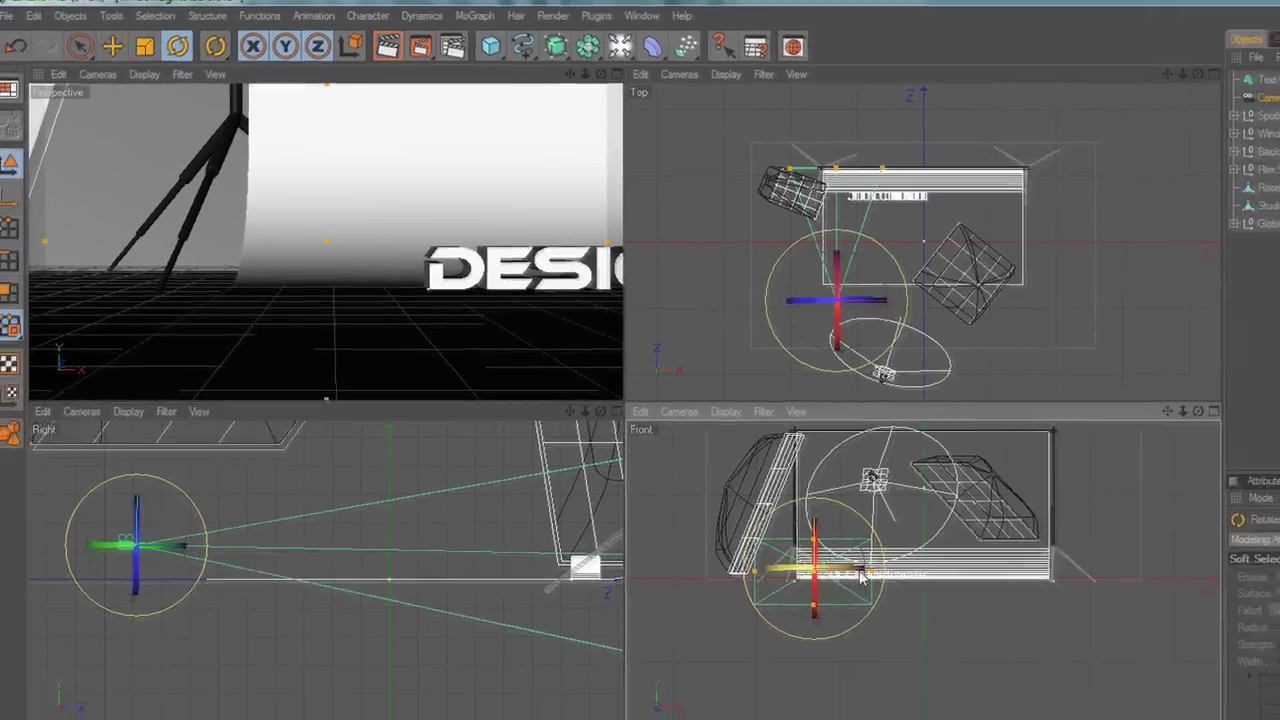
pyautogui.moveTo(927, 694); pyautogui.dragTo(901, 661)
pyautogui.moveTo(838, 570); pyautogui.dragTo(827, 570)
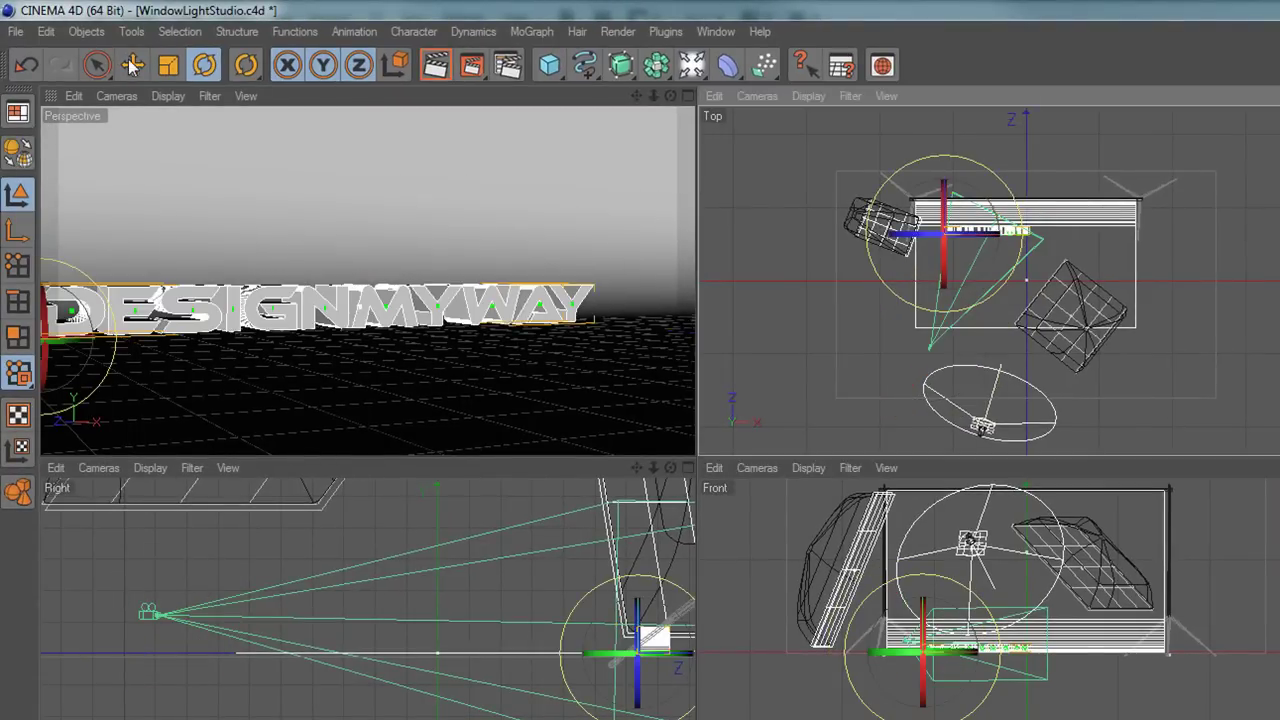
pyautogui.click(131, 64)
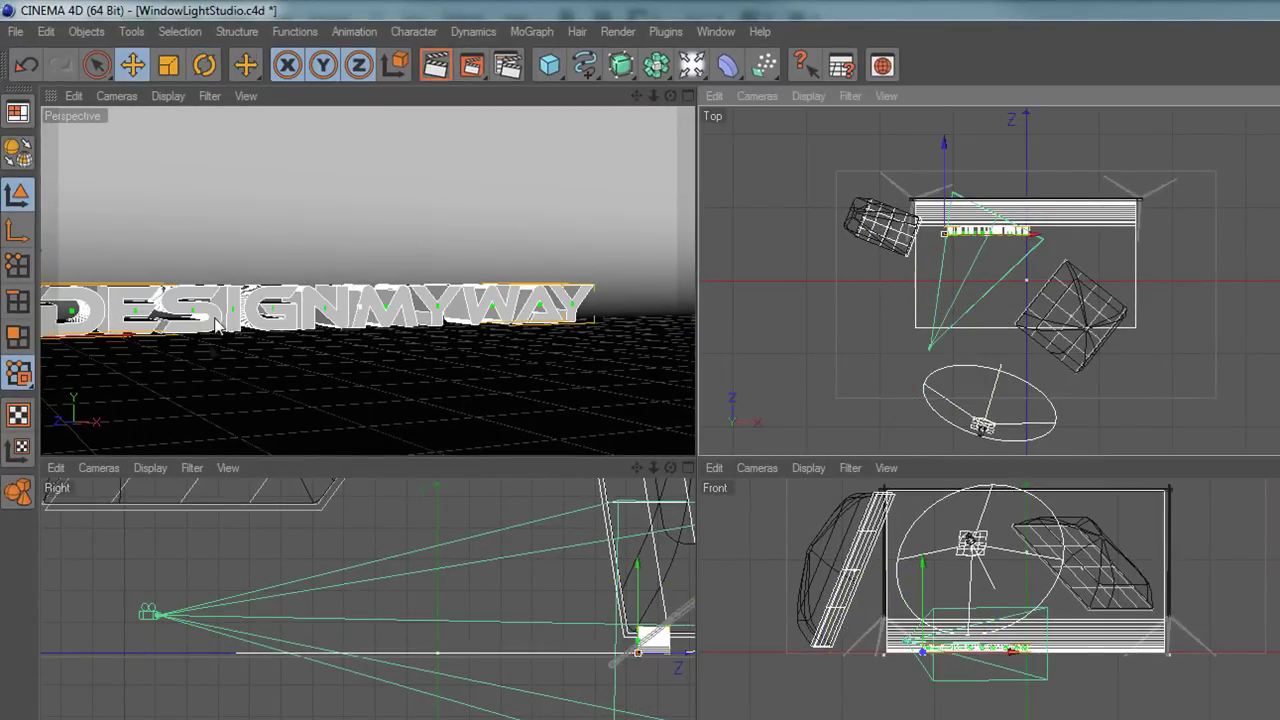
pyautogui.moveTo(997, 647)
pyautogui.mouseDown()
pyautogui.moveTo(986, 651)
pyautogui.moveTo(1002, 651)
pyautogui.mouseUp()
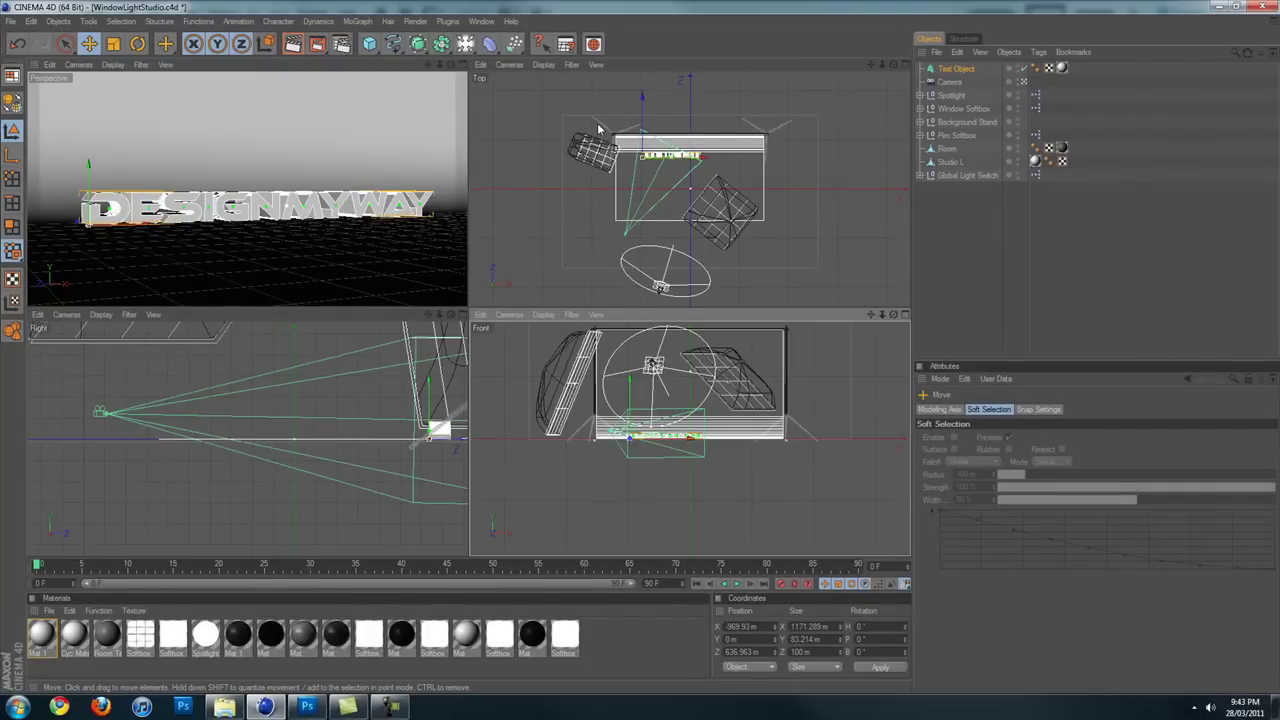
# Step: Switch to Photoshop to examine the finished DesignMyWay artwork and return to Cinema 4D
pyautogui.click(307, 707)
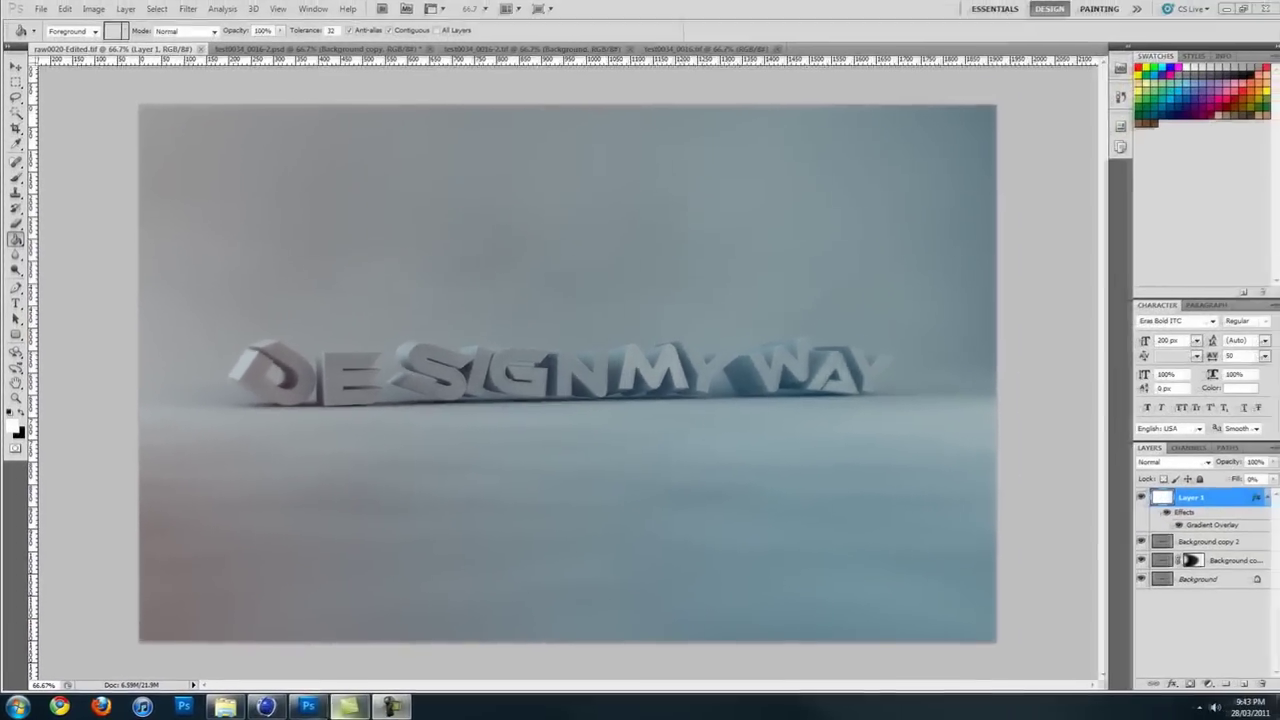
pyautogui.click(272, 709)
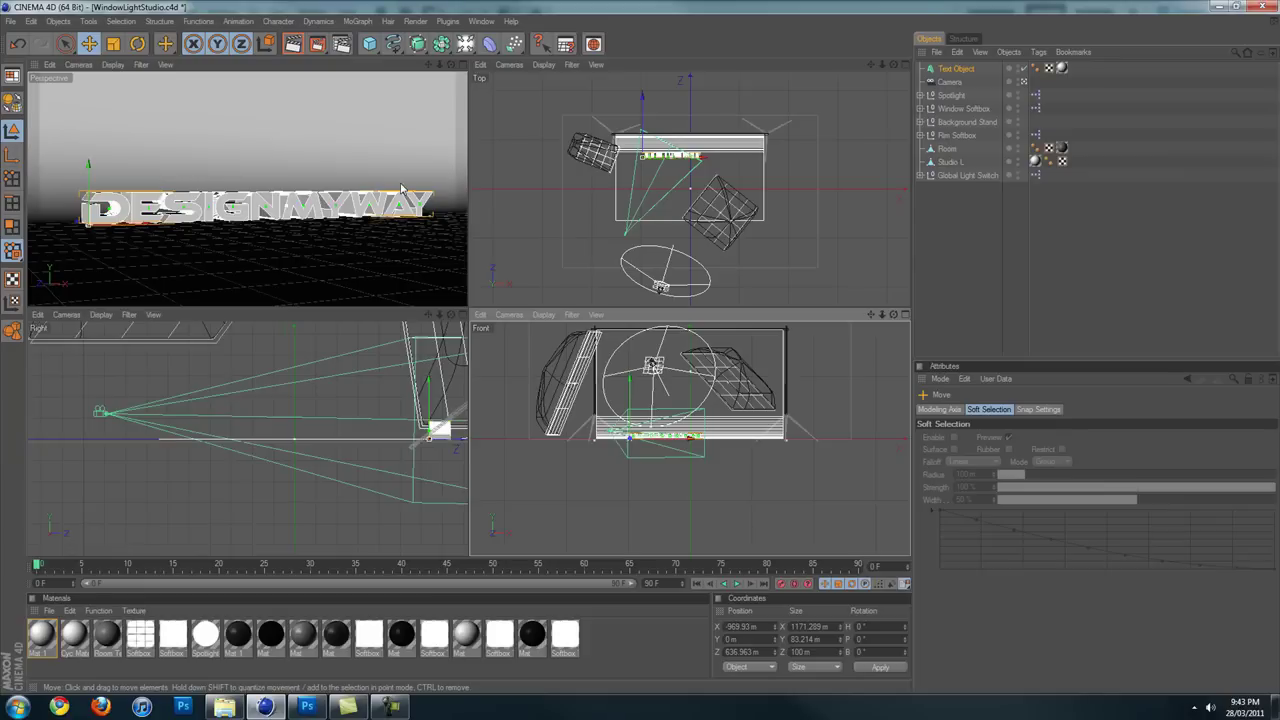
# Step: Add a MoGraph Rigid Body tag to the text object
pyautogui.rightClick(973, 69)
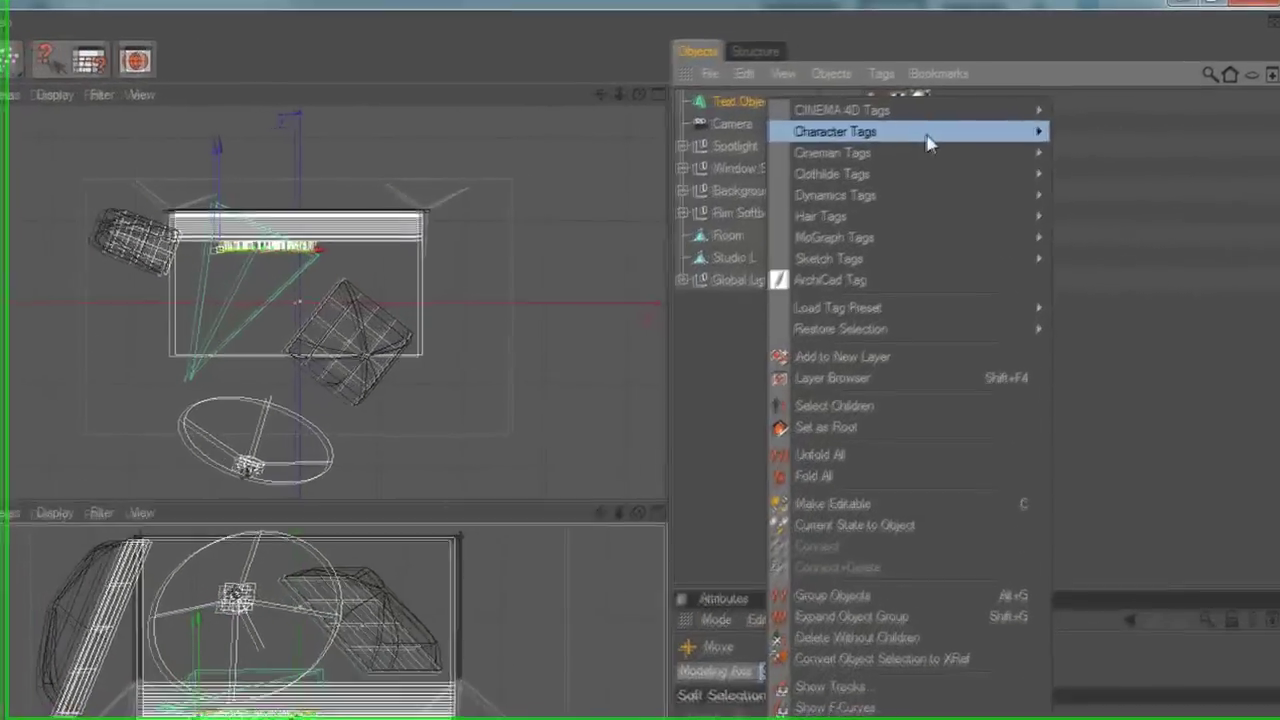
pyautogui.moveTo(1064, 99)
pyautogui.moveTo(926, 248)
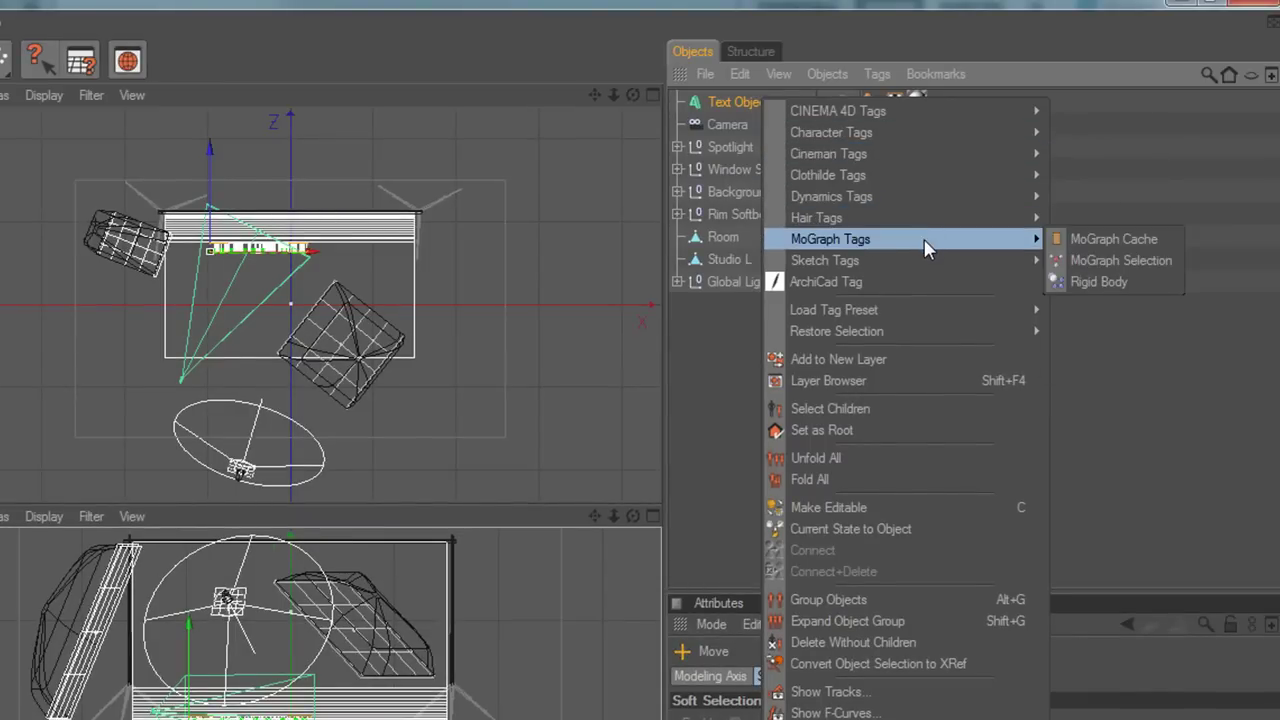
pyautogui.click(1111, 288)
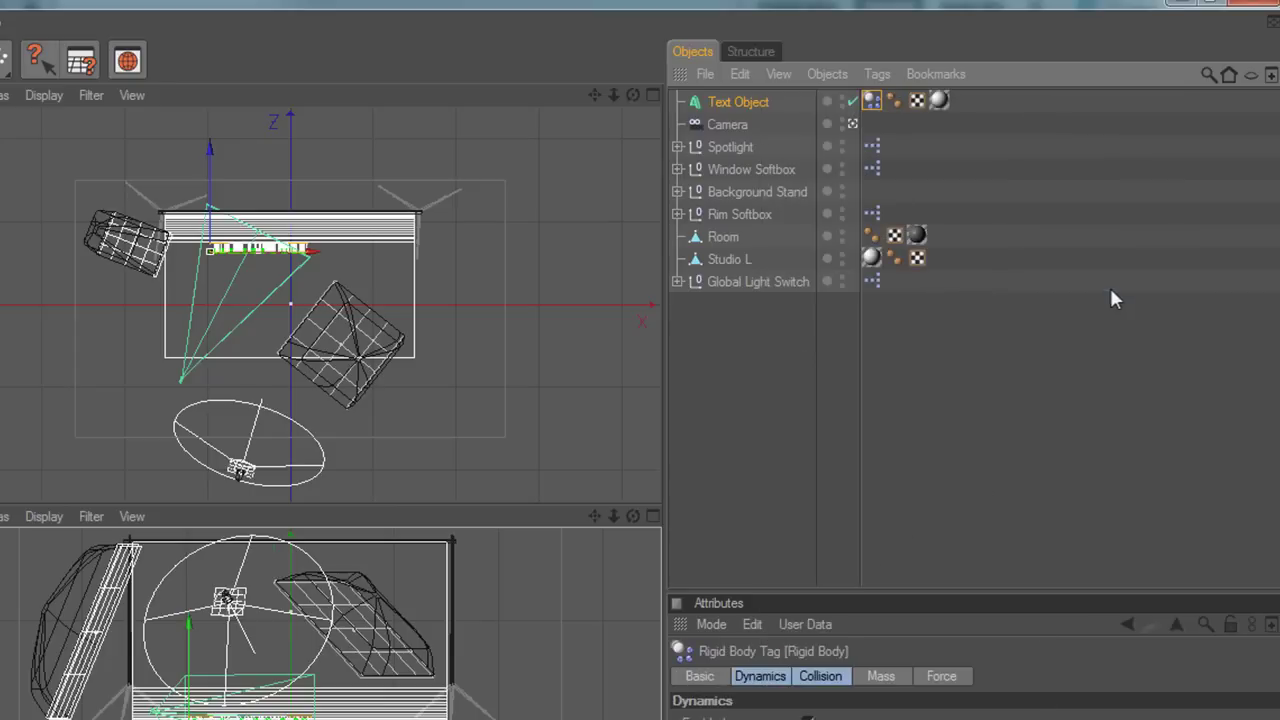
pyautogui.rightClick(753, 105)
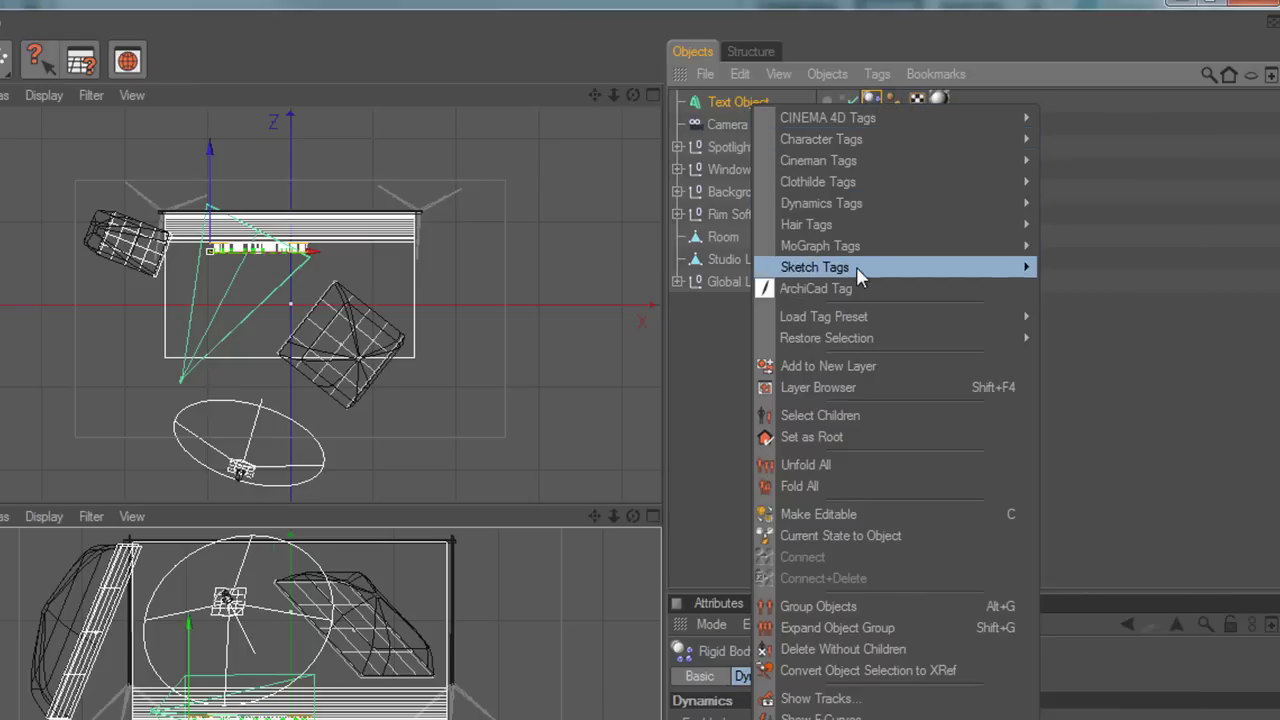
pyautogui.moveTo(862, 250)
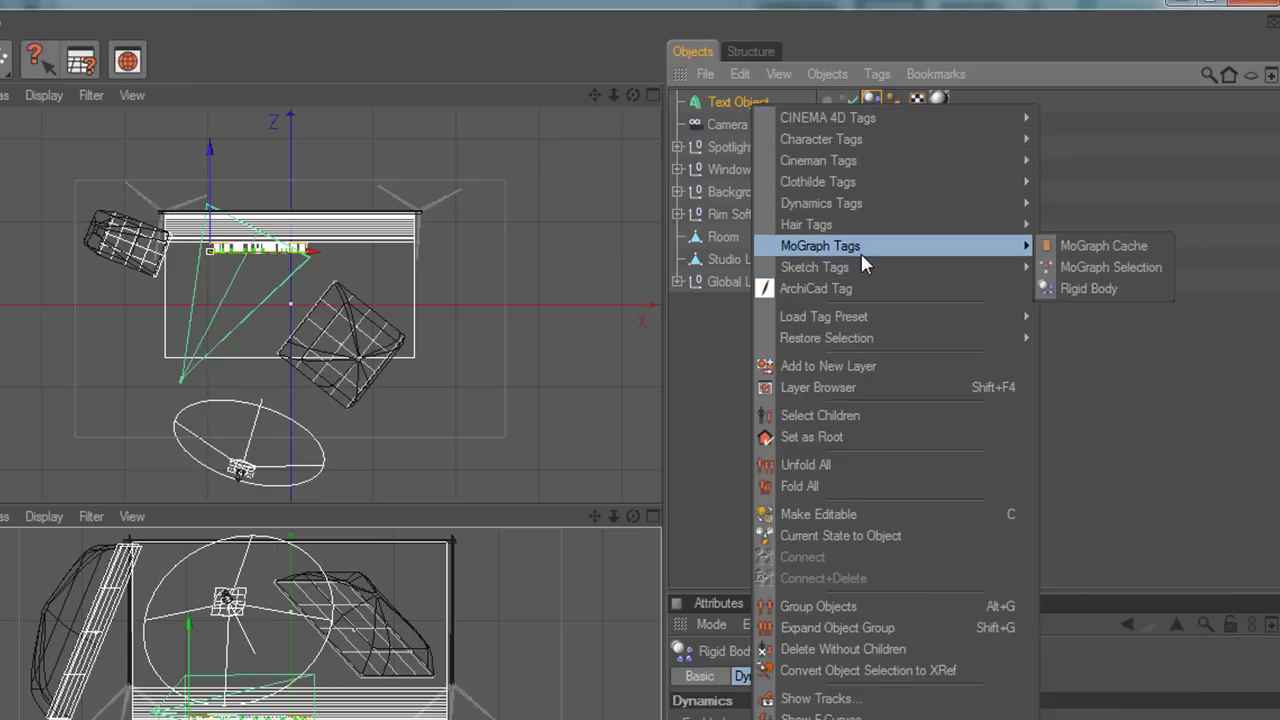
pyautogui.click(1202, 361)
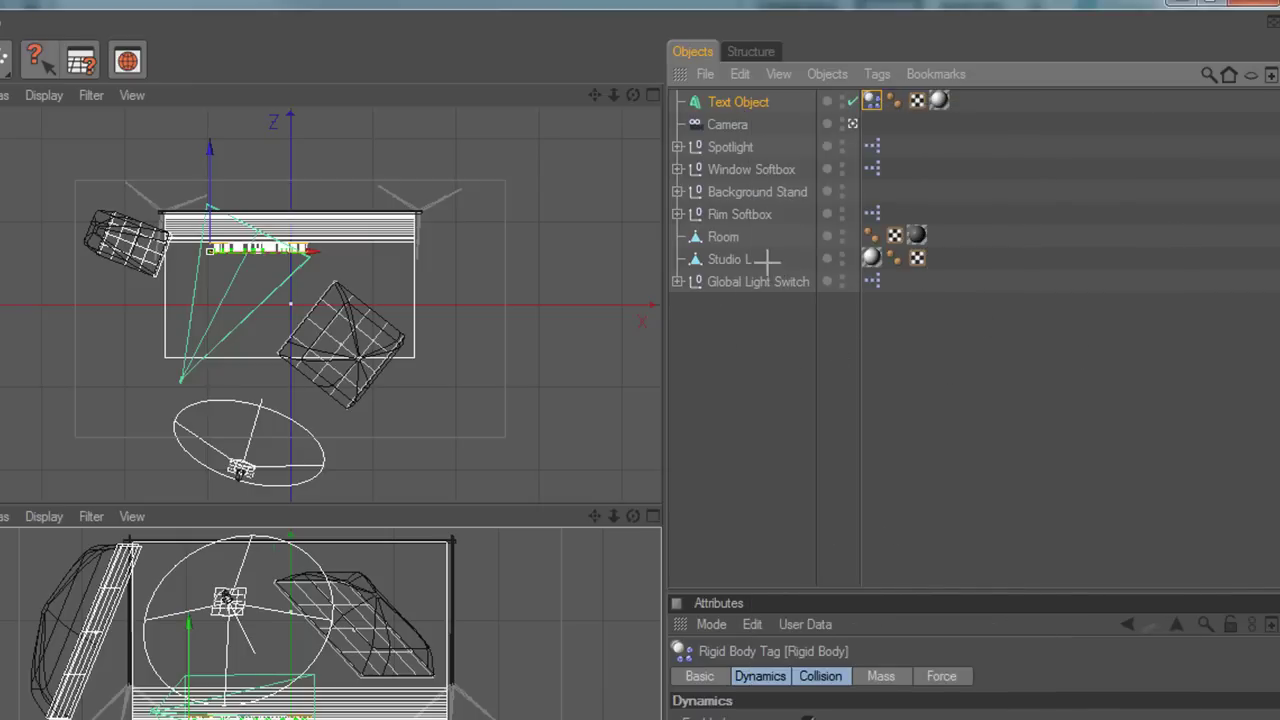
# Step: Add a MoGraph Rigid Body tag to the Studio L backdrop object
pyautogui.click(739, 258)
pyautogui.click(747, 243)
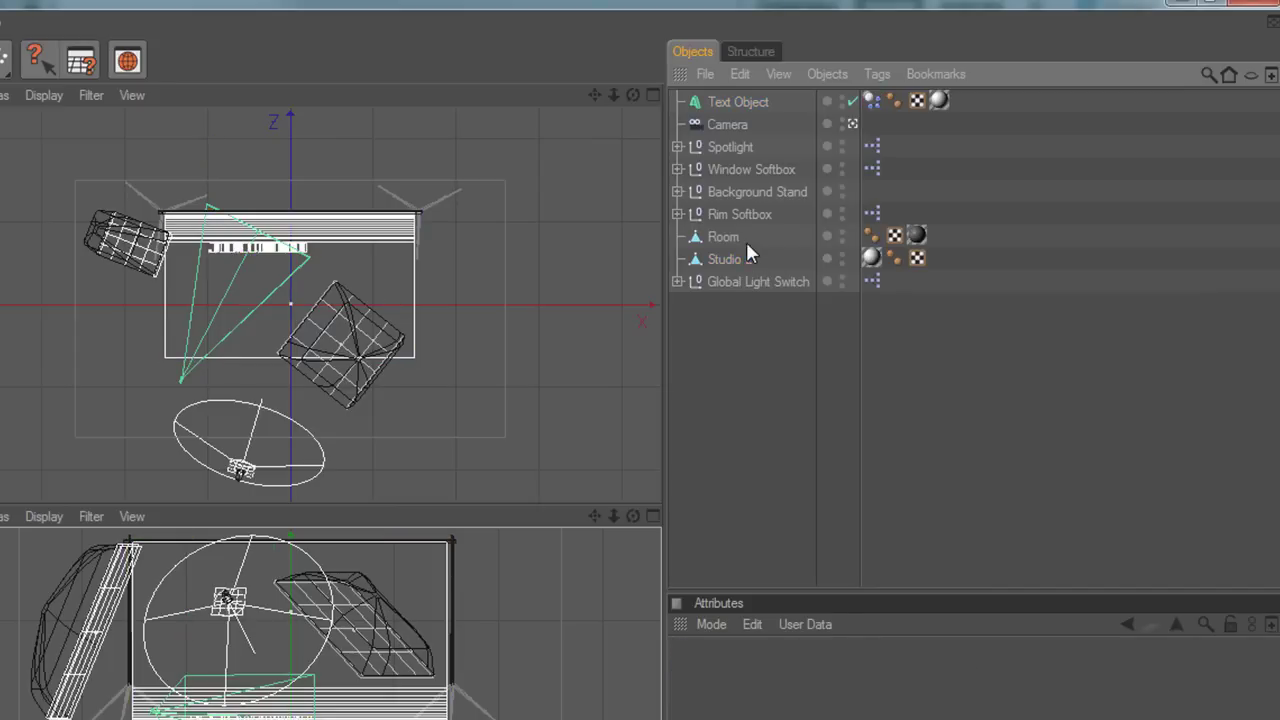
pyautogui.click(744, 260)
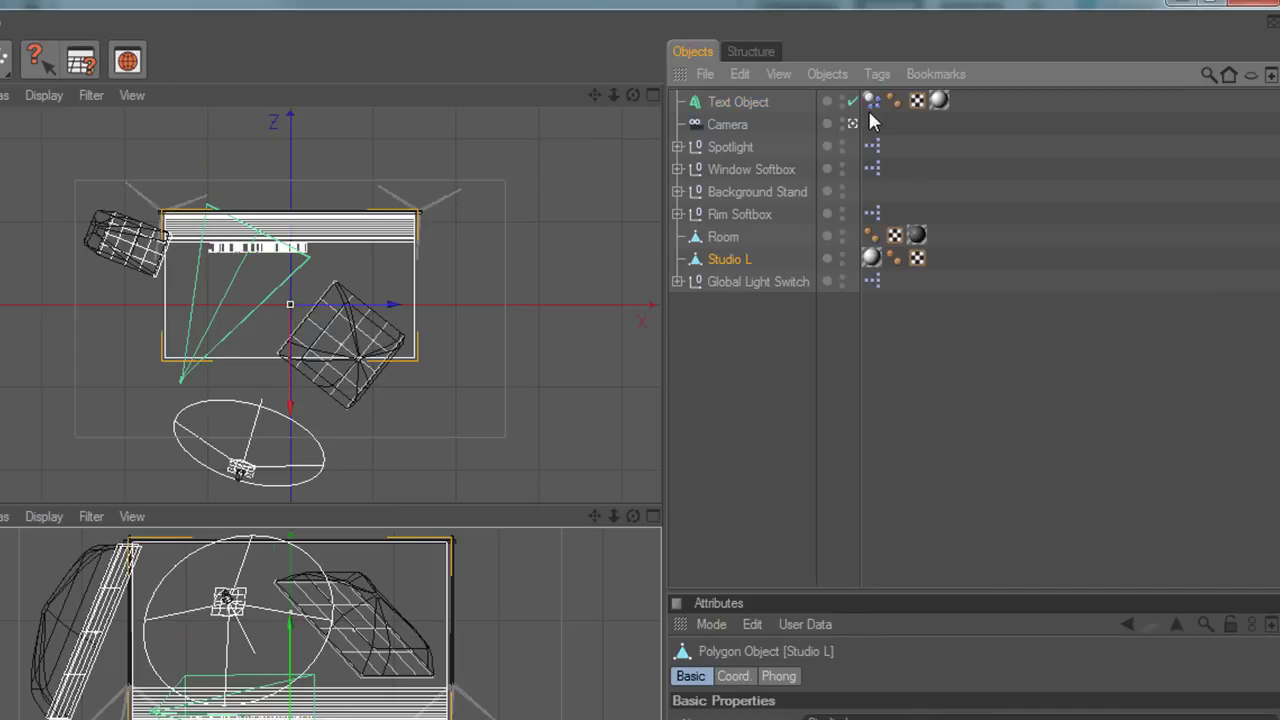
pyautogui.rightClick(714, 262)
pyautogui.moveTo(837, 401)
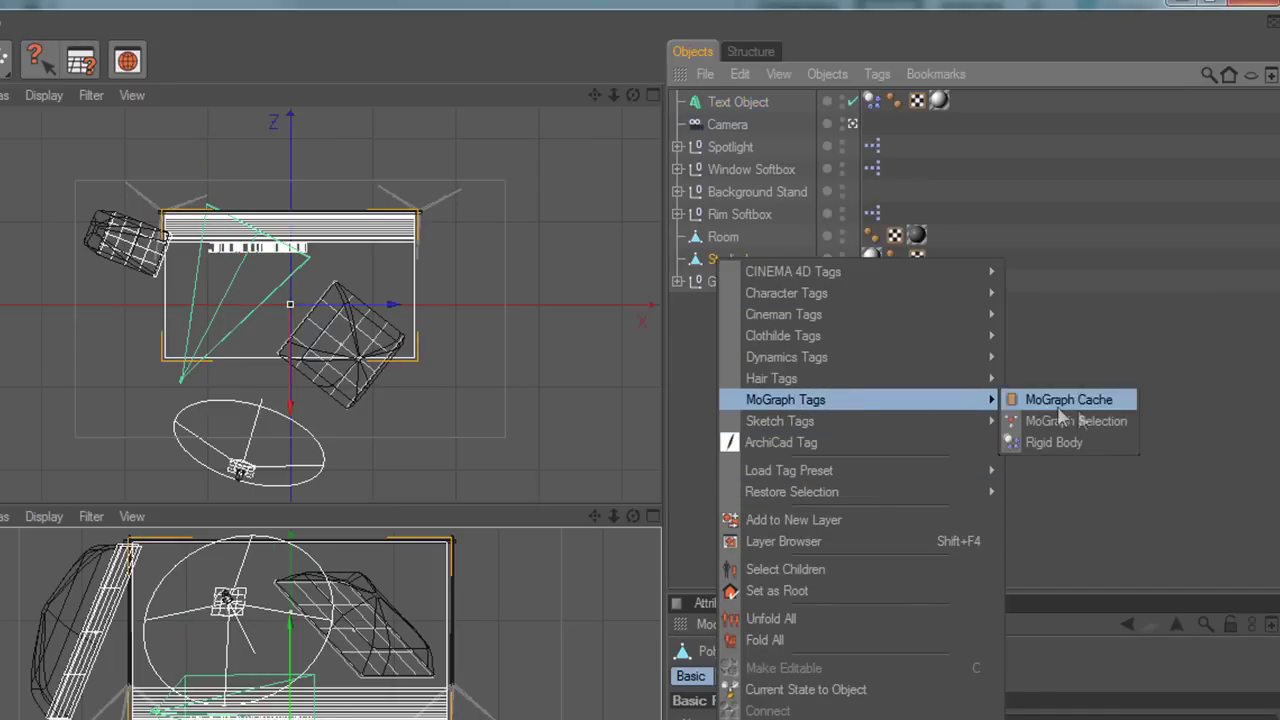
pyautogui.click(1058, 442)
# Step: Add a MoGraph Rigid Body tag to the Room object
pyautogui.rightClick(741, 236)
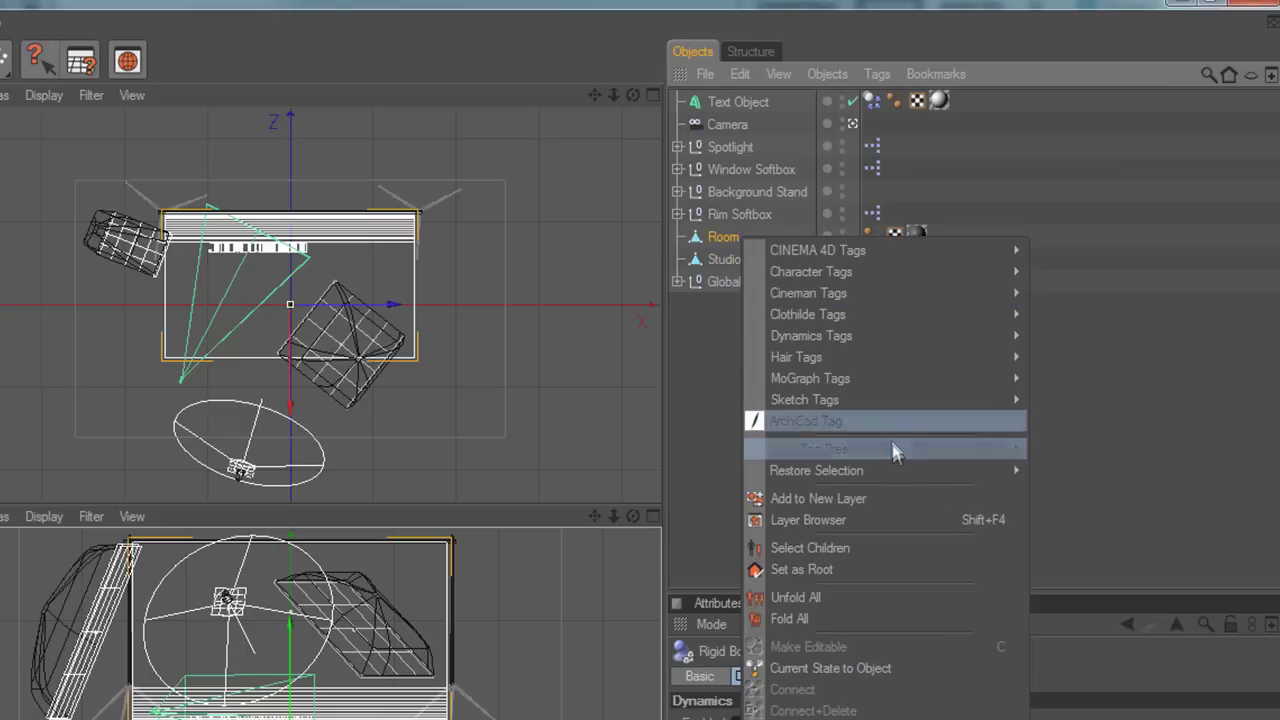
pyautogui.moveTo(910, 381)
pyautogui.click(1104, 418)
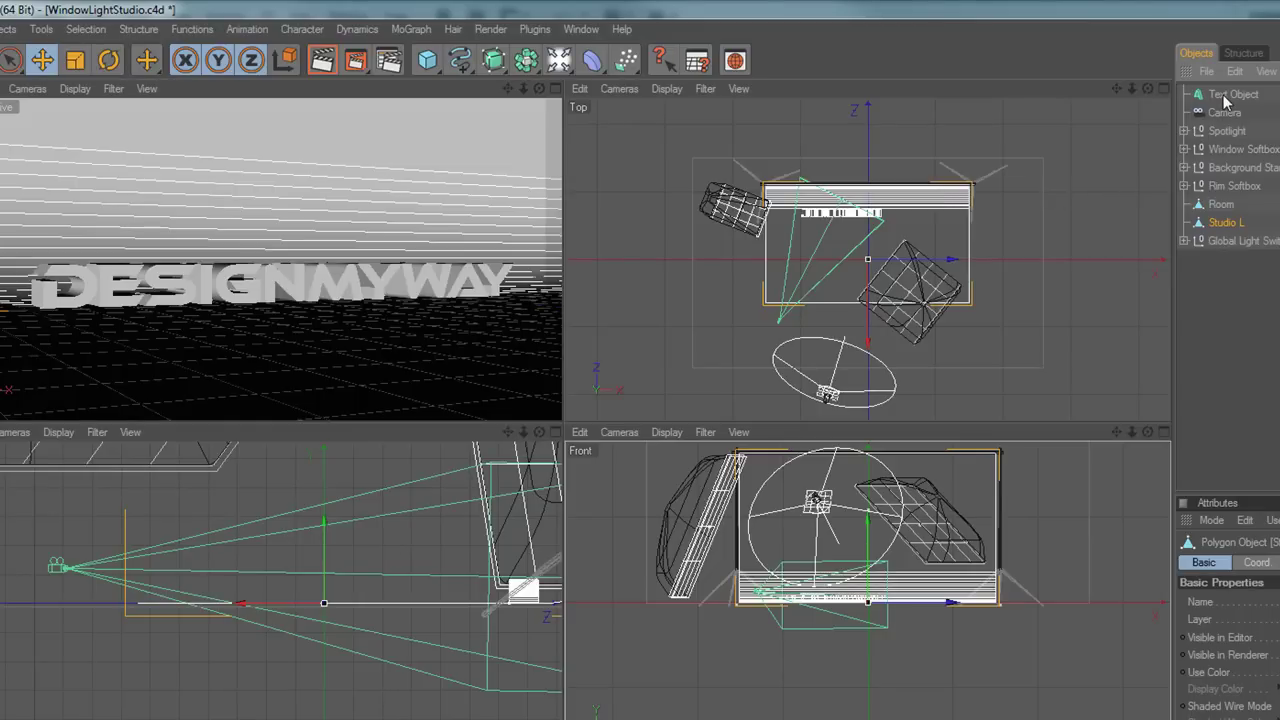
# Step: Raise the text object along the Y axis to about 226 m, well above the studio floor
pyautogui.click(1230, 95)
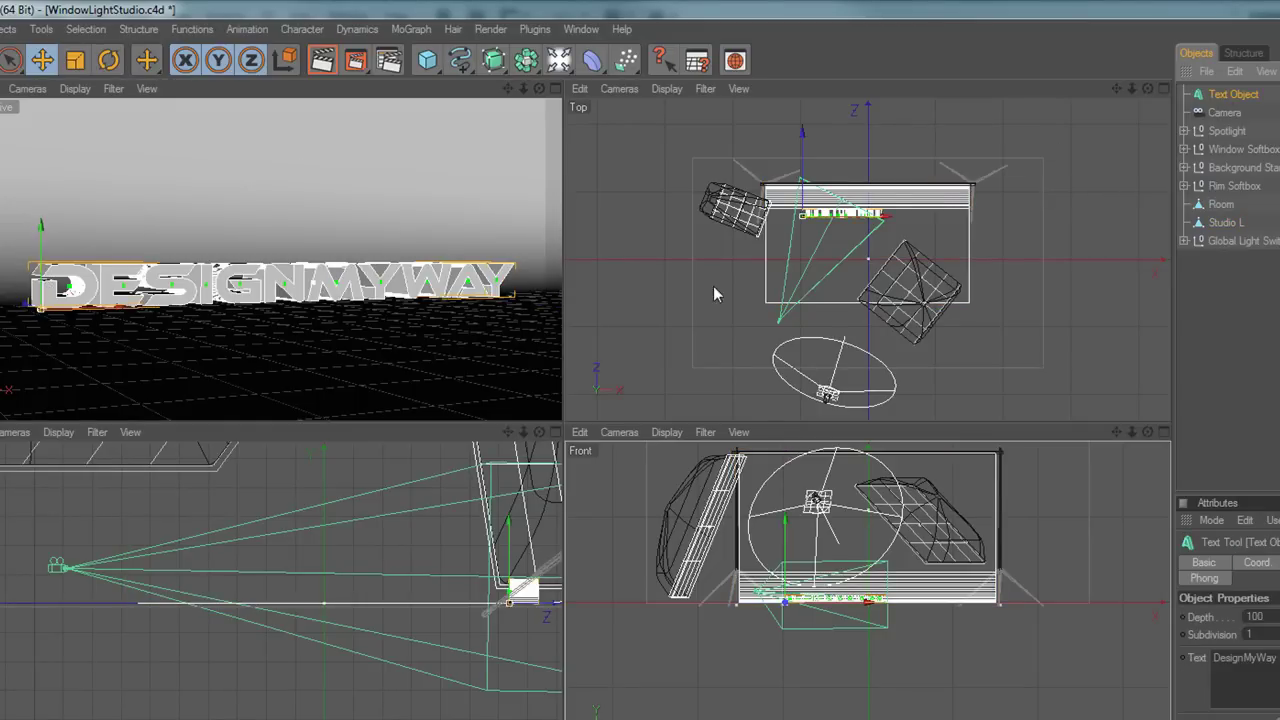
pyautogui.click(808, 156)
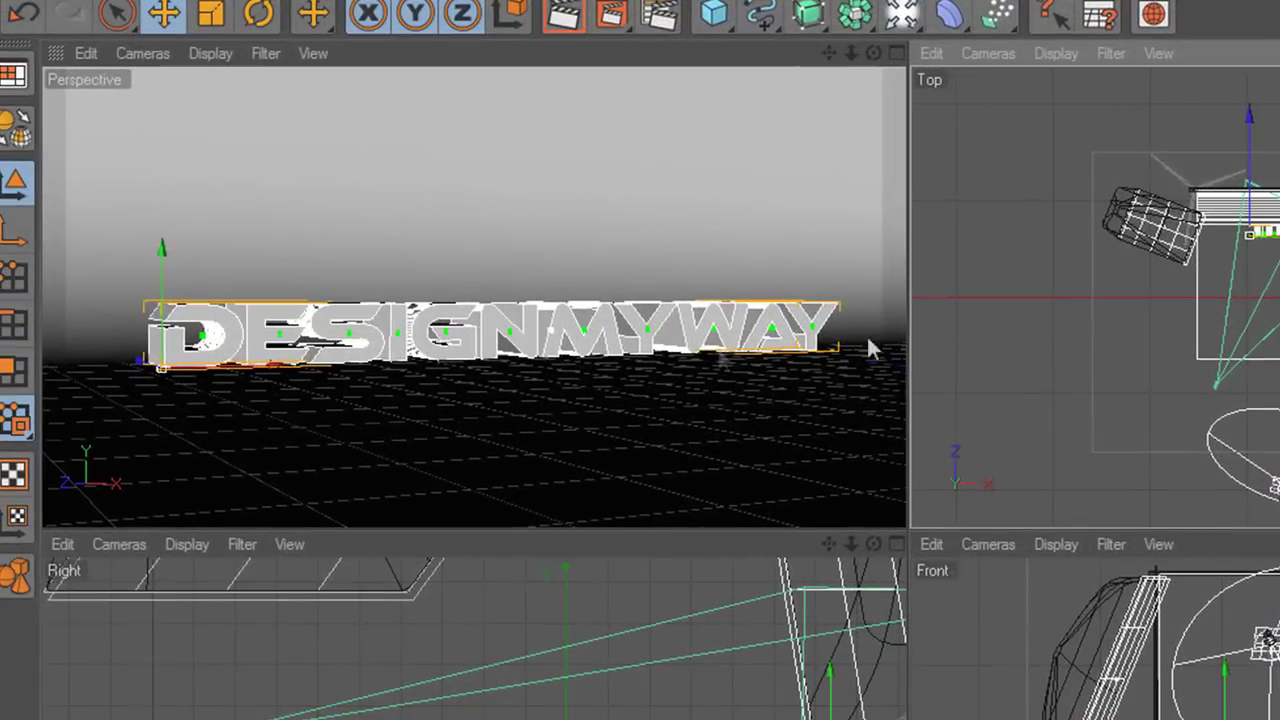
pyautogui.moveTo(166, 251); pyautogui.dragTo(162, 85)
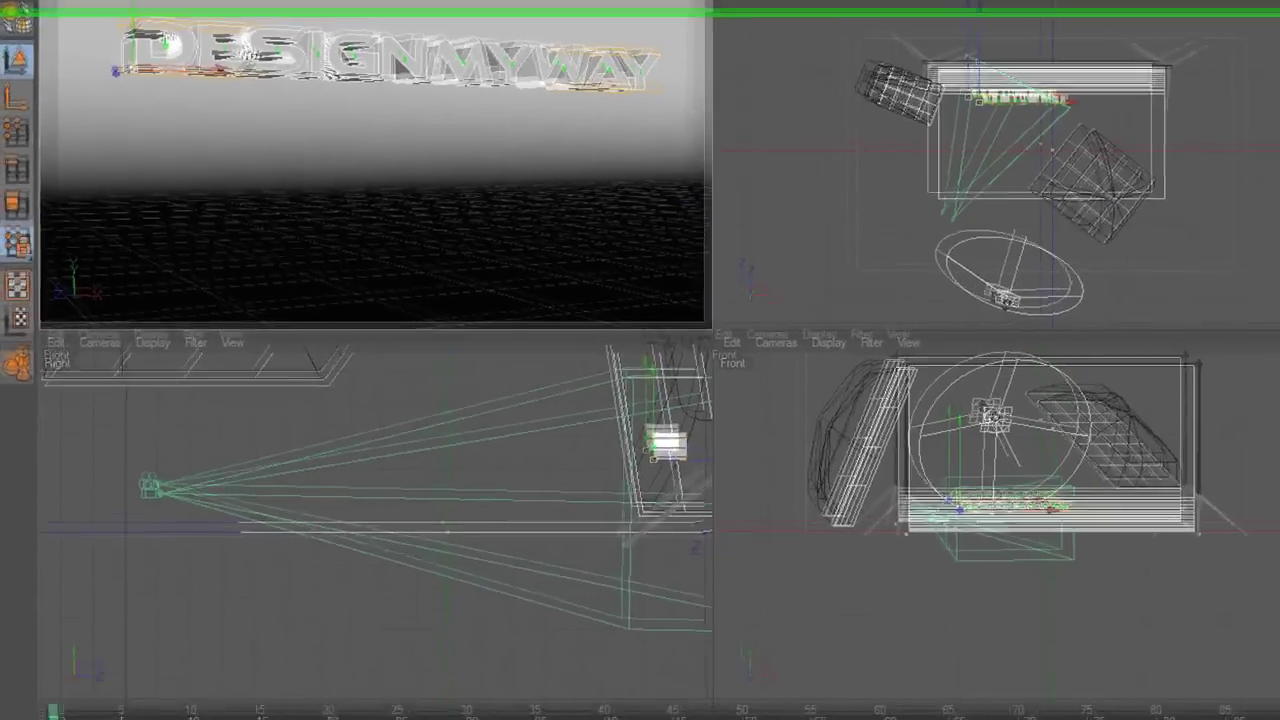
# Step: Play the dynamics simulation so the letters drop onto the floor, and stop it at frame 22
pyautogui.click(1072, 701)
pyautogui.click(1073, 702)
pyautogui.click(1073, 702)
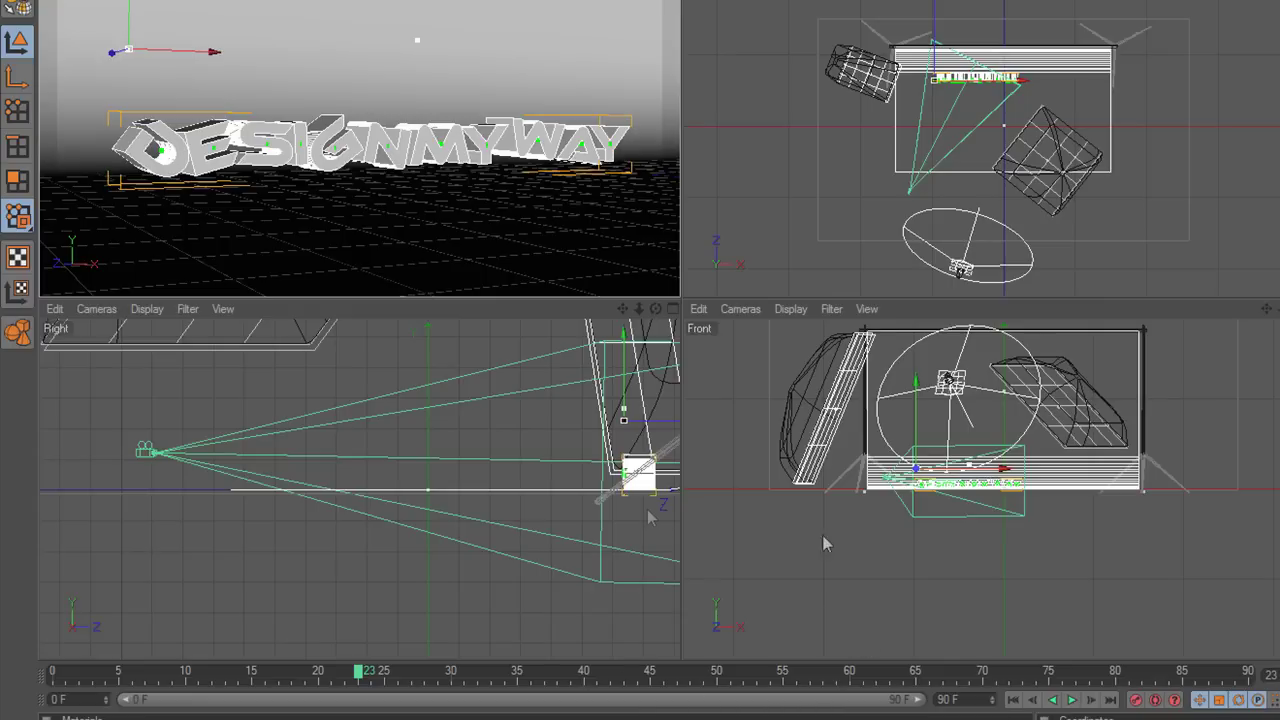
pyautogui.click(1071, 700)
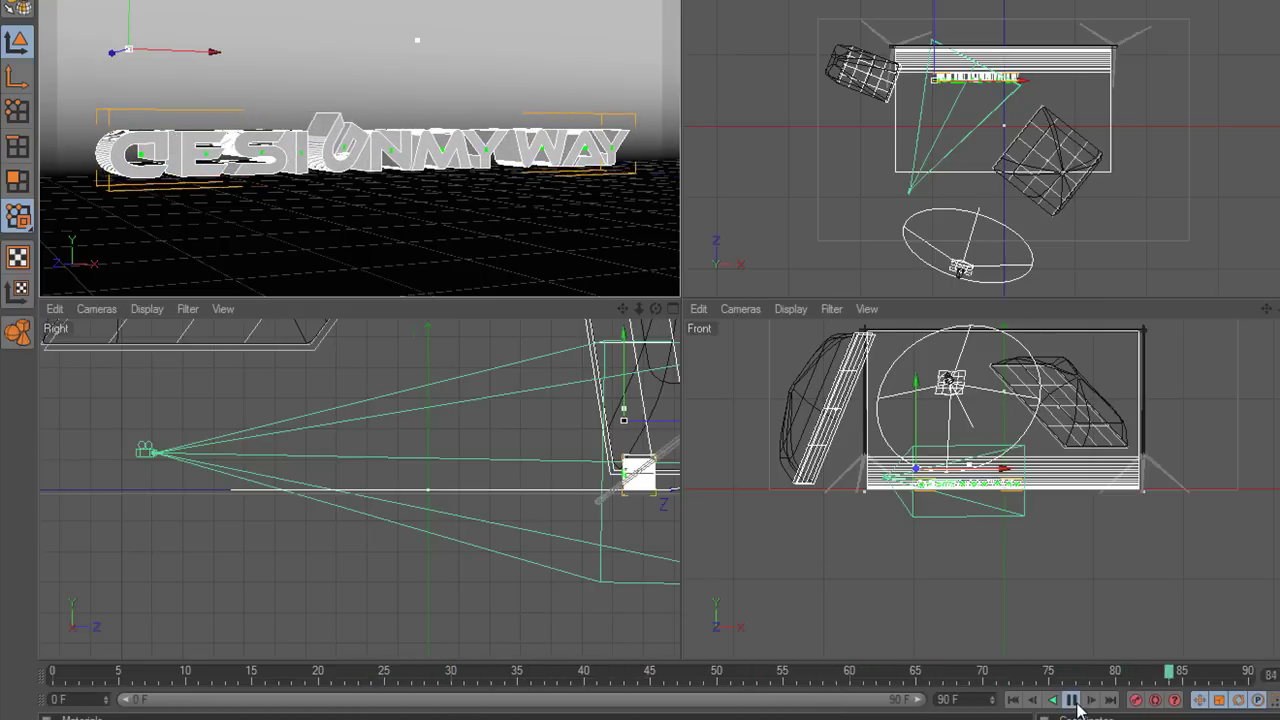
pyautogui.click(1072, 700)
pyautogui.click(1076, 702)
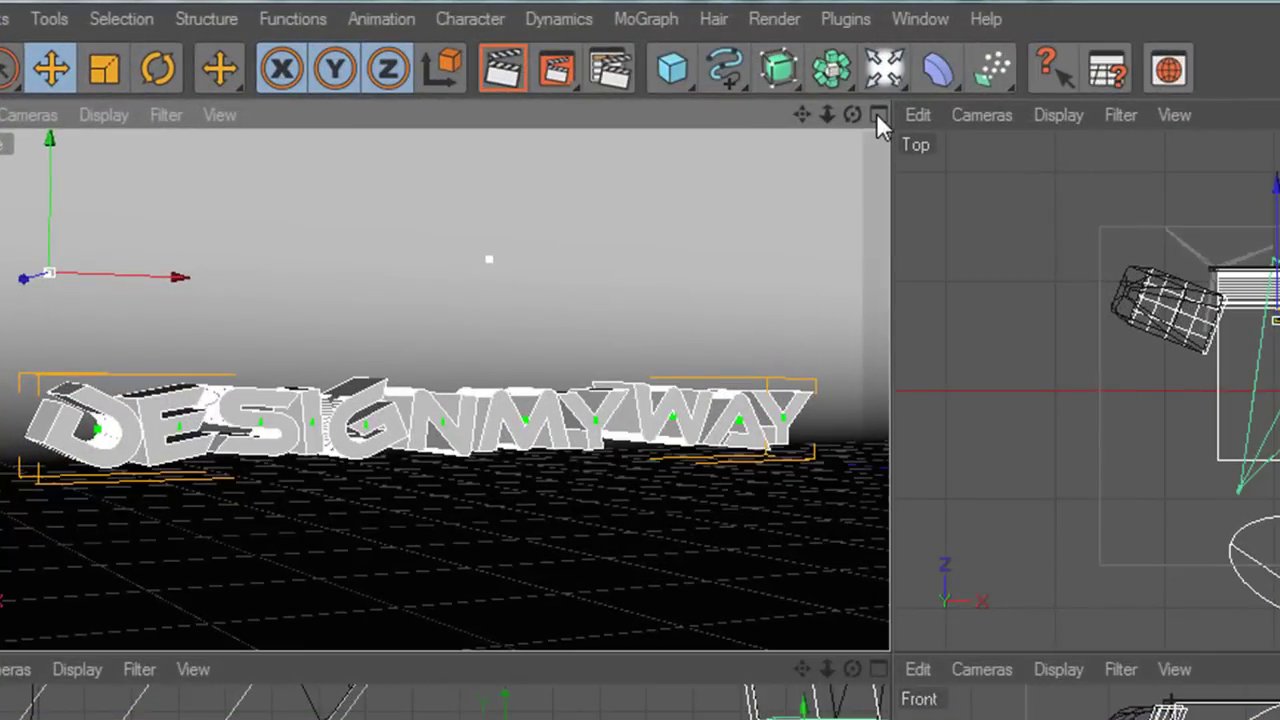
# Step: Pull the camera back slightly from the fallen text and maximize the perspective view
pyautogui.click(876, 112)
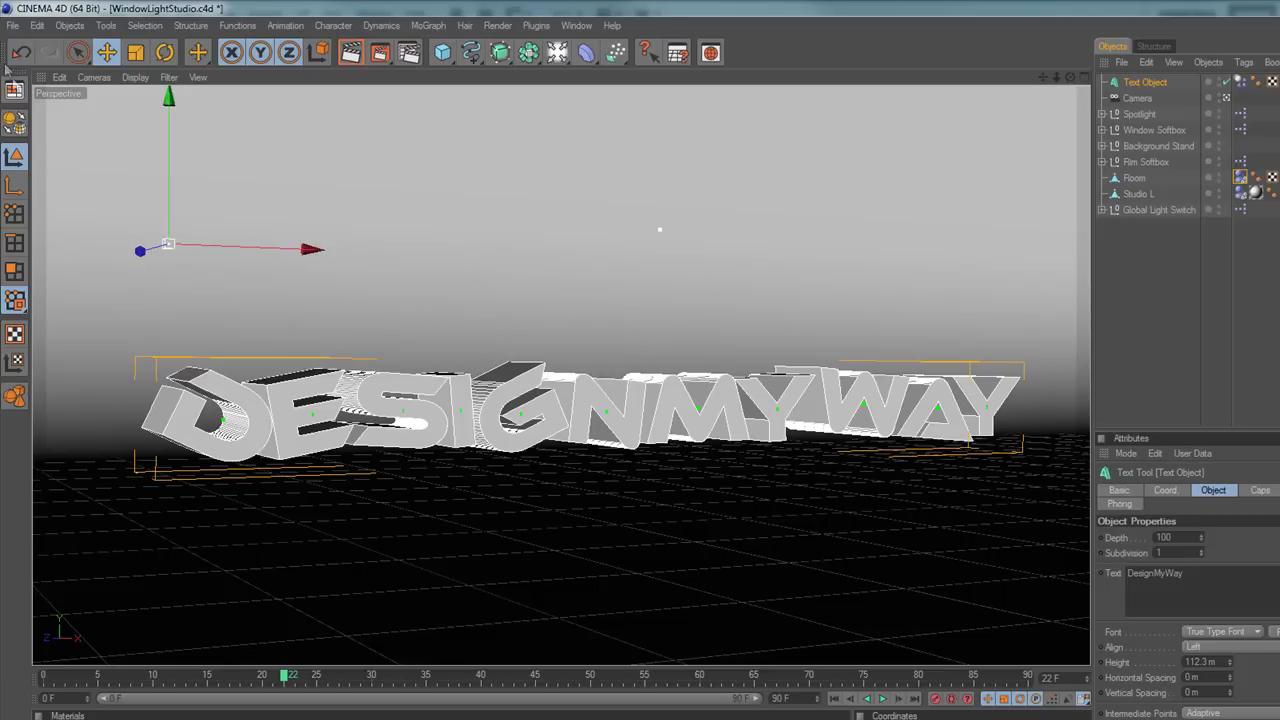
pyautogui.click(1083, 76)
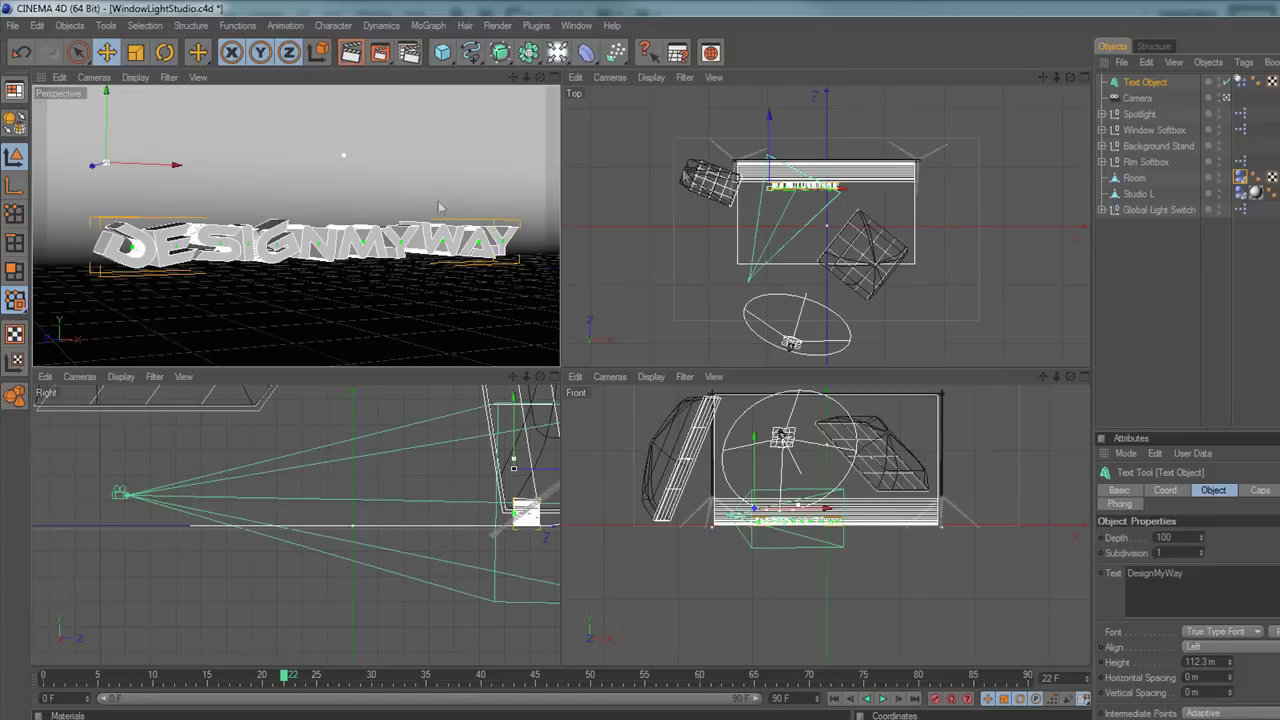
pyautogui.scroll(-4, 413, 218)
pyautogui.scroll(-1, 413, 218)
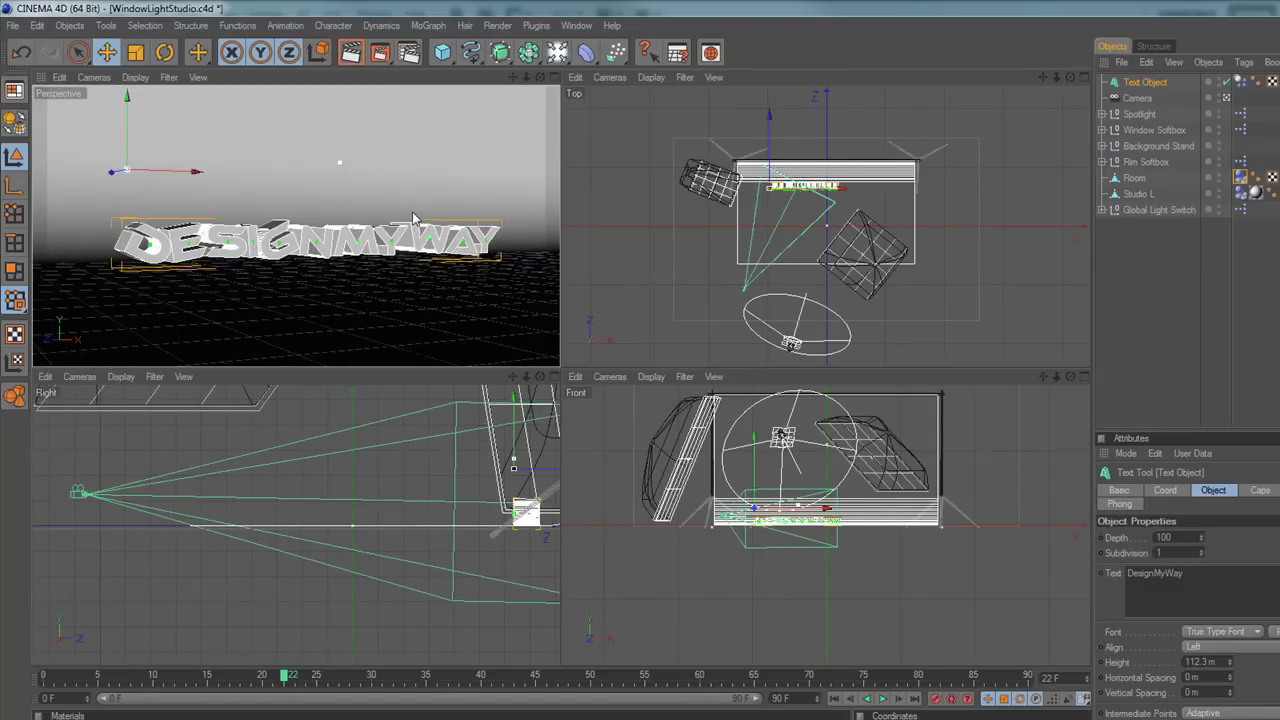
pyautogui.click(553, 77)
pyautogui.scroll(-1, 584, 188)
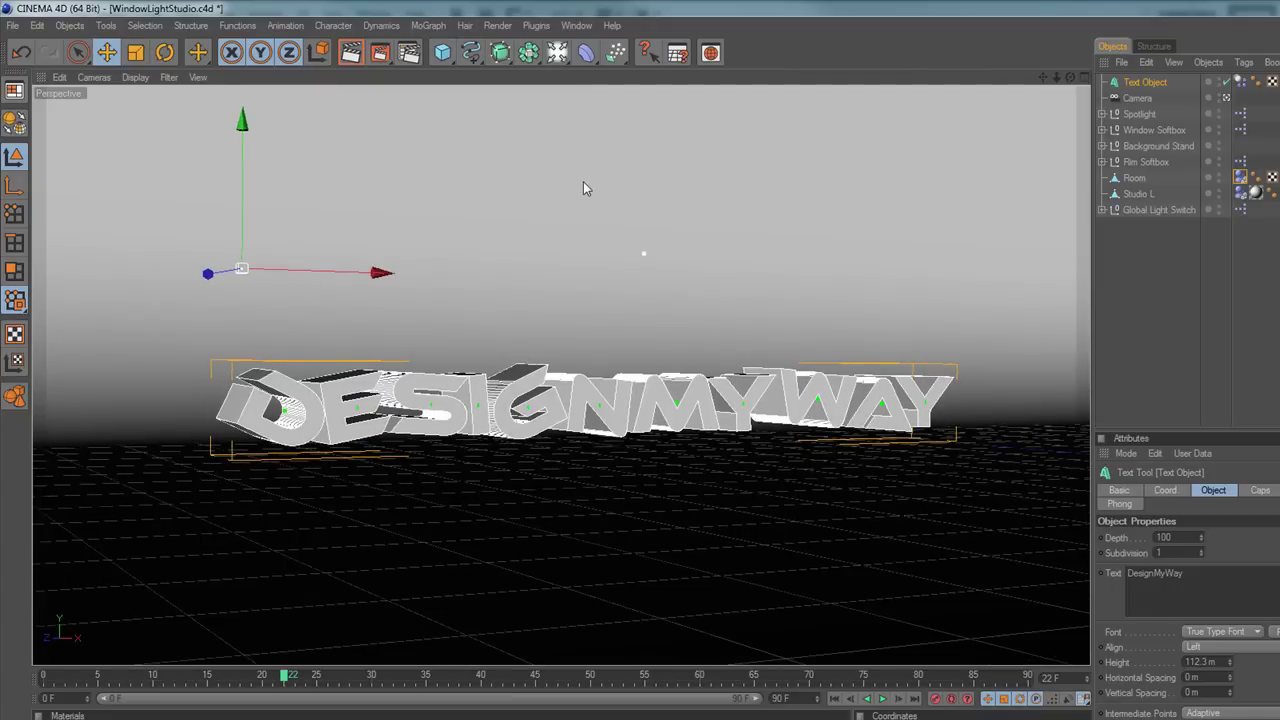
pyautogui.scroll(-1, 584, 184)
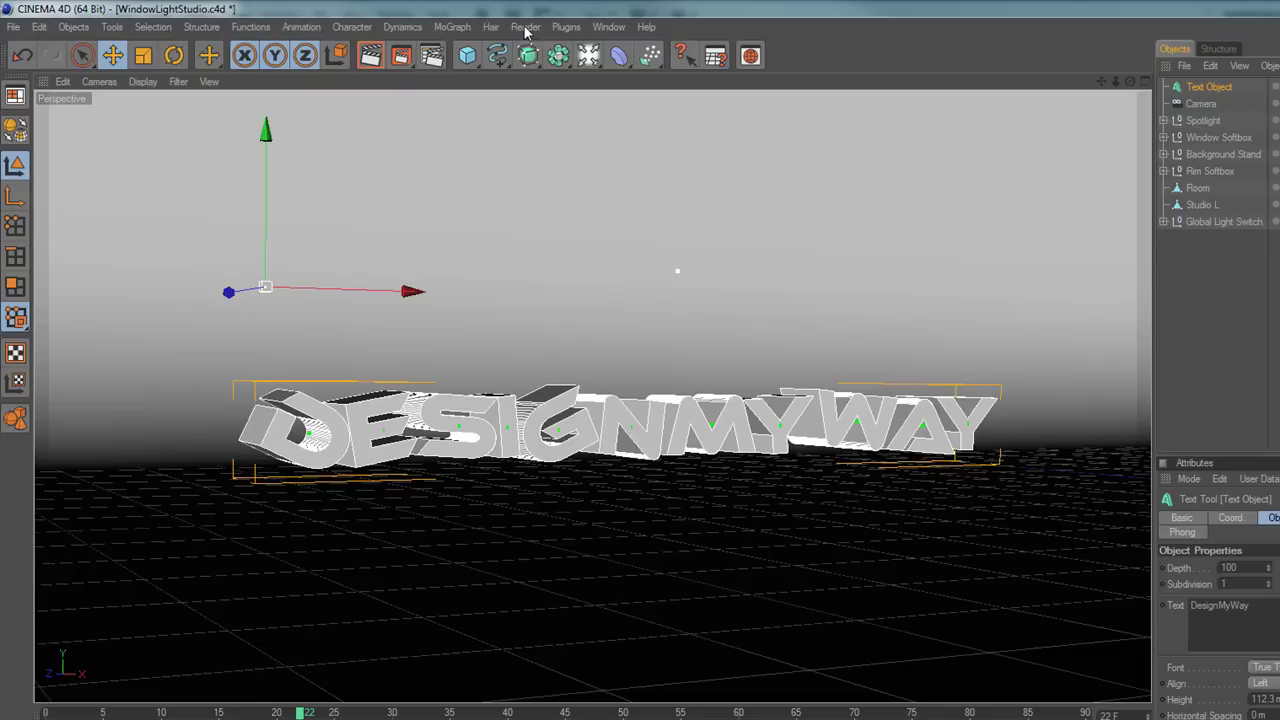
pyautogui.click(434, 57)
pyautogui.moveTo(423, 17); pyautogui.dragTo(657, 182)
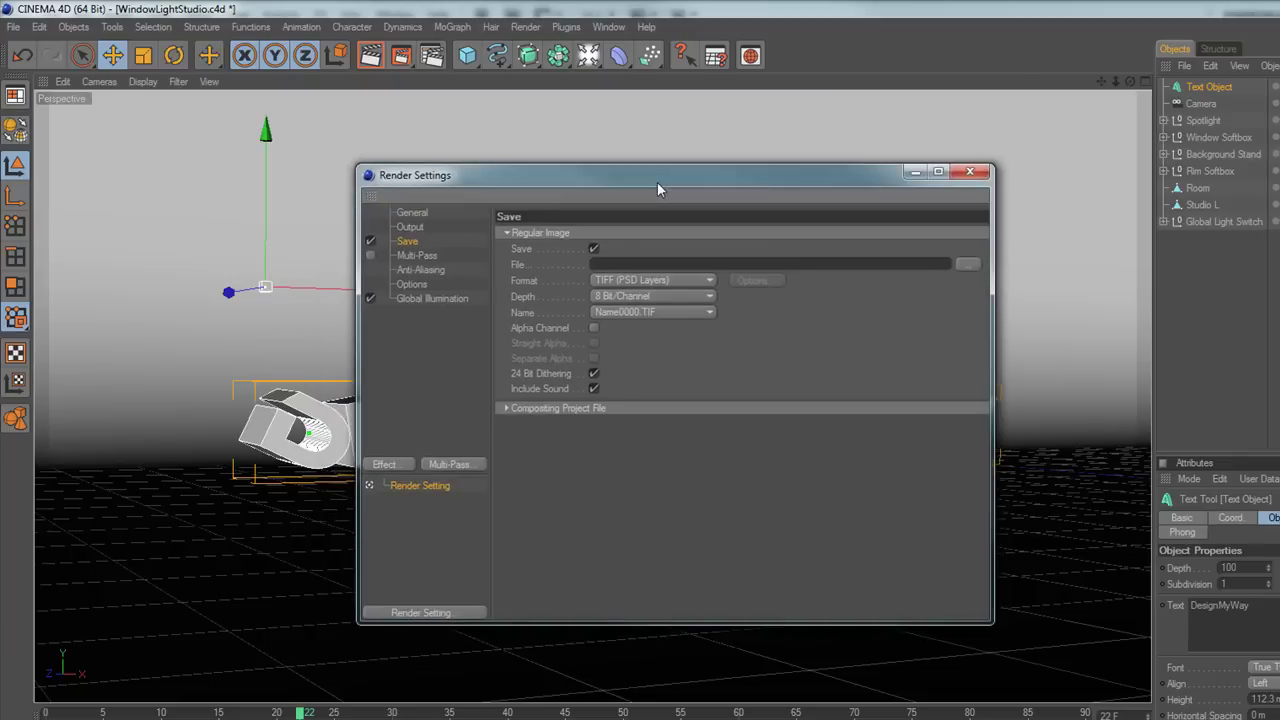
pyautogui.click(969, 172)
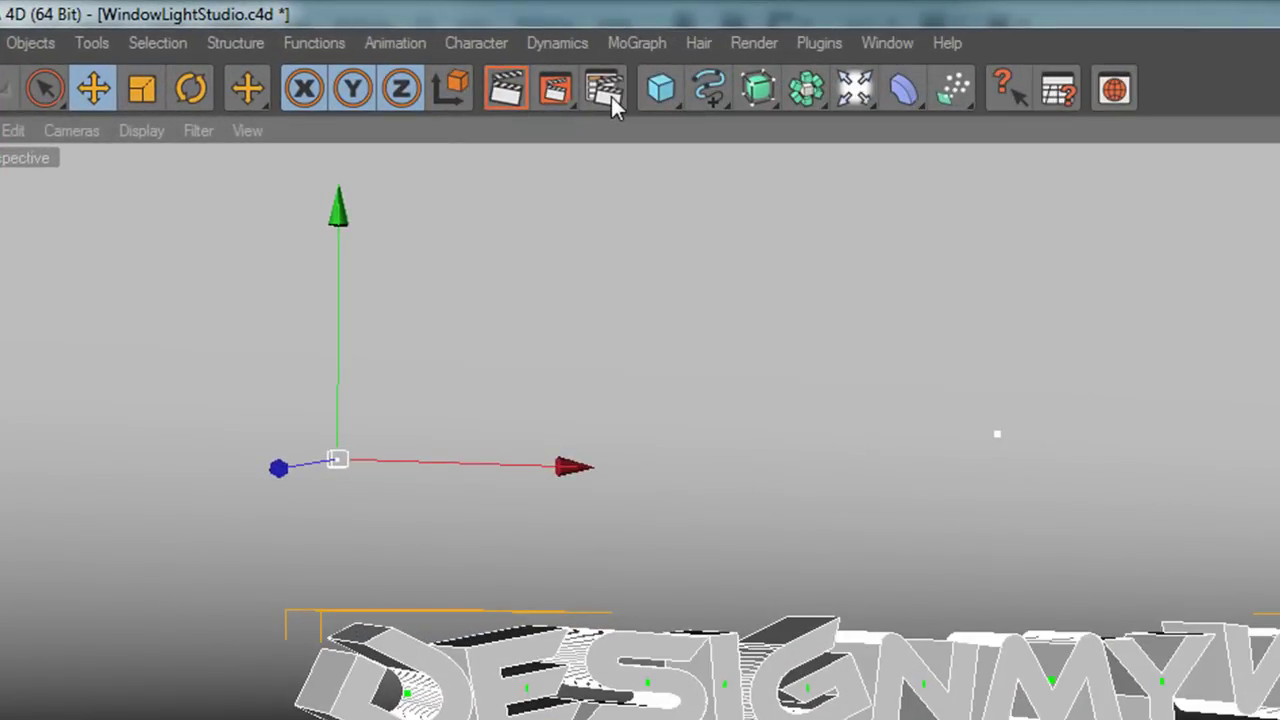
# Step: Set the render output size to the 1920 x 1200 screen preset in the render settings
pyautogui.click(607, 92)
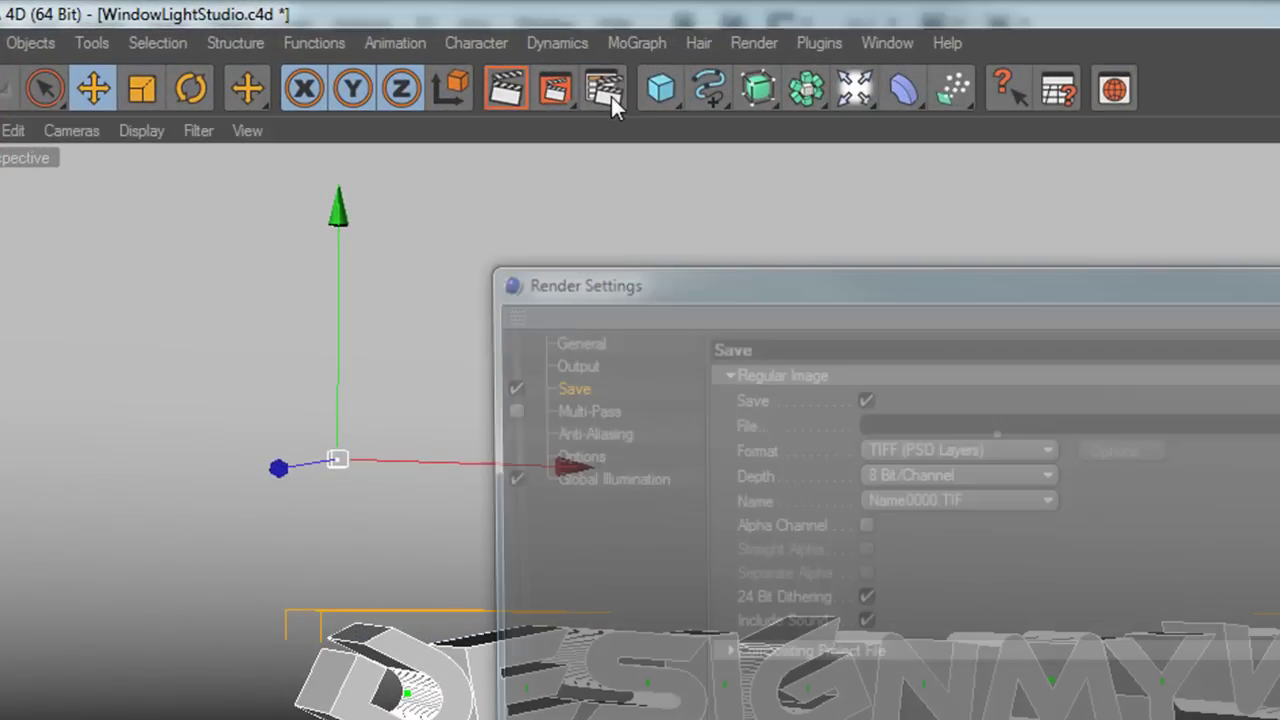
pyautogui.click(574, 341)
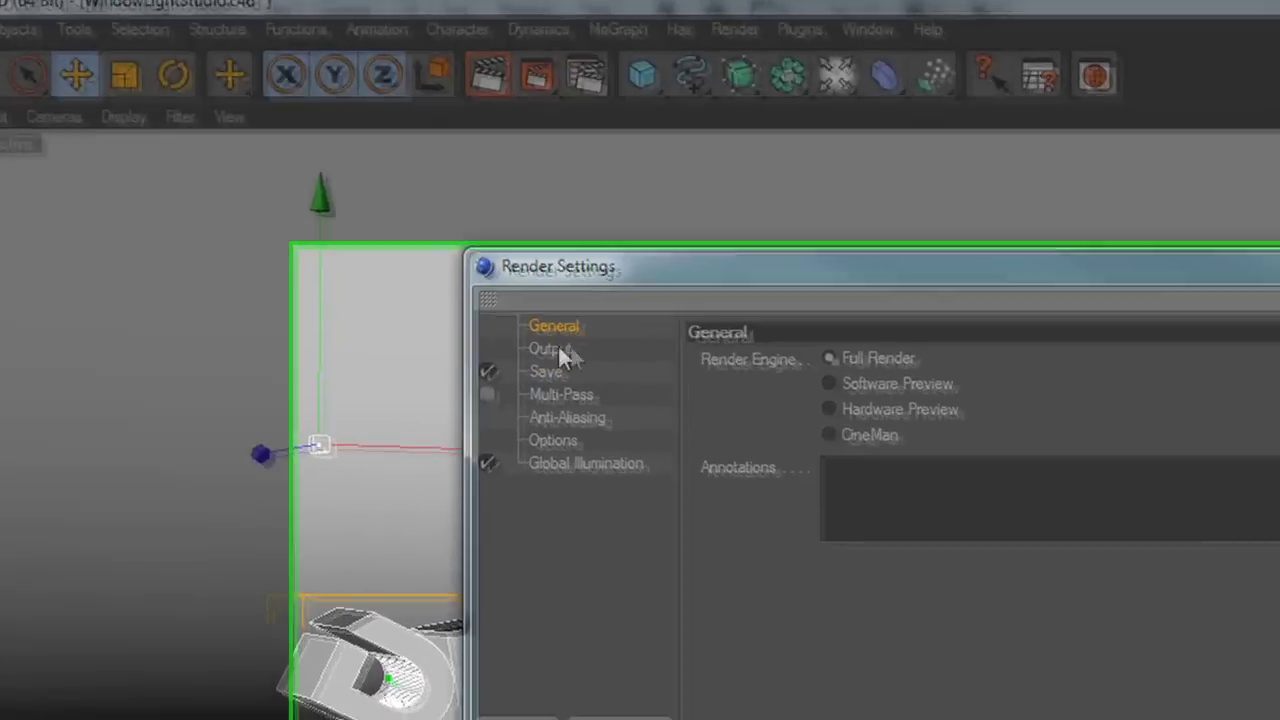
pyautogui.click(569, 363)
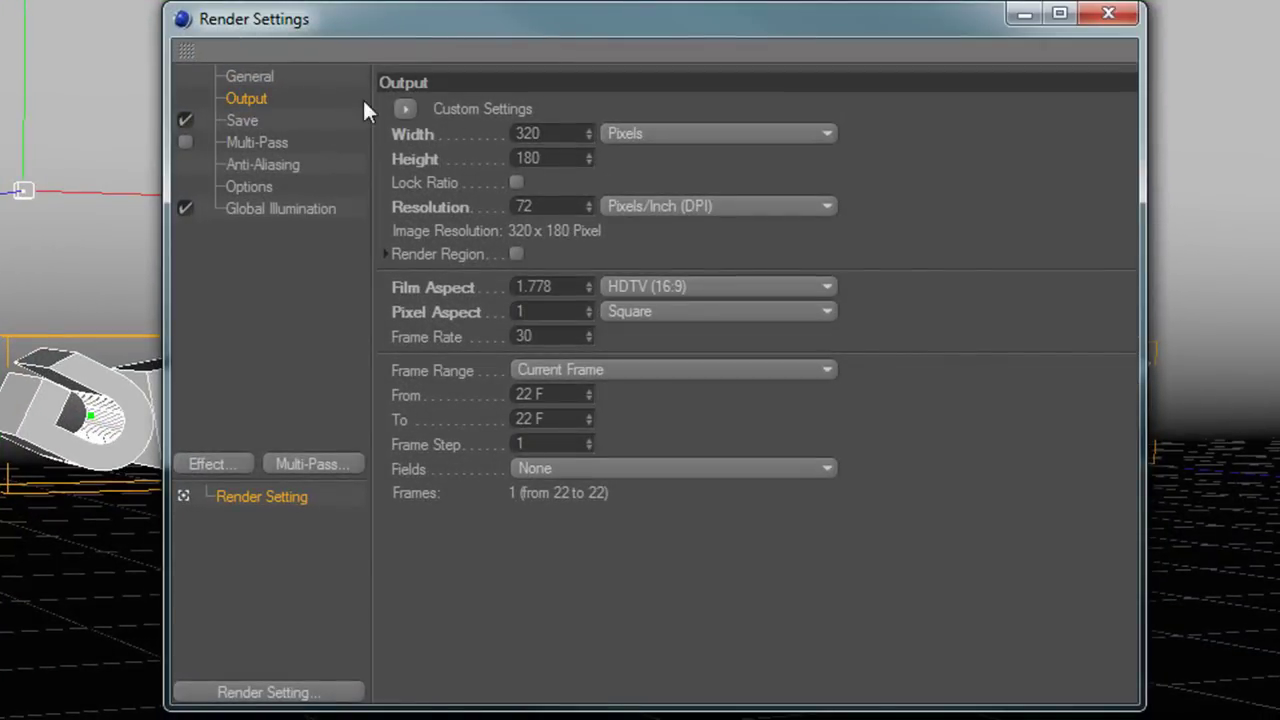
pyautogui.click(405, 109)
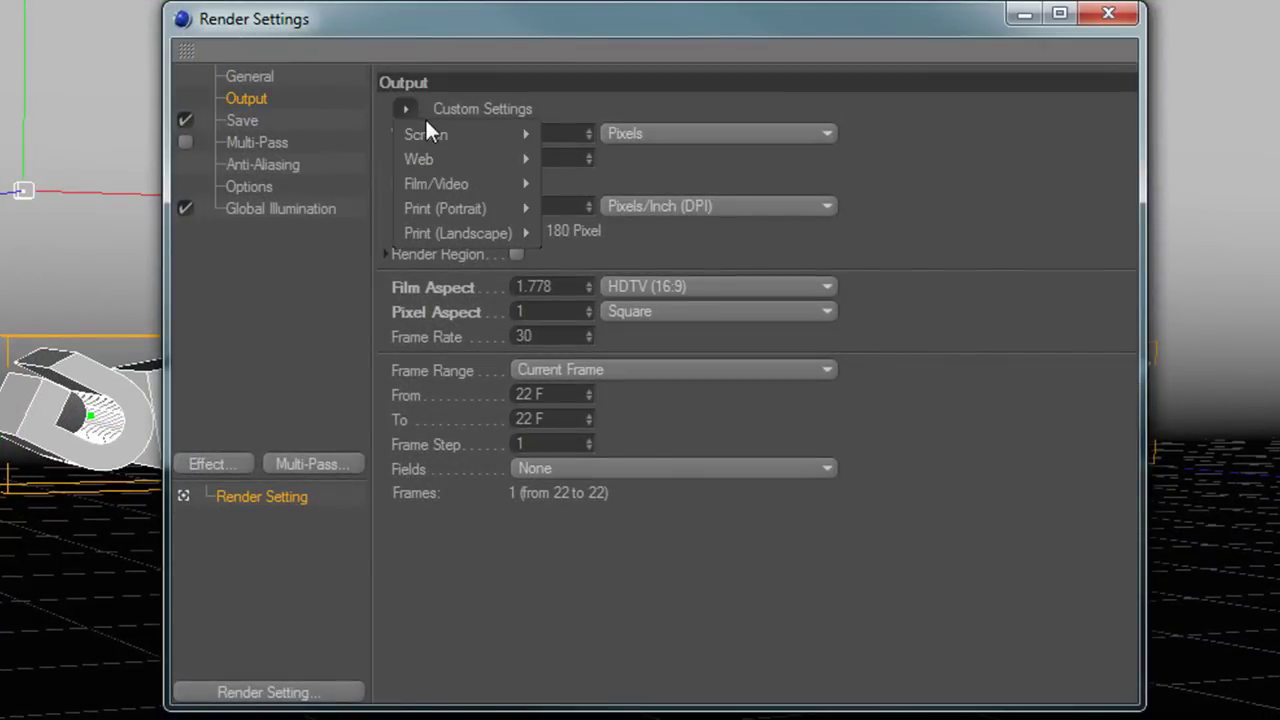
pyautogui.moveTo(427, 124)
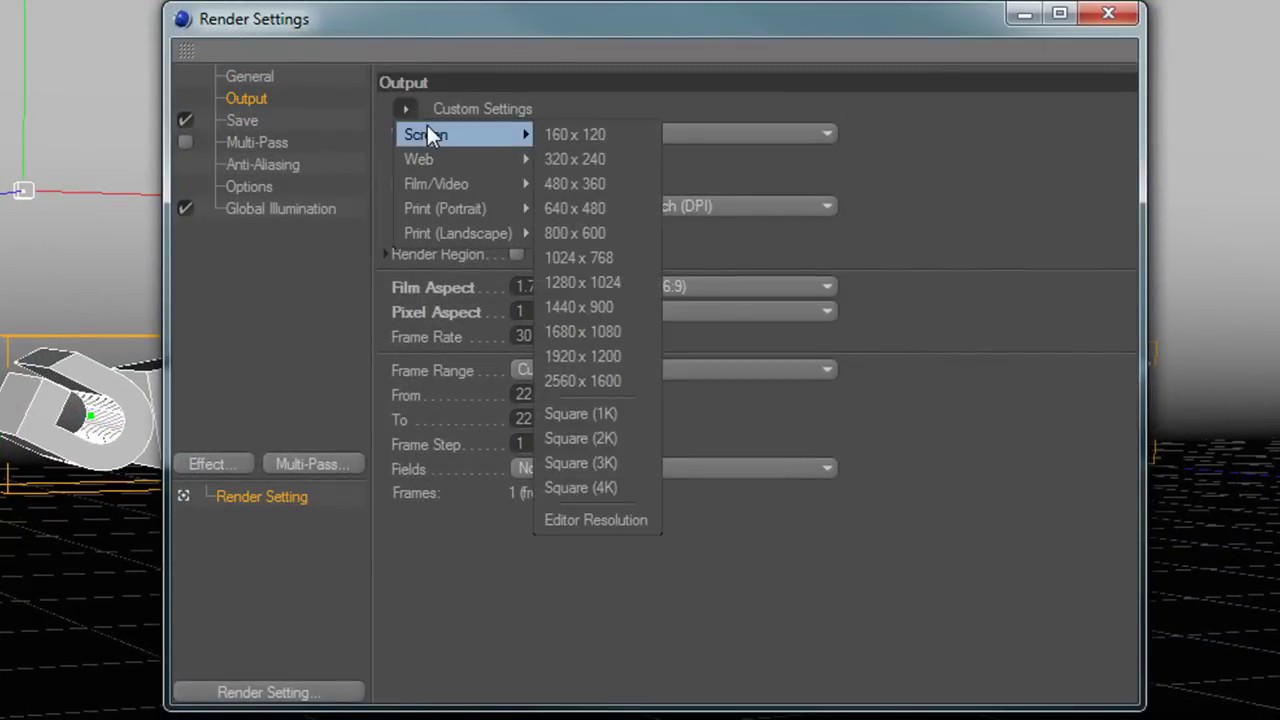
pyautogui.click(644, 356)
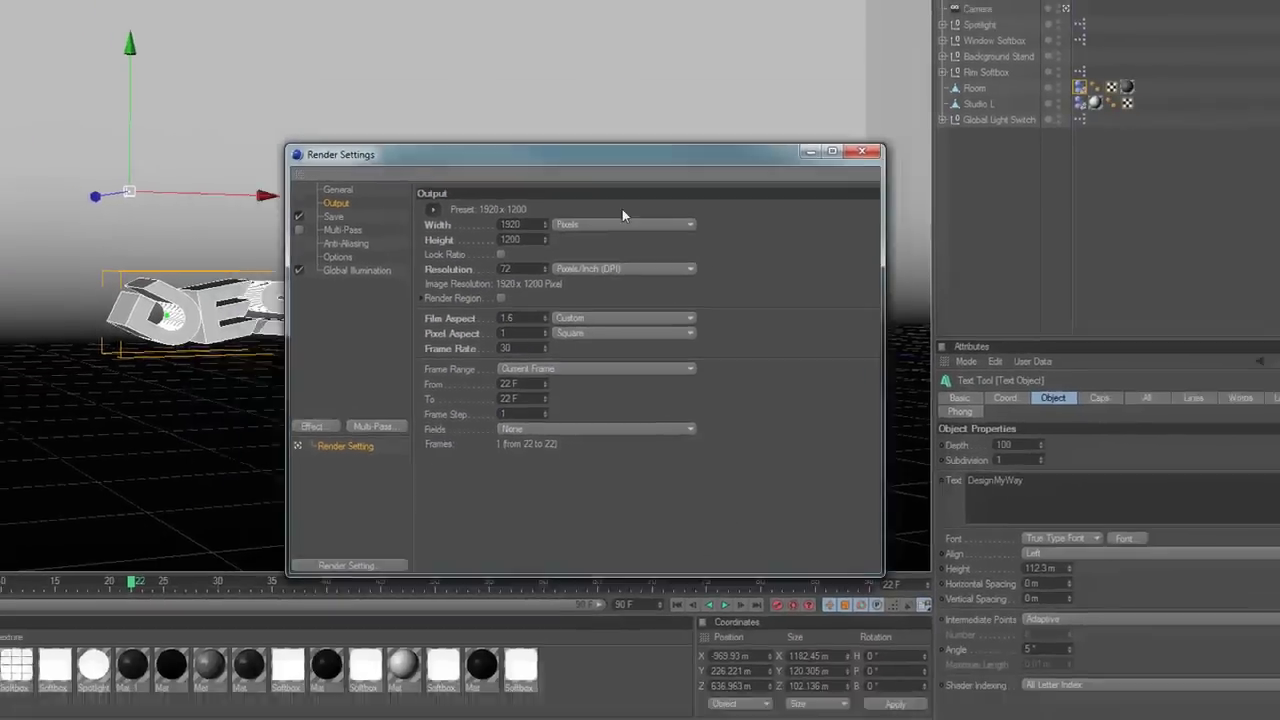
pyautogui.moveTo(580, 154); pyautogui.dragTo(826, 182)
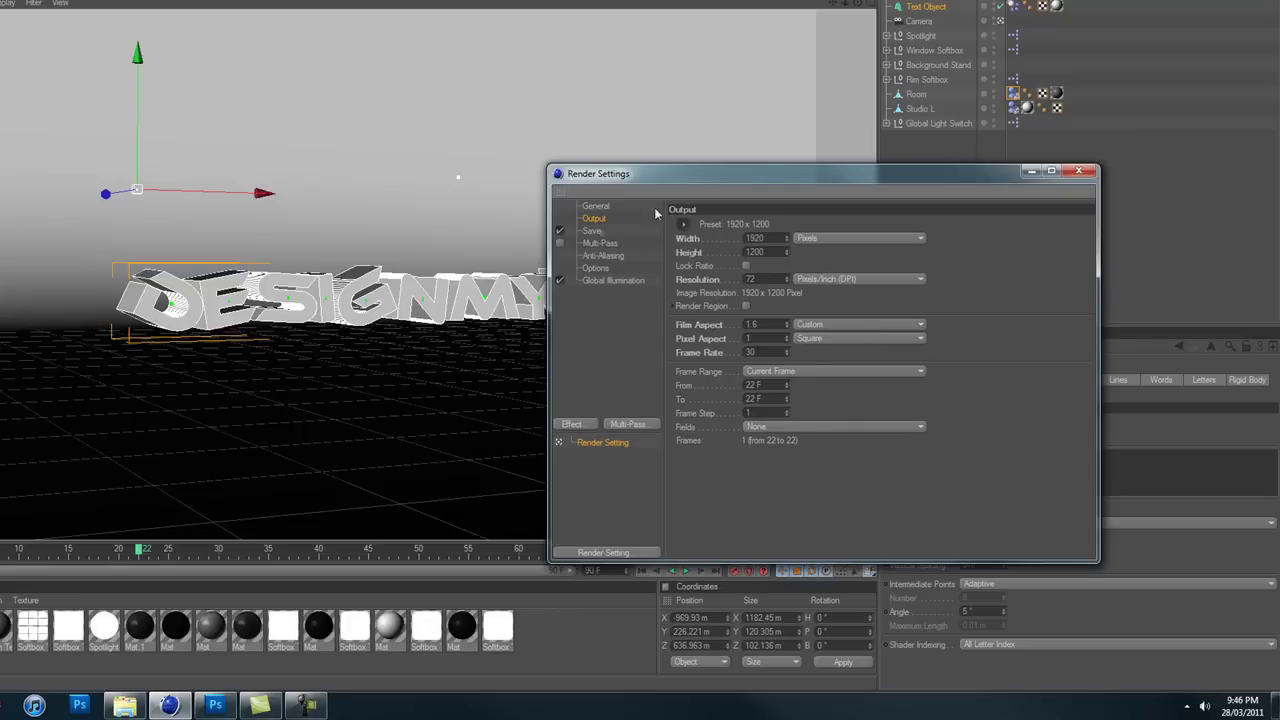
# Step: Set the render to save as test in the DesignMyWay folder, in TIFF (PSD Layers) format
pyautogui.click(591, 231)
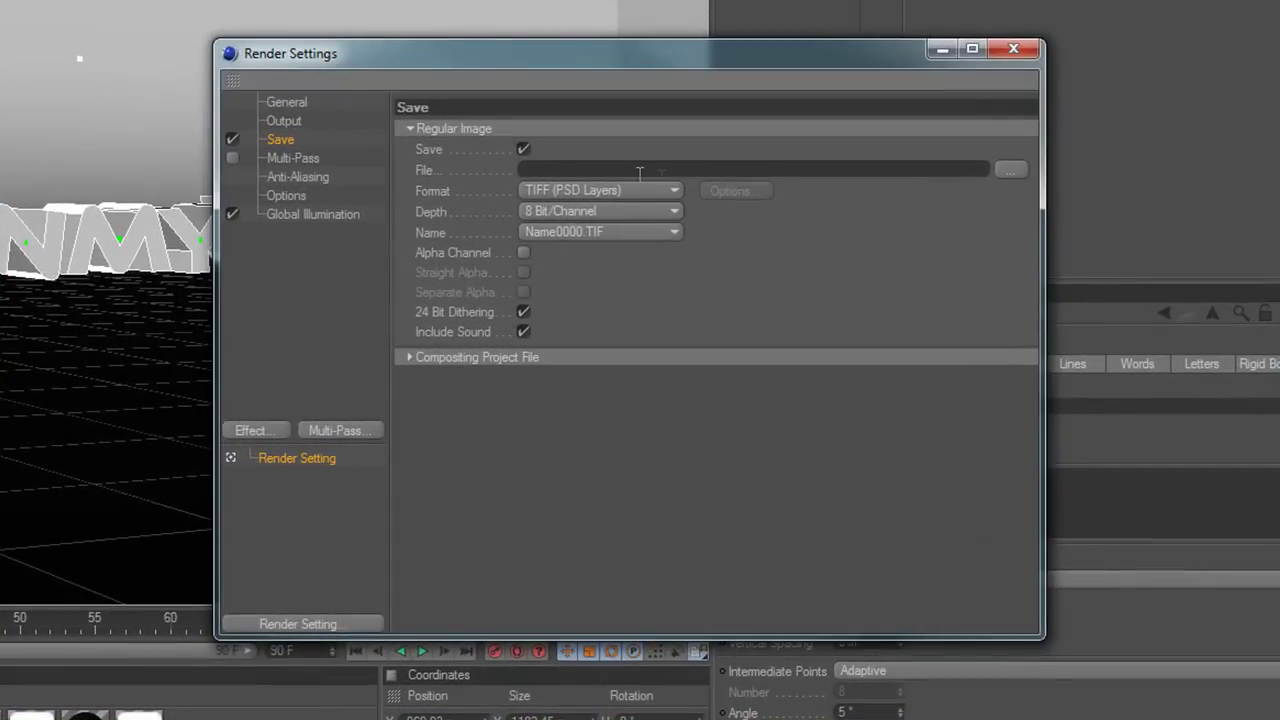
pyautogui.click(1012, 169)
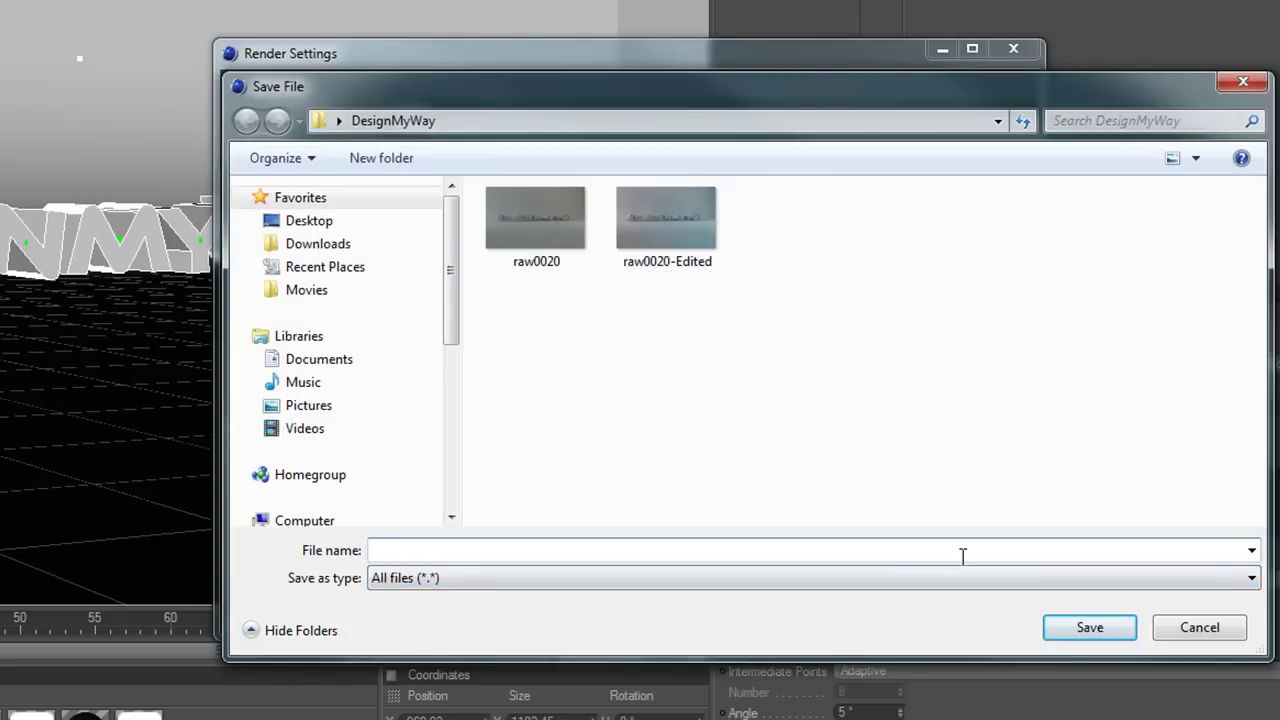
pyautogui.write('test')
pyautogui.press('Return')
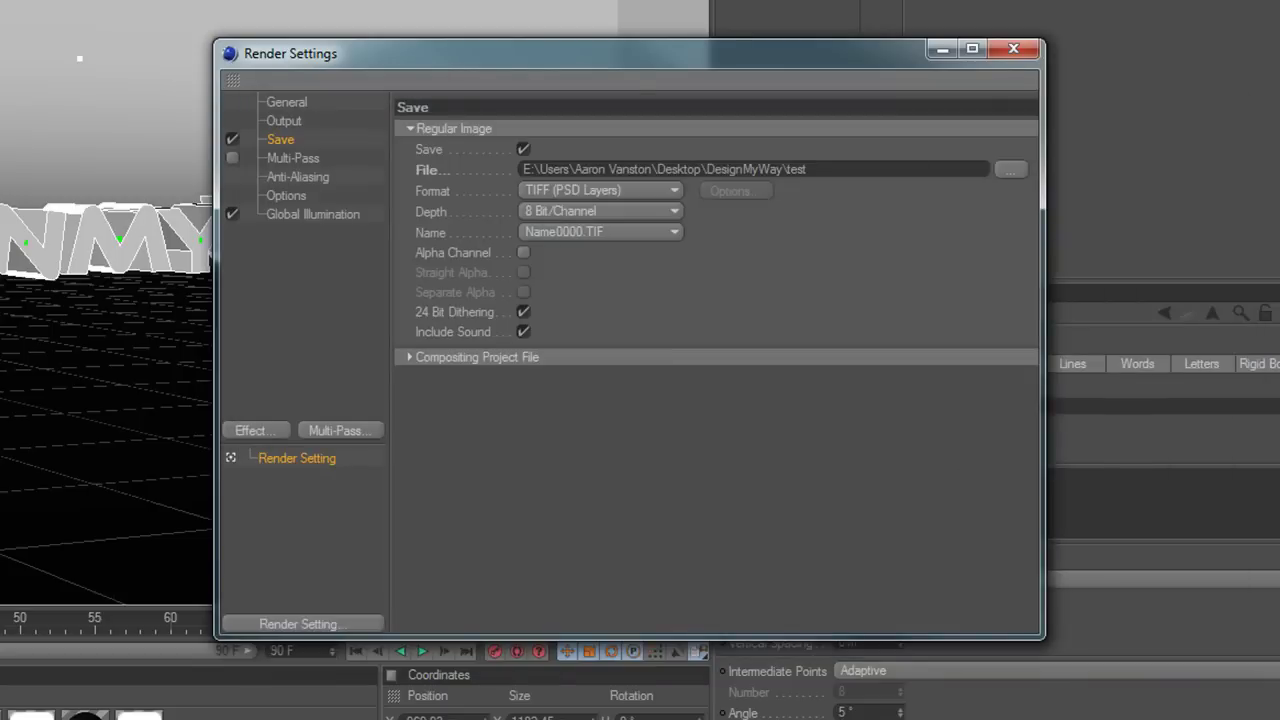
pyautogui.click(600, 191)
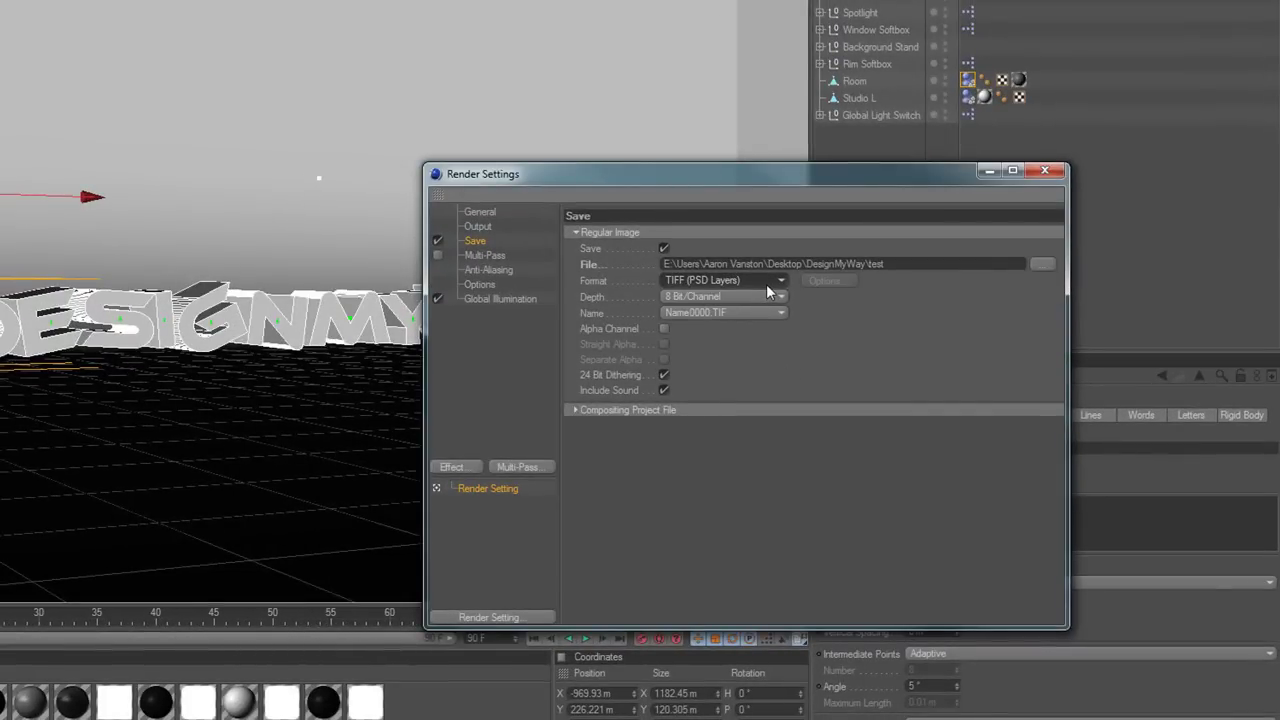
# Step: Set the render's anti-aliasing to Best with the Still Image filter
pyautogui.click(485, 255)
pyautogui.click(490, 270)
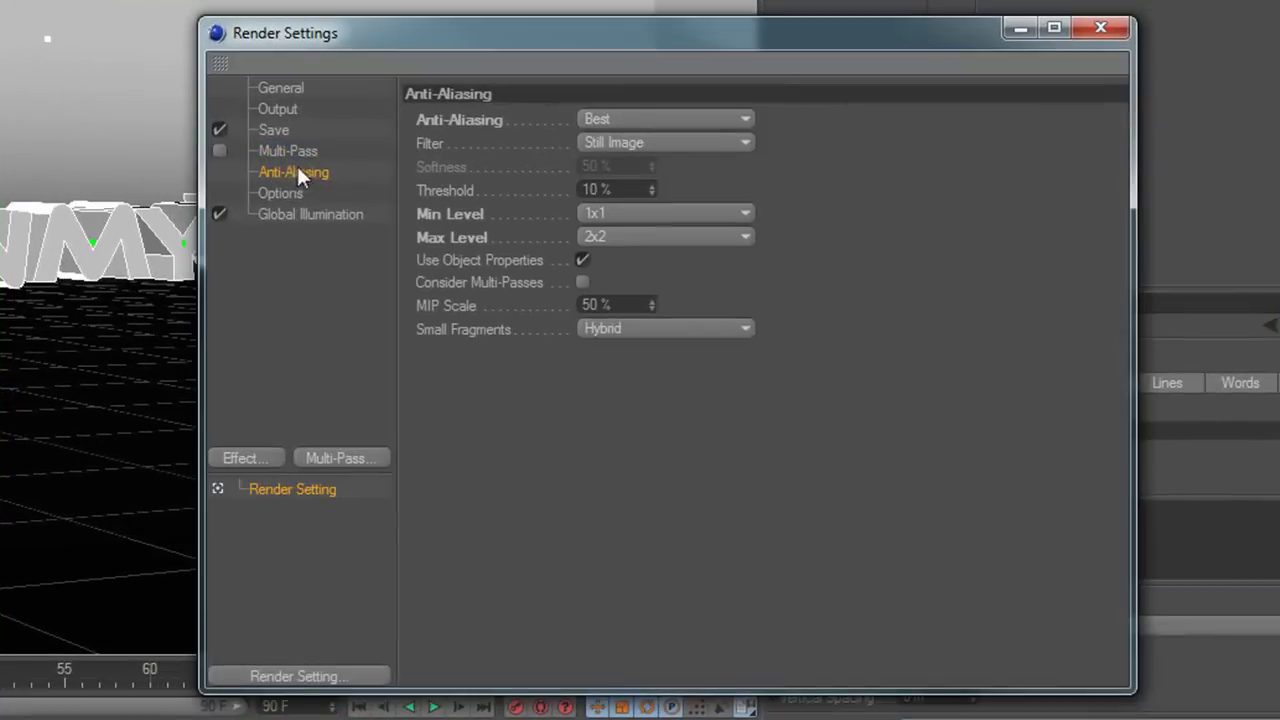
pyautogui.click(686, 120)
pyautogui.click(638, 187)
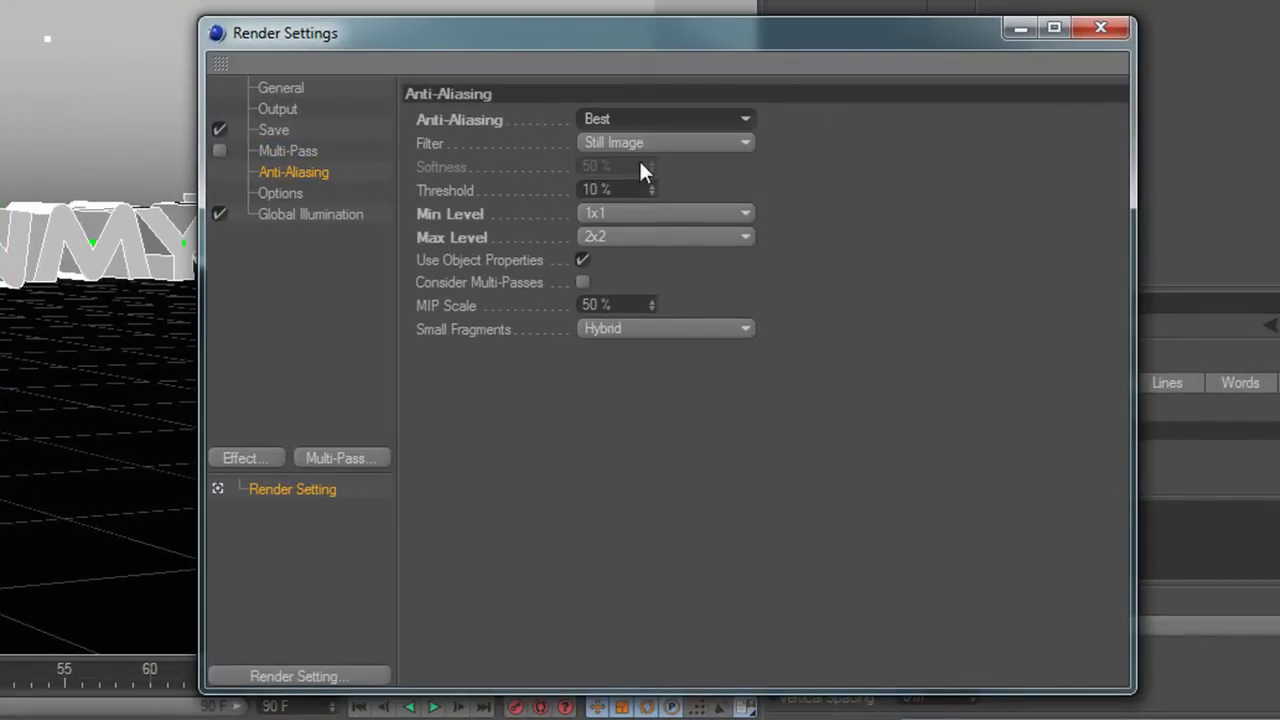
pyautogui.click(640, 144)
pyautogui.click(928, 157)
# Step: Turn off Auto Save for the Global Illumination irradiance cache file
pyautogui.click(281, 193)
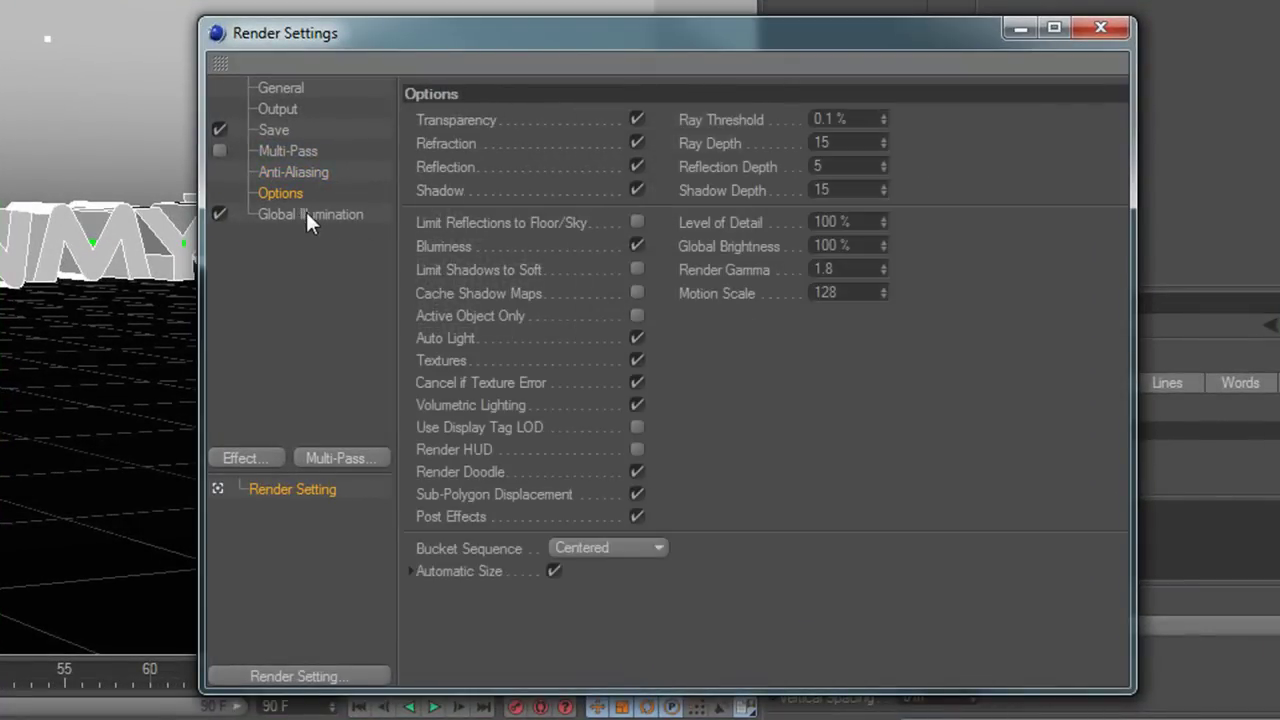
pyautogui.click(308, 215)
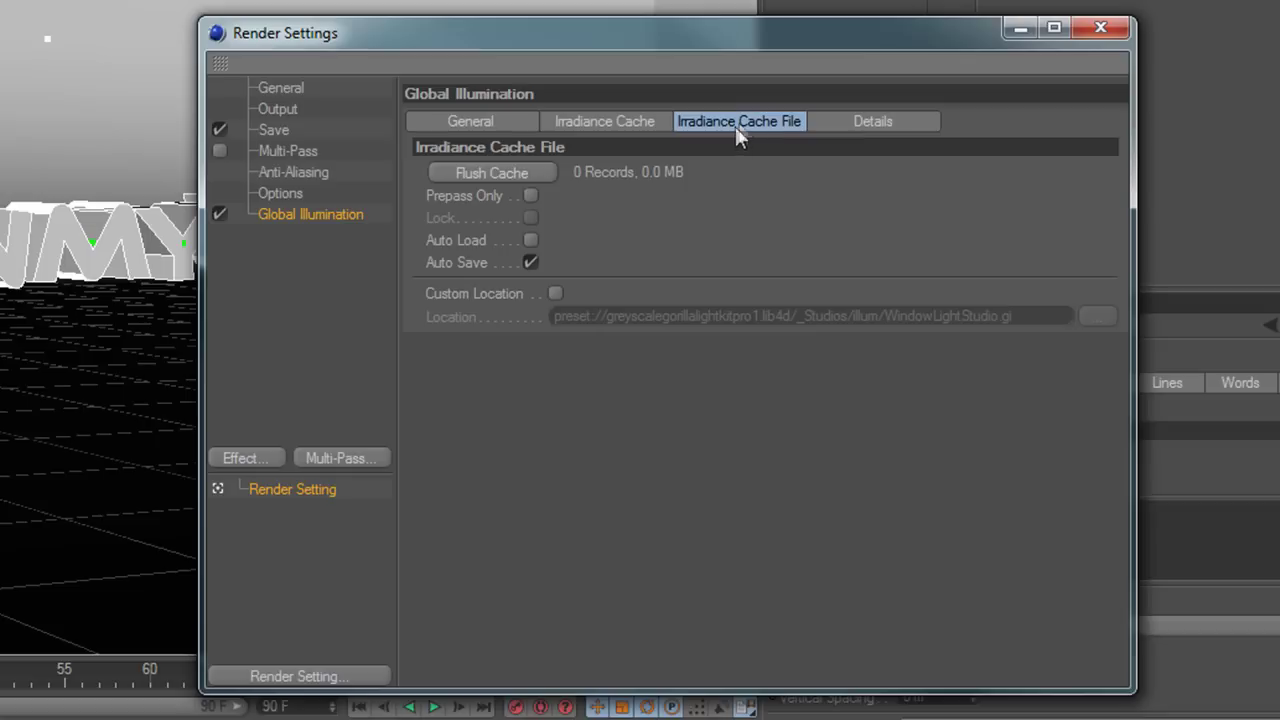
pyautogui.click(531, 262)
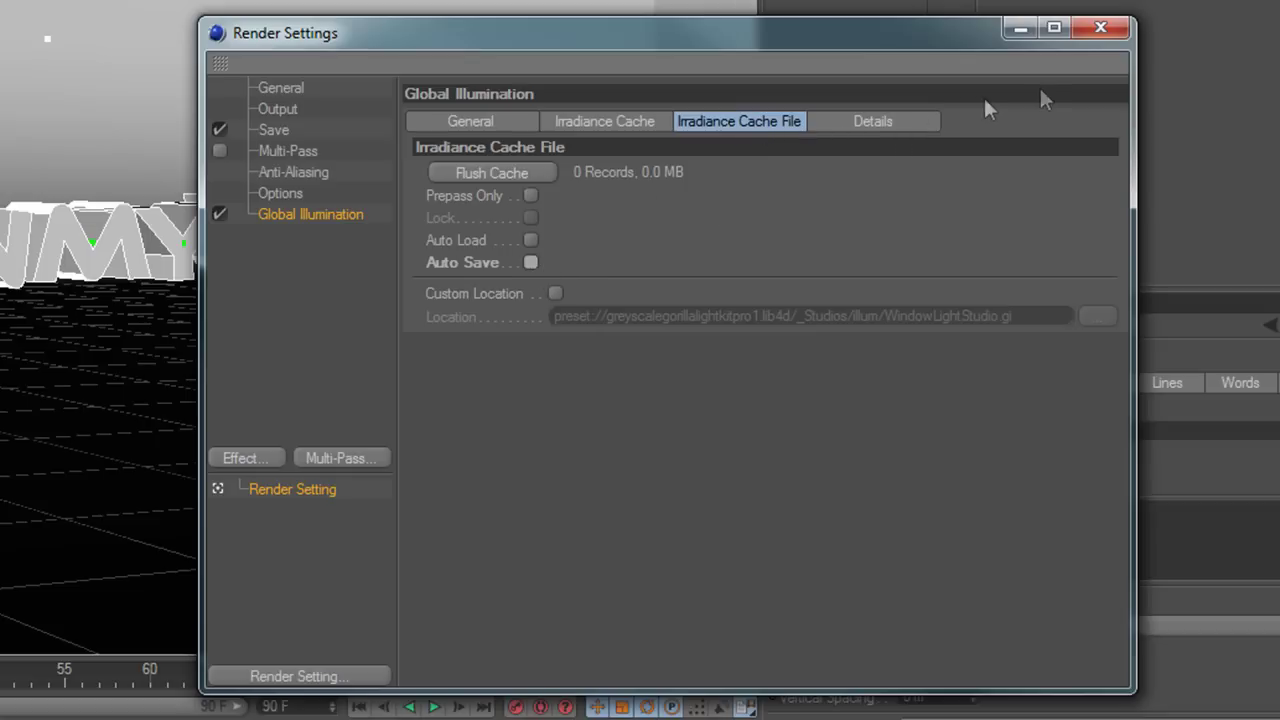
# Step: Review the render's general, output and save settings, including the frame range, and close the render settings
pyautogui.click(271, 89)
pyautogui.click(275, 109)
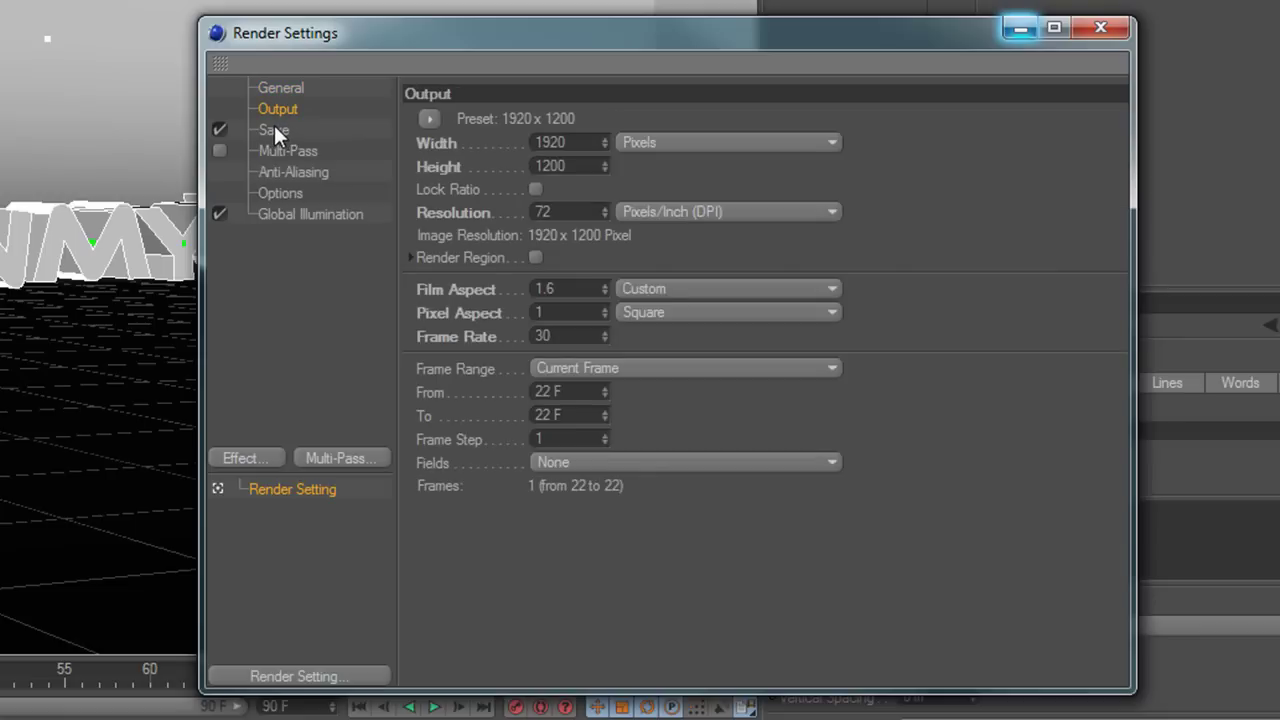
pyautogui.click(274, 130)
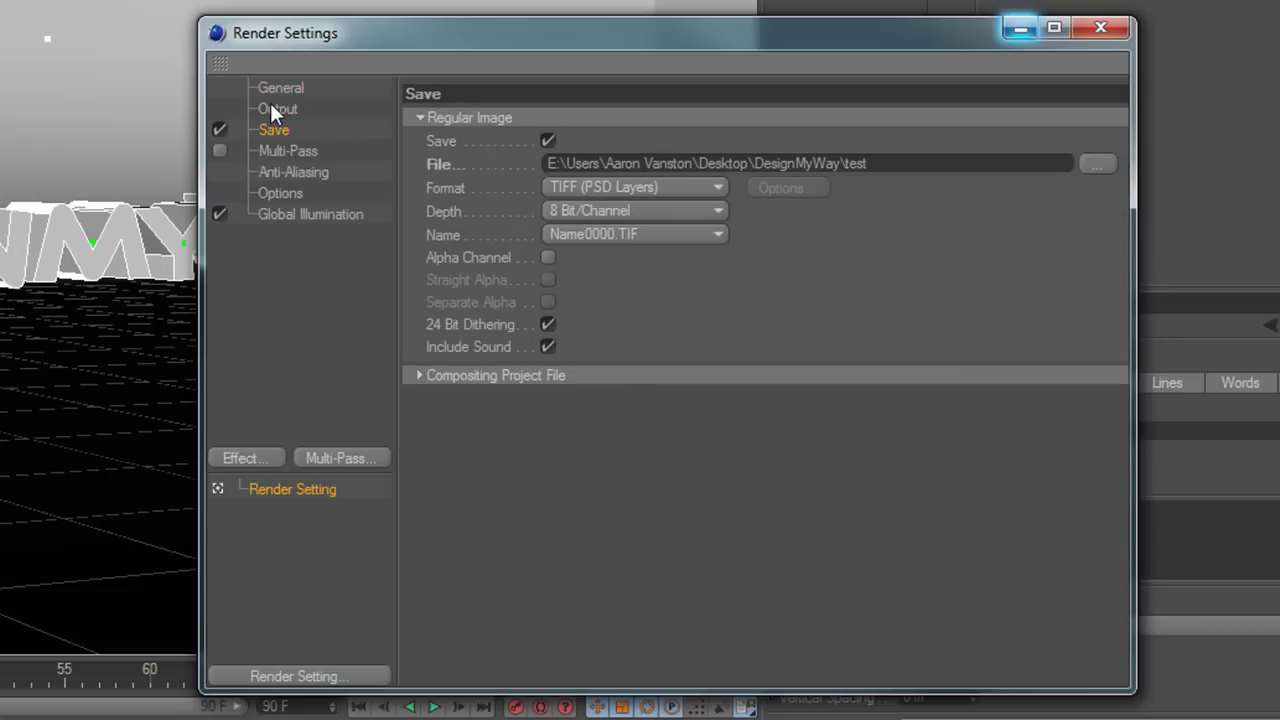
pyautogui.click(271, 106)
pyautogui.click(575, 394)
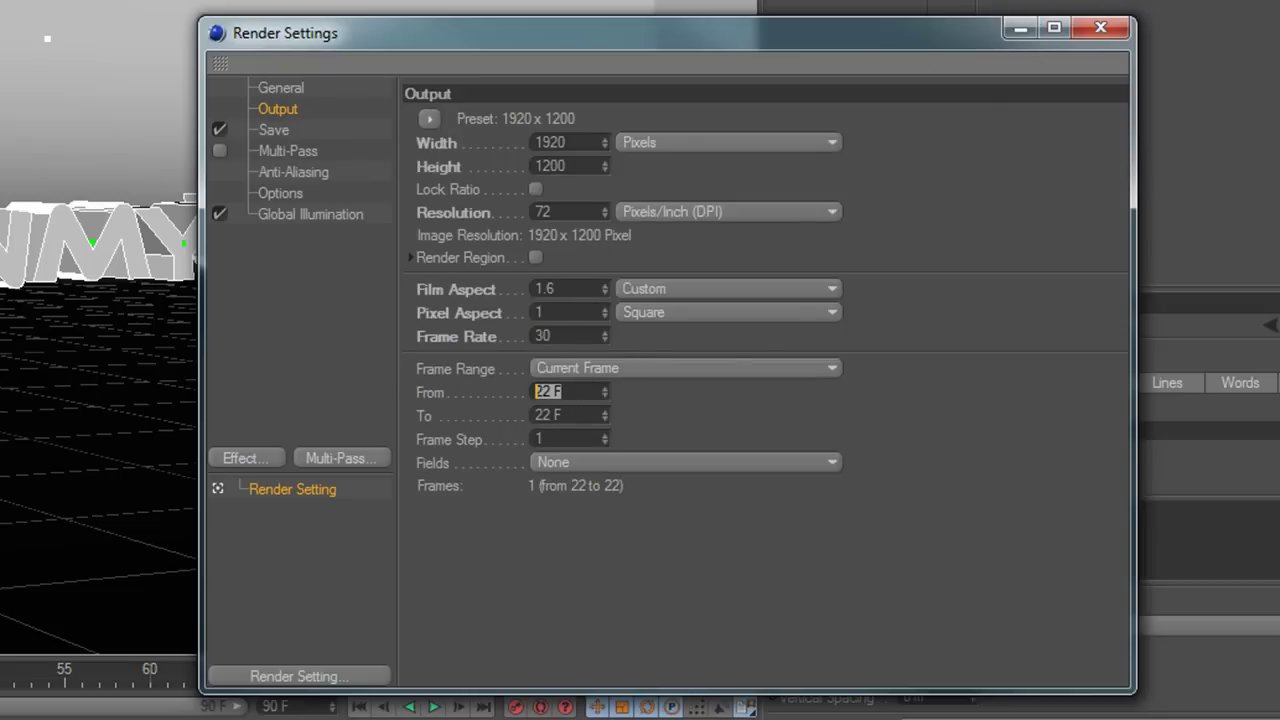
pyautogui.click(1097, 30)
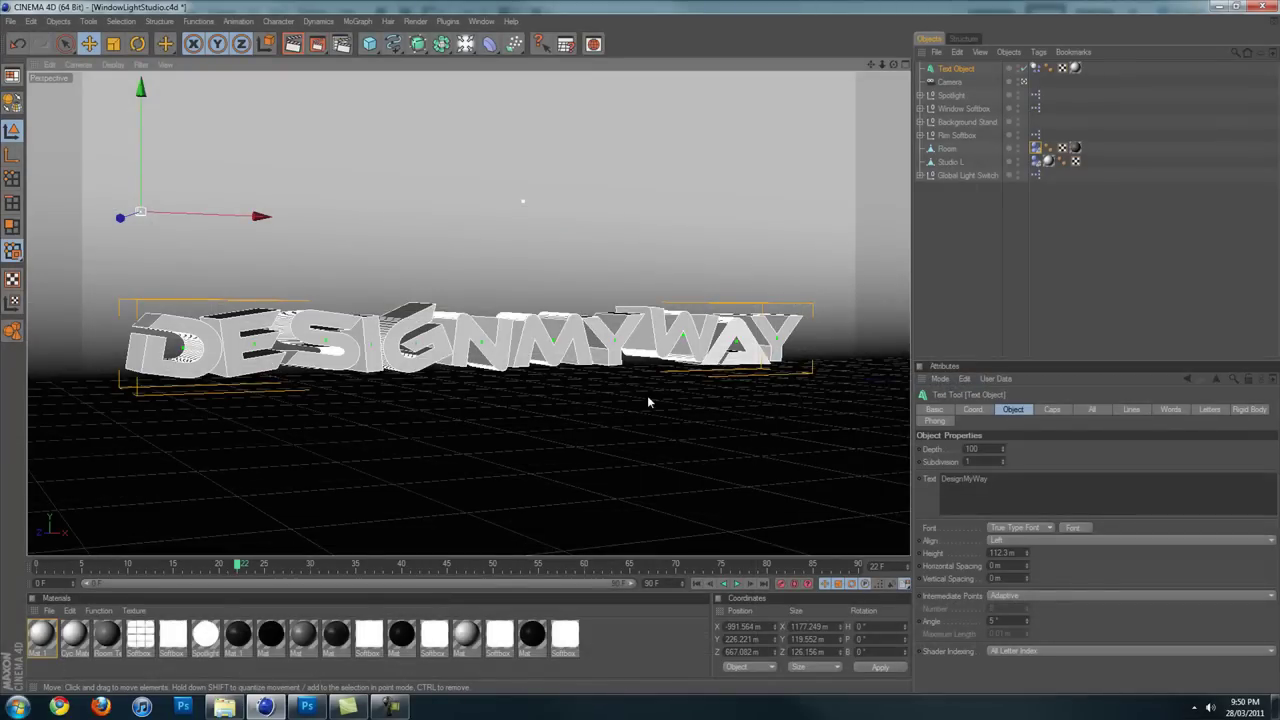
# Step: Switch to Photoshop to compare with the finished artwork, and return to Cinema 4D
pyautogui.click(307, 706)
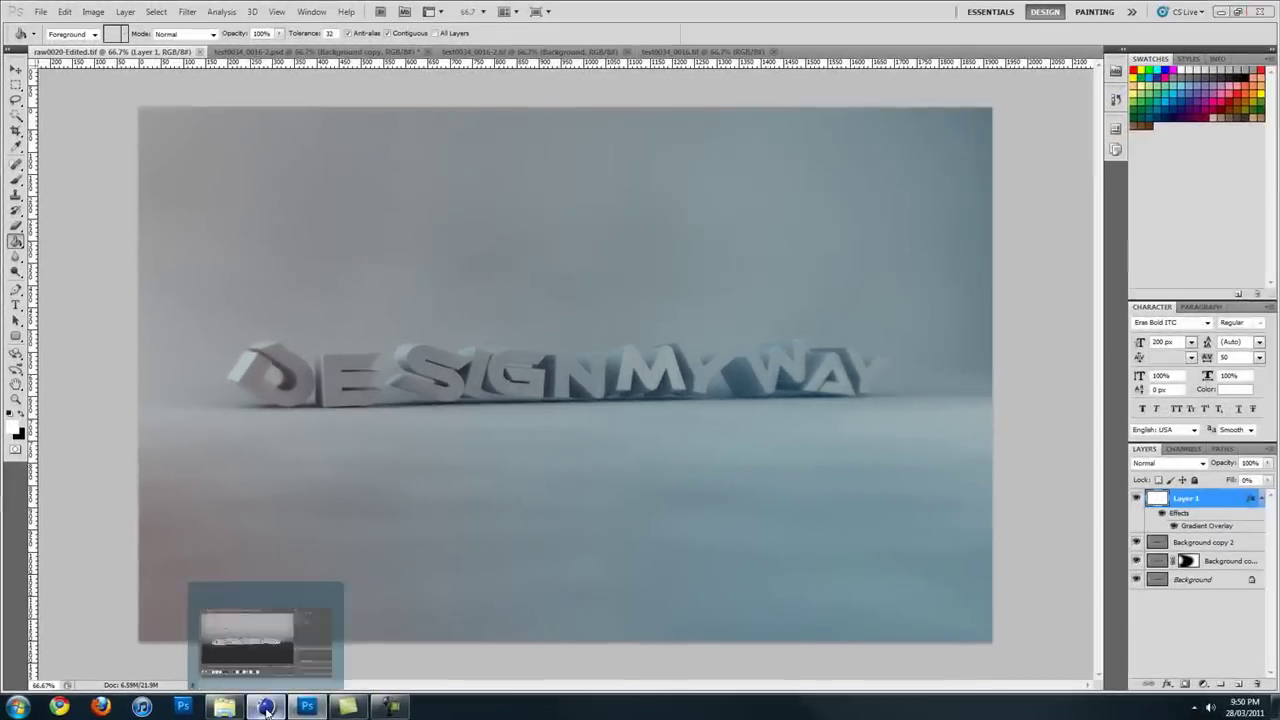
pyautogui.click(265, 707)
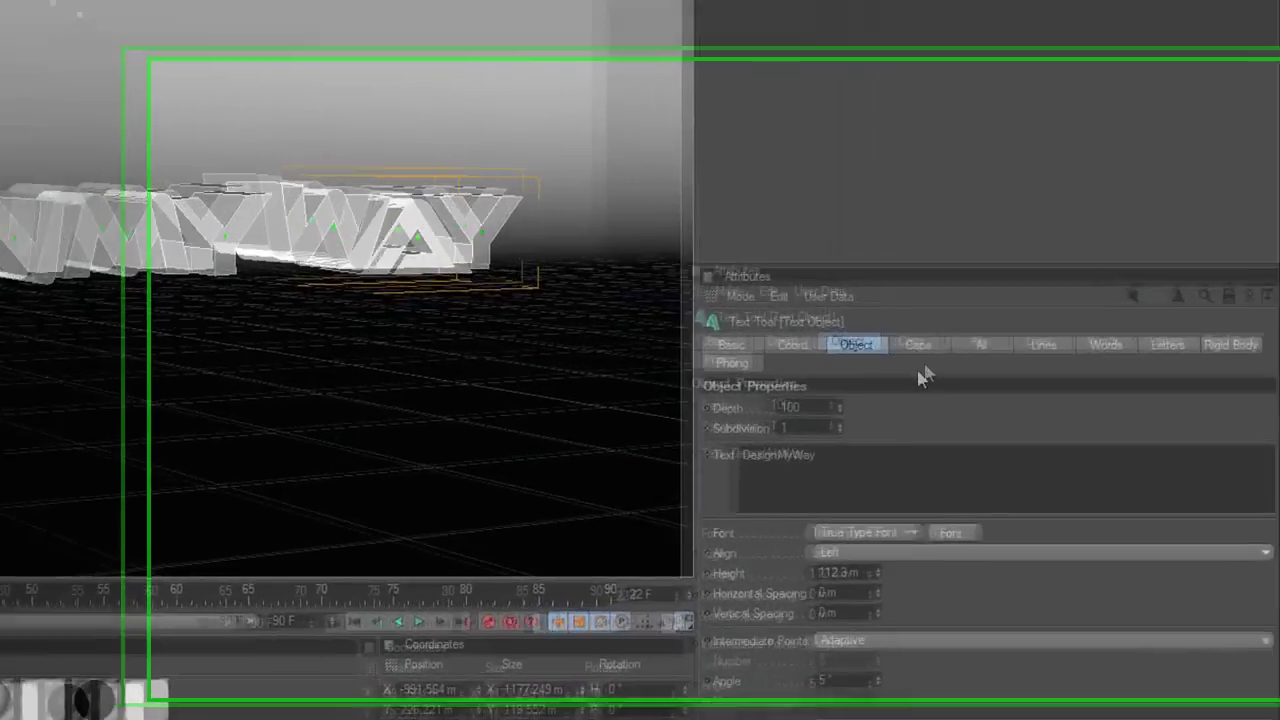
# Step: Set both the start and end caps of the DesignMyWay text object to Fillet Cap
pyautogui.click(1052, 409)
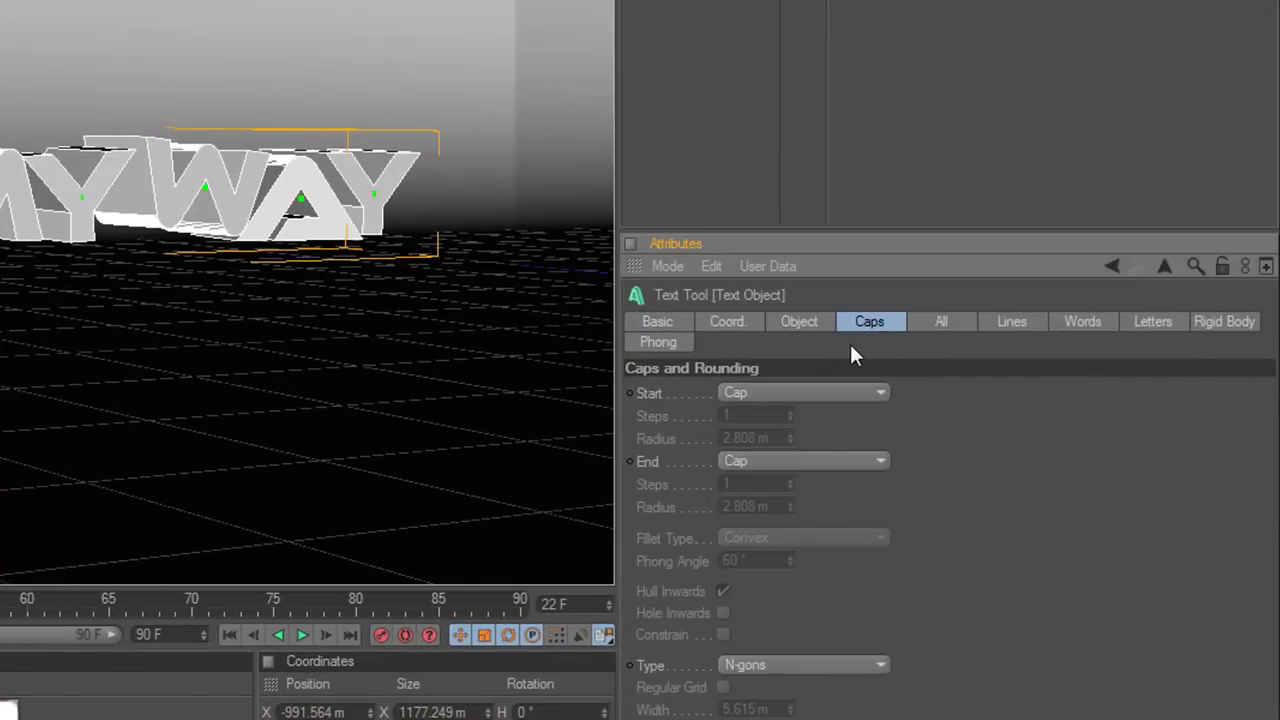
pyautogui.click(846, 392)
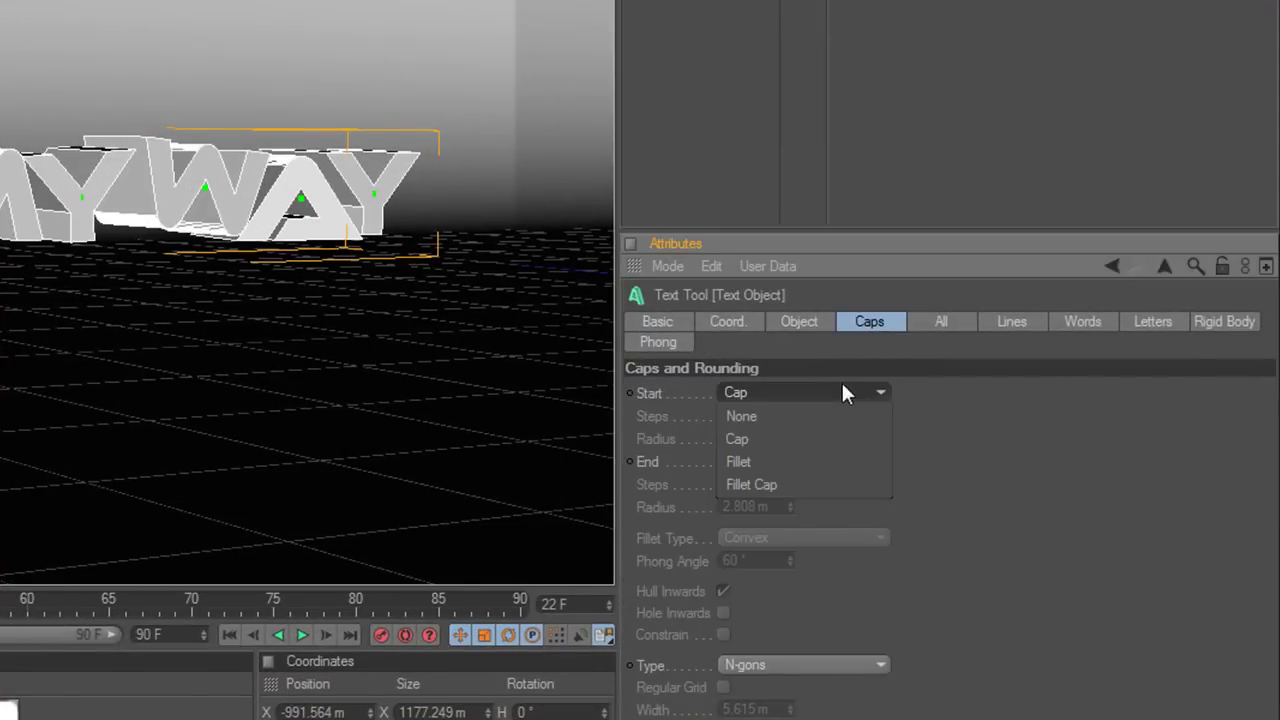
pyautogui.click(803, 486)
pyautogui.click(806, 462)
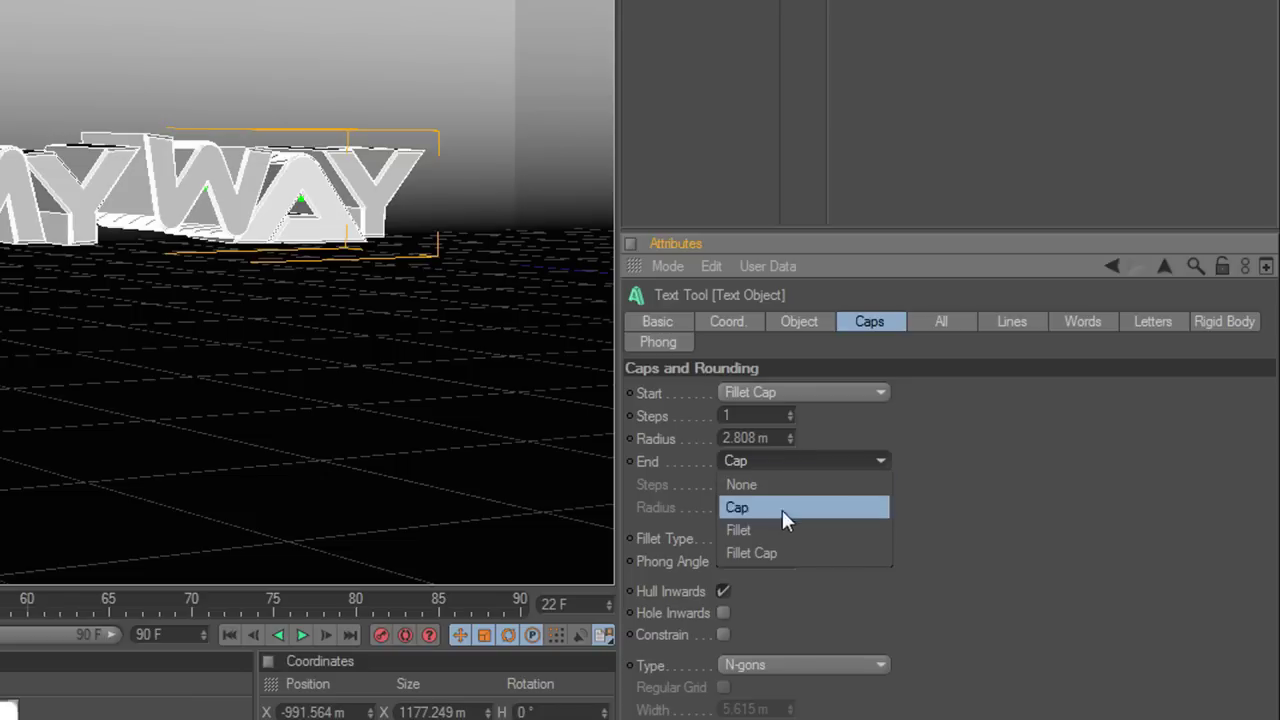
pyautogui.click(786, 551)
# Step: Give both the start and end fillets of the text 4 steps and a 2 m radius
pyautogui.click(726, 415)
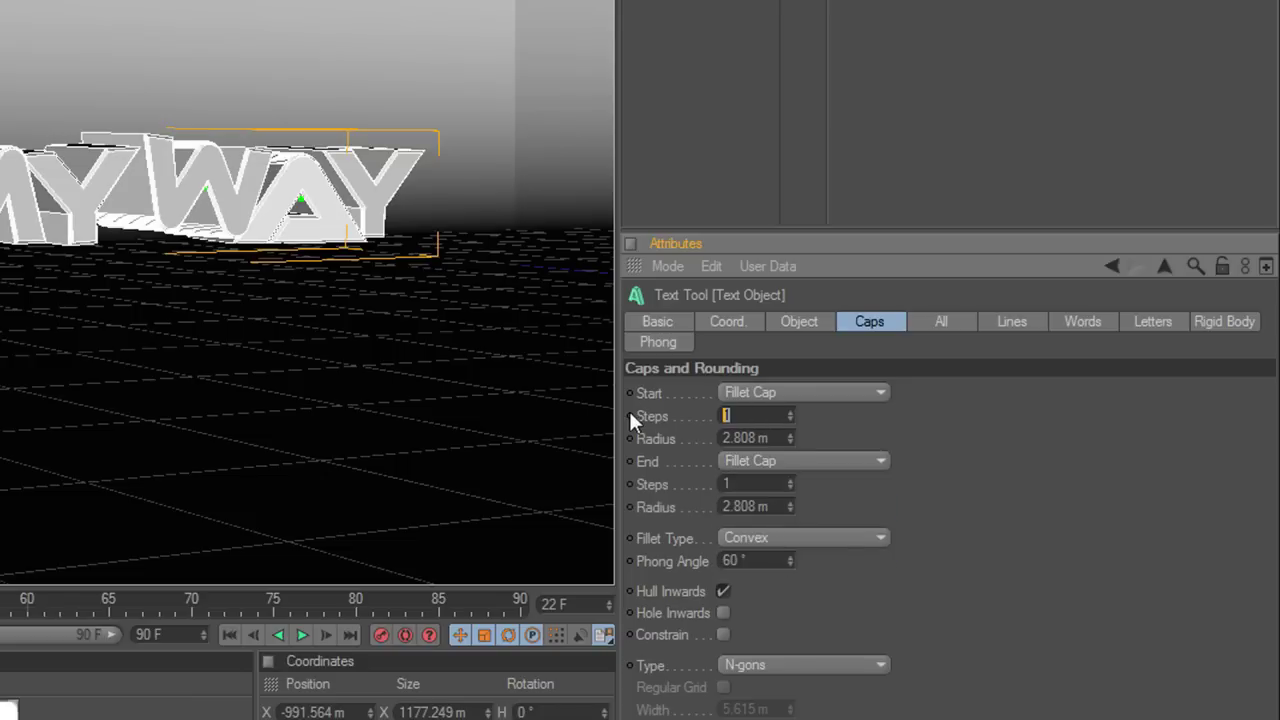
pyautogui.write('4')
pyautogui.press('Tab')
pyautogui.write('2')
pyautogui.press('Tab')
pyautogui.press('Tab')
pyautogui.write('4')
pyautogui.press('Tab')
pyautogui.write('2')
pyautogui.press('Tab')
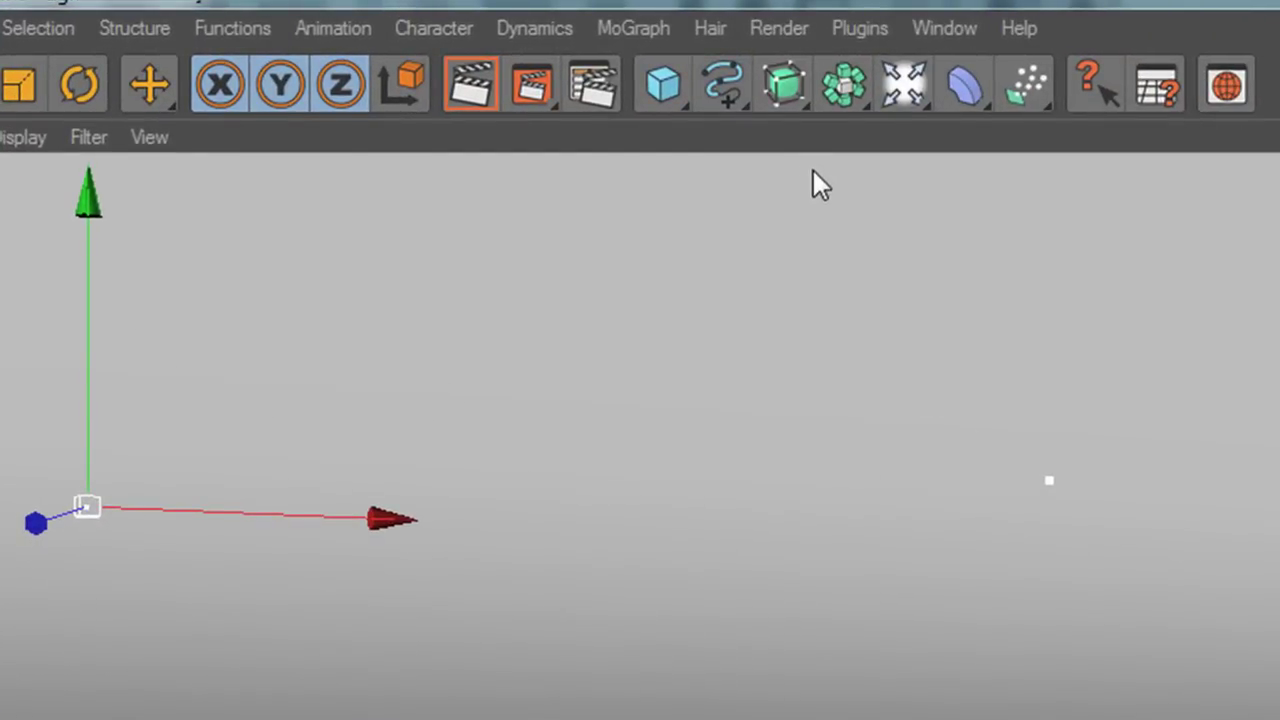
# Step: Render the text scene to the Picture Viewer
pyautogui.click(543, 88)
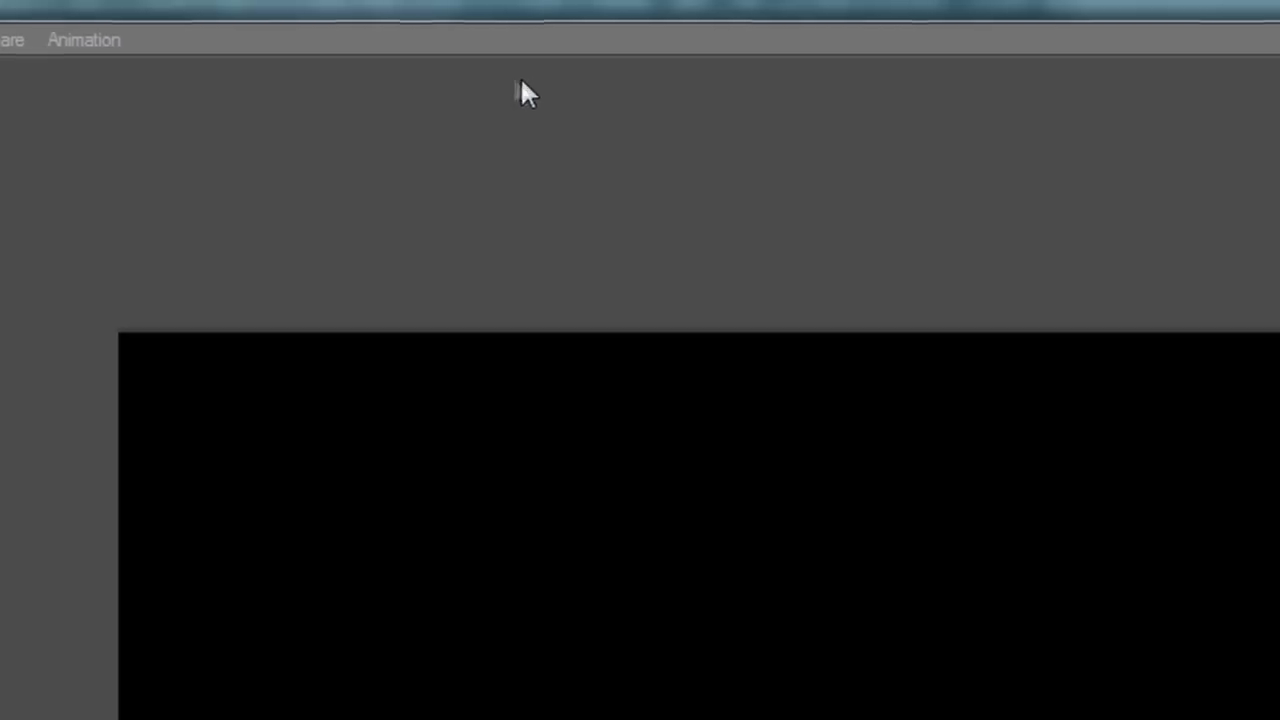